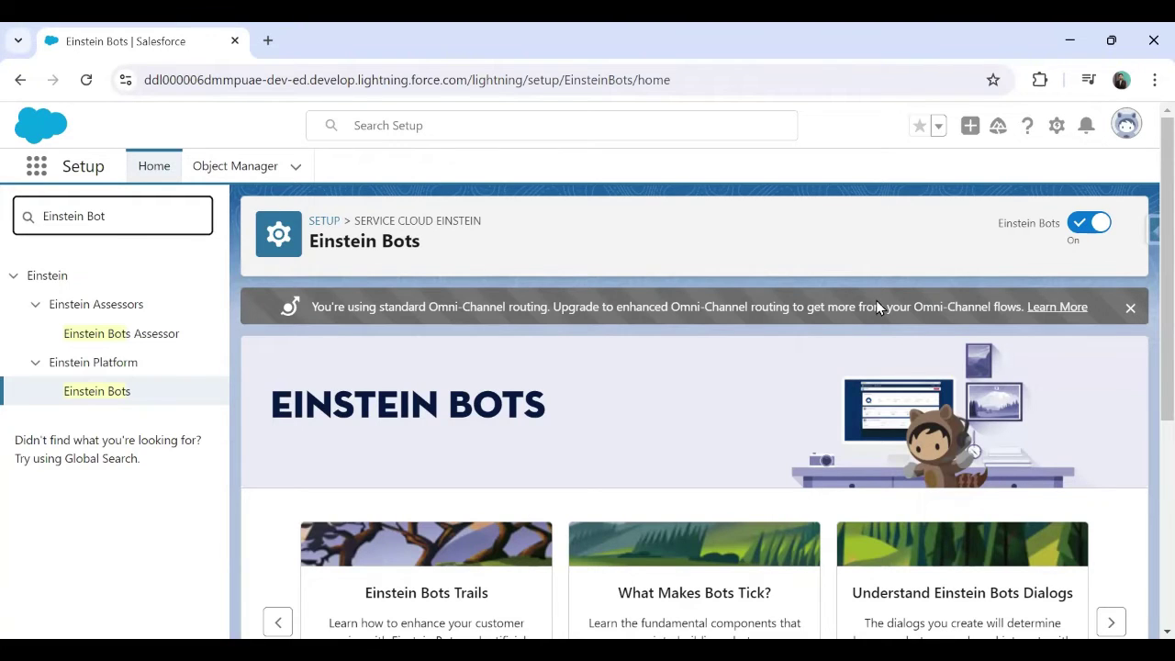
Scroll the Einstein Bots page down to the My Bots list showing Aitechone Bot
{"action": "scroll", "coordinate": [266, 211], "scroll_direction": "down", "scroll_amount": 4}
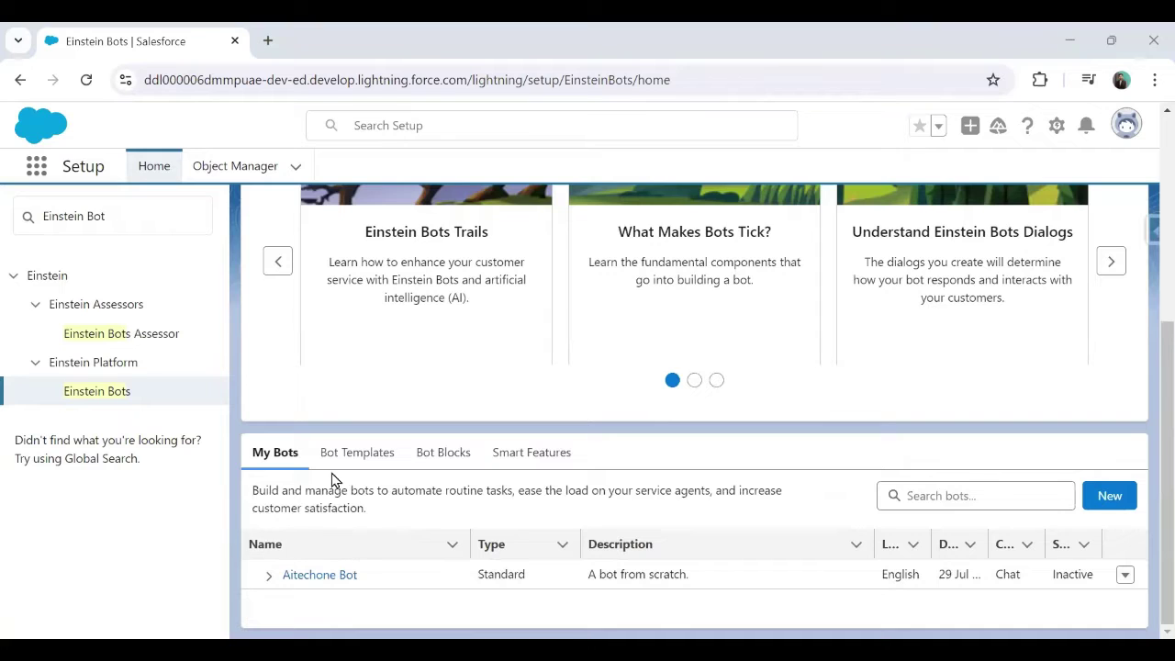
Open Aitechone Bot and review its Welcome and Main Menu dialogs
{"action": "left_click", "coordinate": [327, 576]}
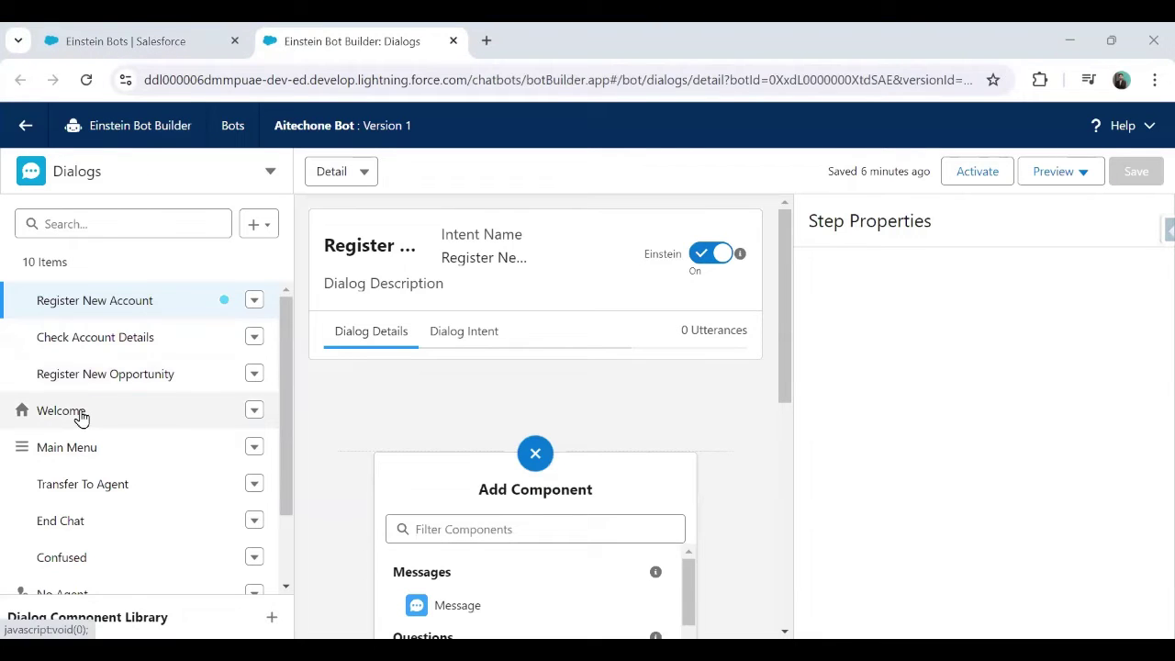
{"action": "left_click", "coordinate": [81, 417]}
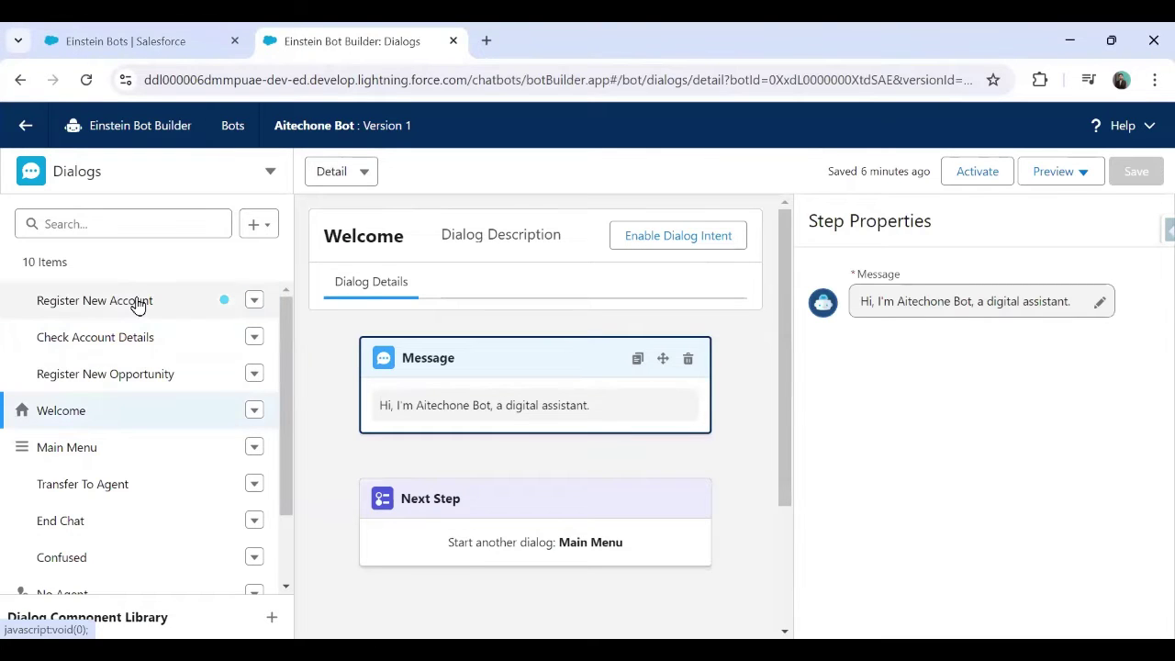
{"action": "left_click", "coordinate": [66, 451]}
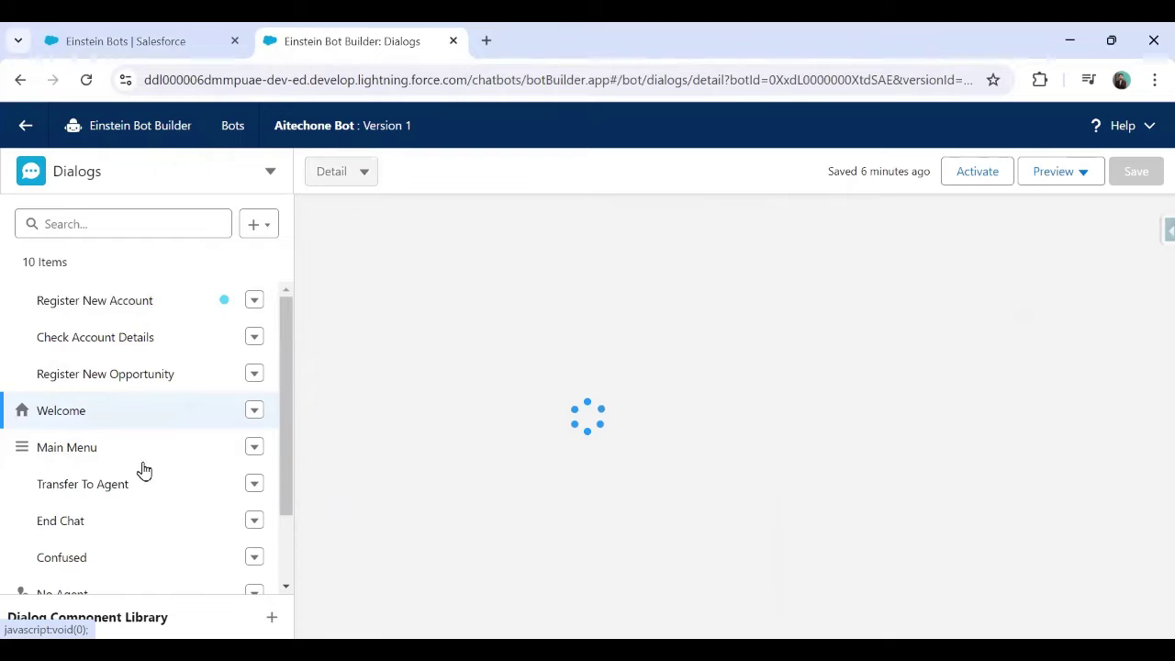
{"action": "scroll", "coordinate": [523, 530], "scroll_direction": "down", "scroll_amount": 5}
{"action": "scroll", "coordinate": [126, 482], "scroll_direction": "down", "scroll_amount": 1}
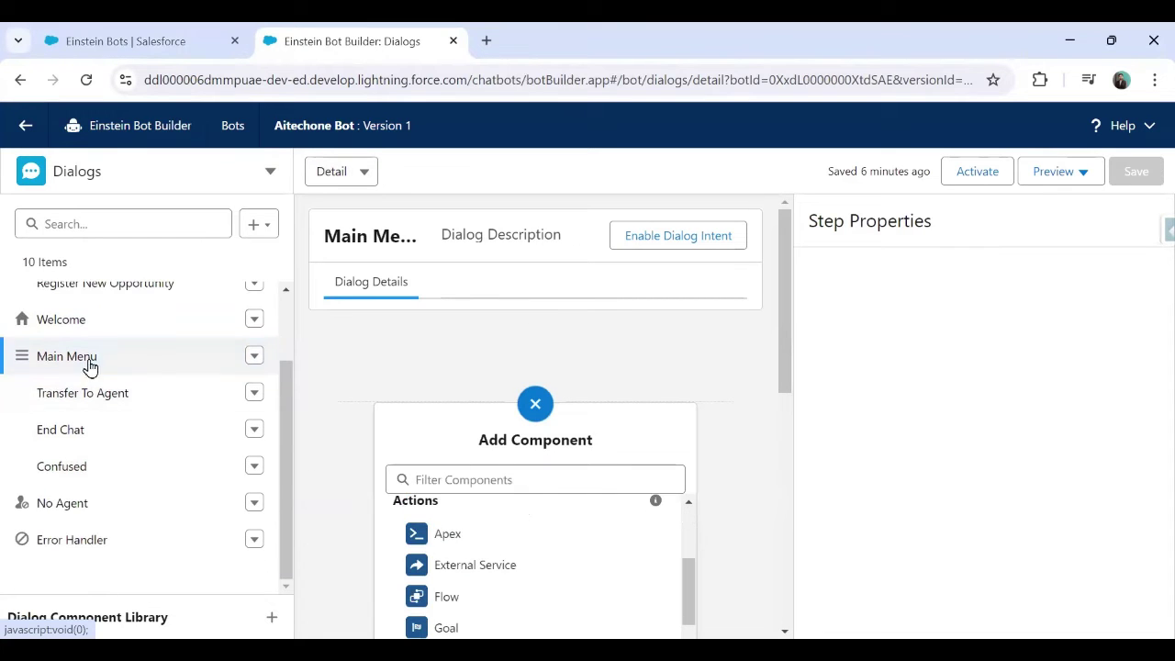
{"action": "left_click", "coordinate": [19, 356]}
{"action": "scroll", "coordinate": [613, 430], "scroll_direction": "down", "scroll_amount": 10}
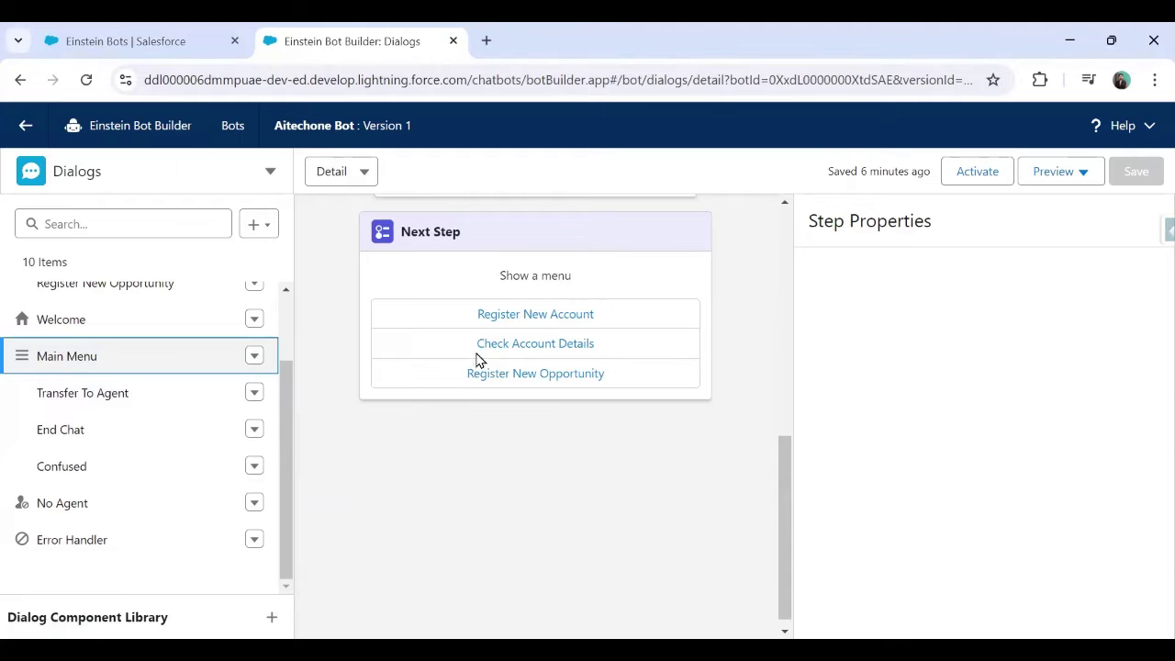
{"action": "scroll", "coordinate": [149, 449], "scroll_direction": "up", "scroll_amount": 1}
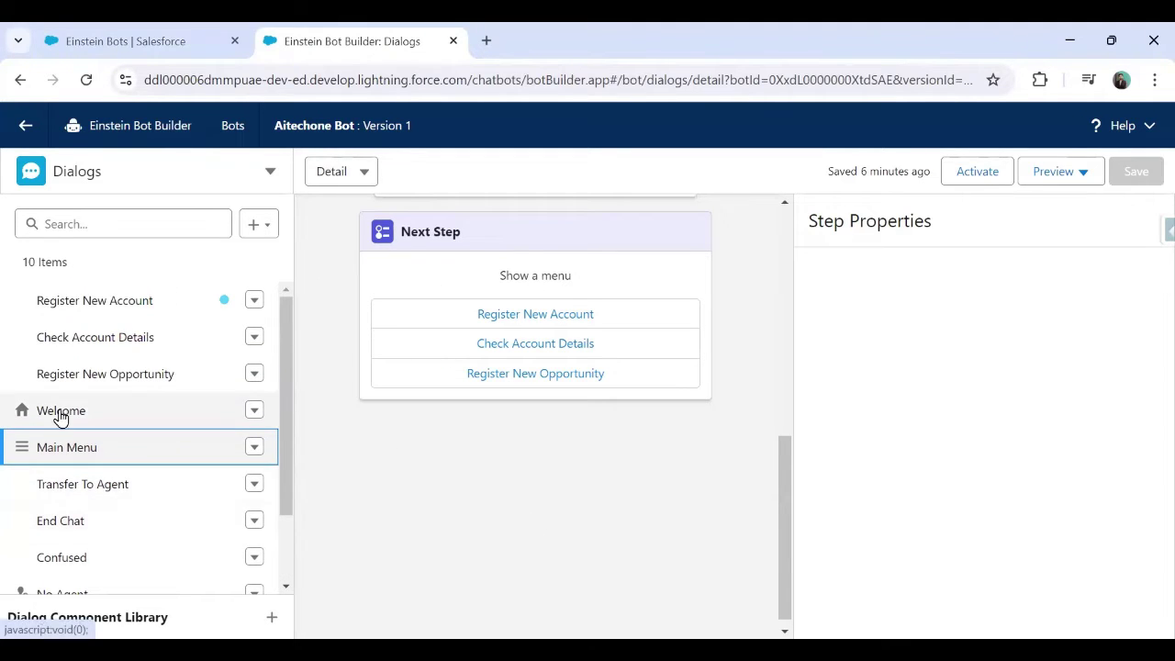
Go back to the Welcome dialog and activate the bot
{"action": "left_click", "coordinate": [61, 413]}
{"action": "left_click", "coordinate": [989, 181]}
{"action": "left_click", "coordinate": [1070, 180]}
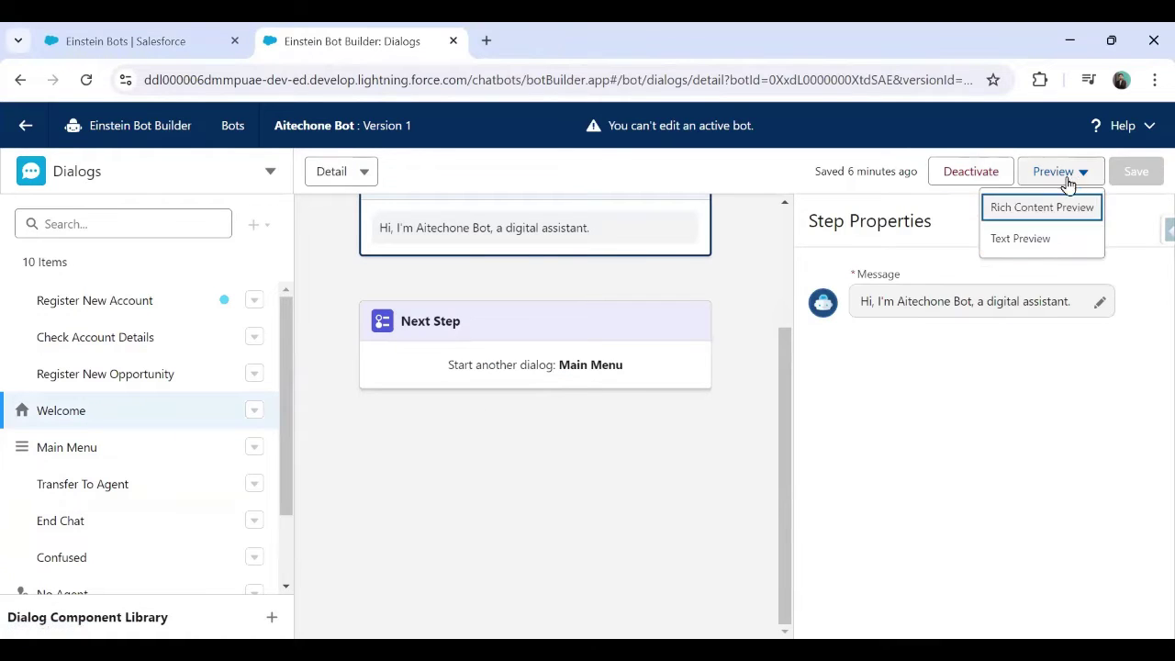
In a Text Preview chat, send 'Hello' and answer the three-option menu with 1
{"action": "left_click", "coordinate": [1030, 243]}
{"action": "type", "text": "Hello"}
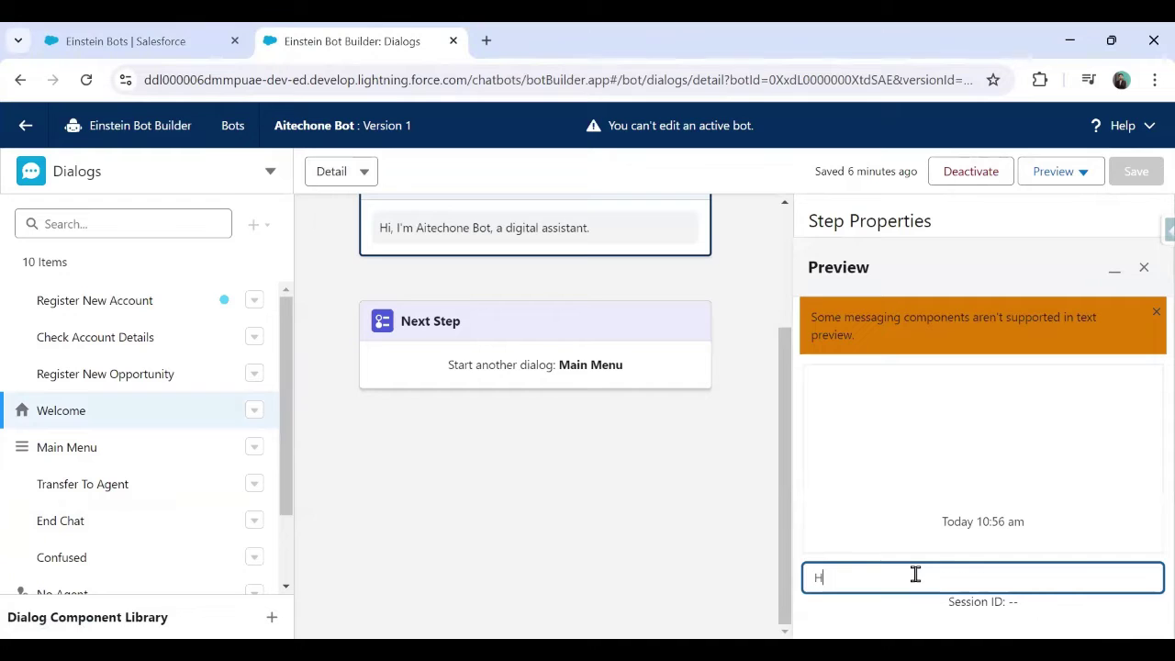
{"action": "key", "text": "Return"}
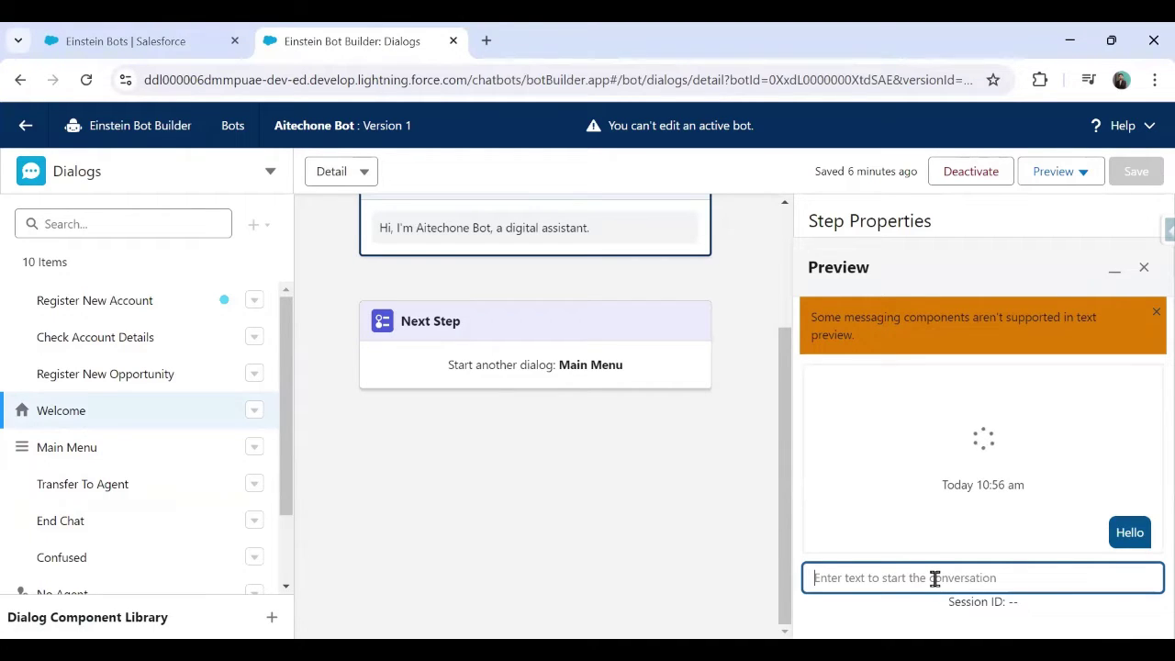
{"action": "left_click_drag", "start_coordinate": [825, 415], "coordinate": [813, 435]}
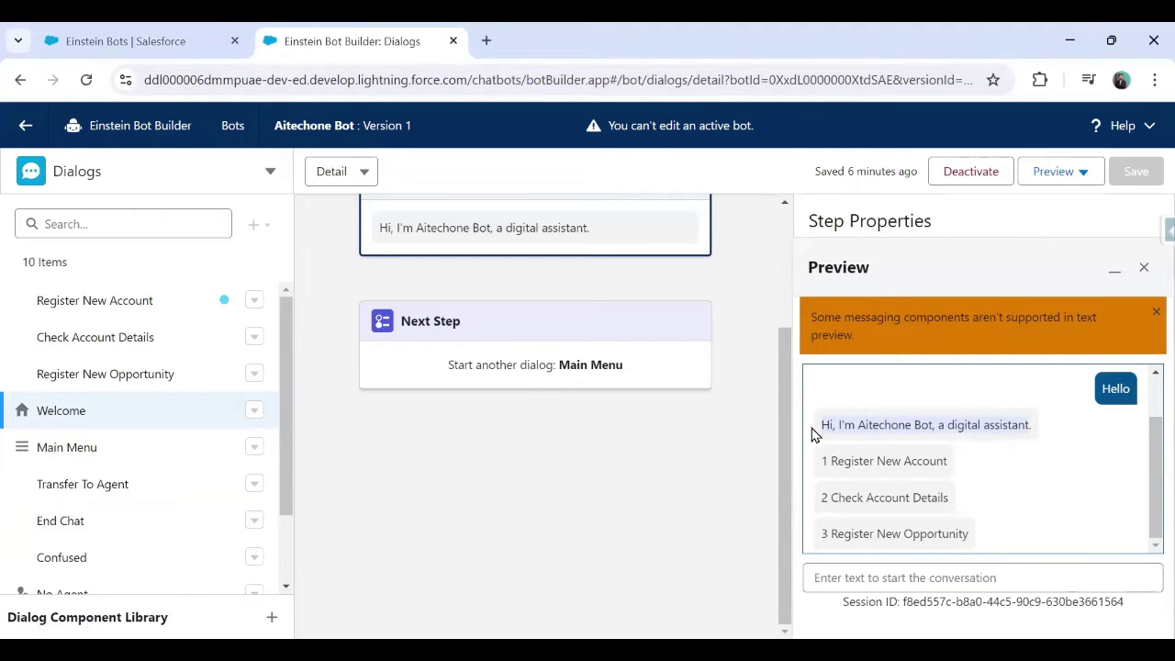
{"action": "left_click_drag", "start_coordinate": [821, 456], "coordinate": [972, 538]}
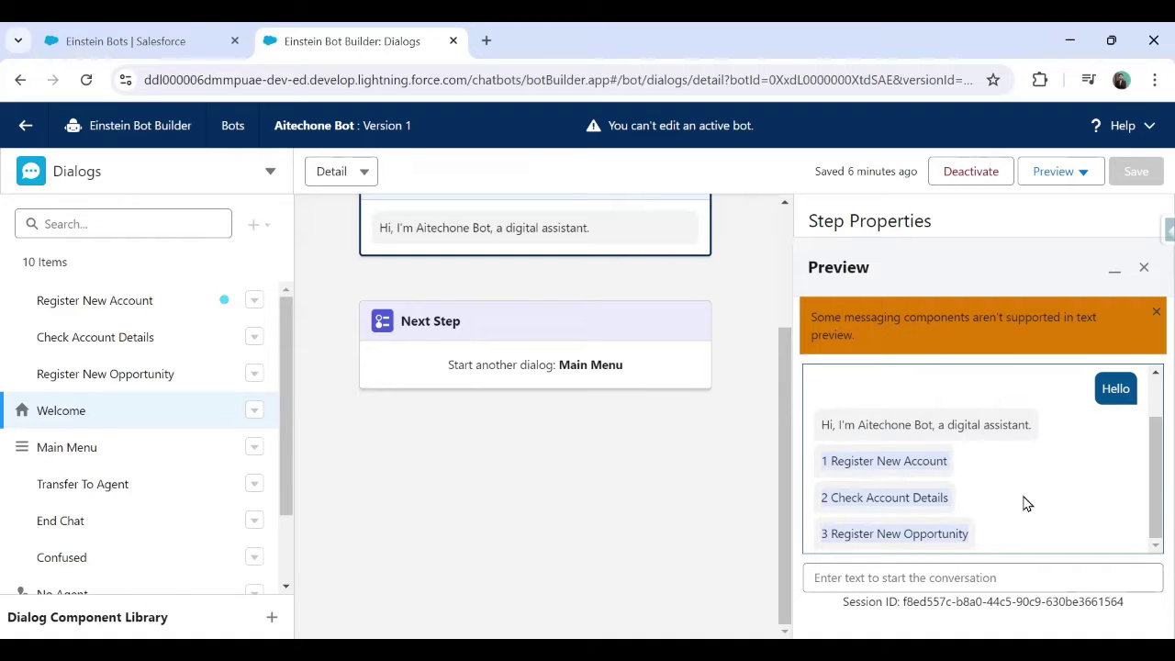
{"action": "left_click", "coordinate": [1029, 503]}
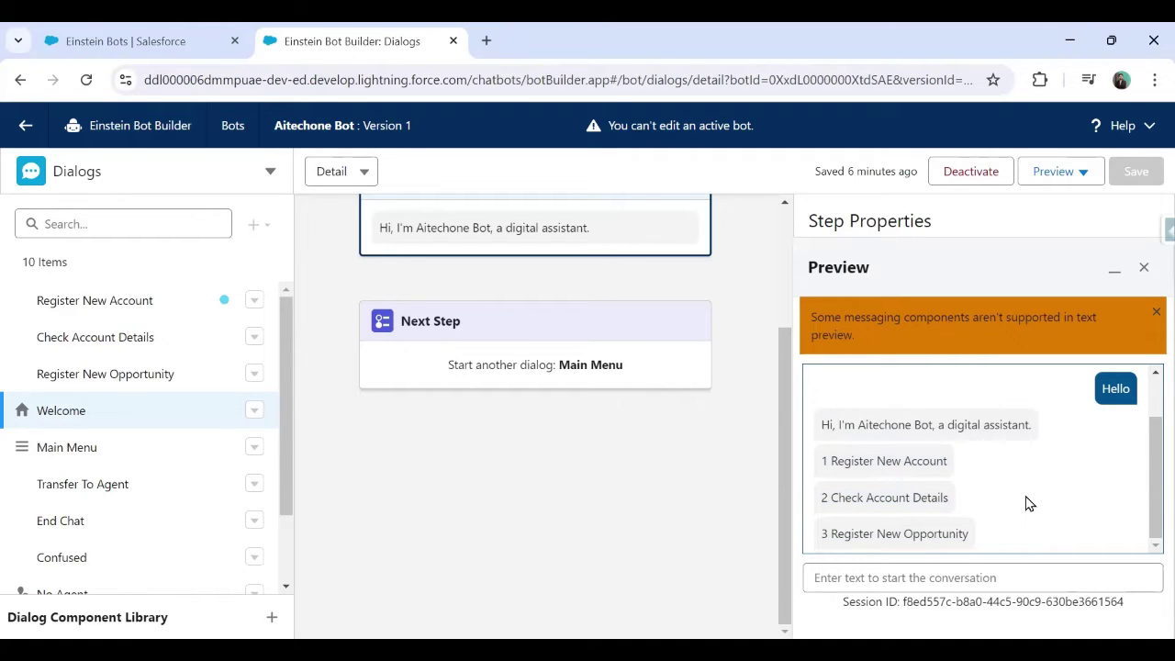
{"action": "left_click", "coordinate": [1007, 577]}
{"action": "type", "text": "1"}
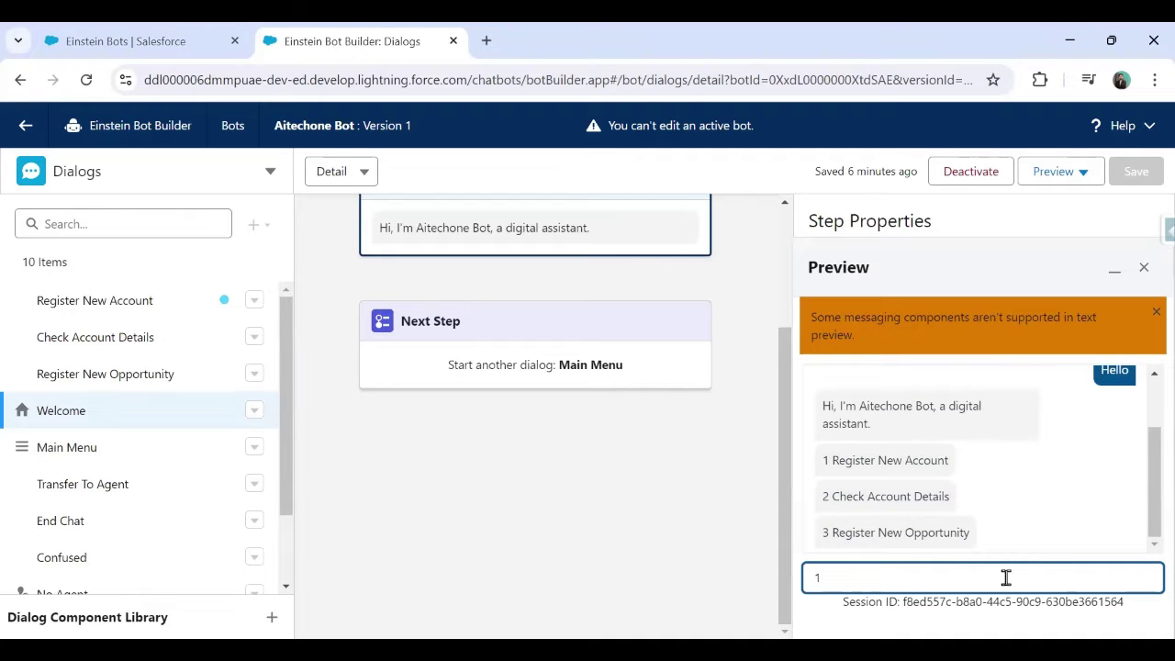
{"action": "key", "text": "Return"}
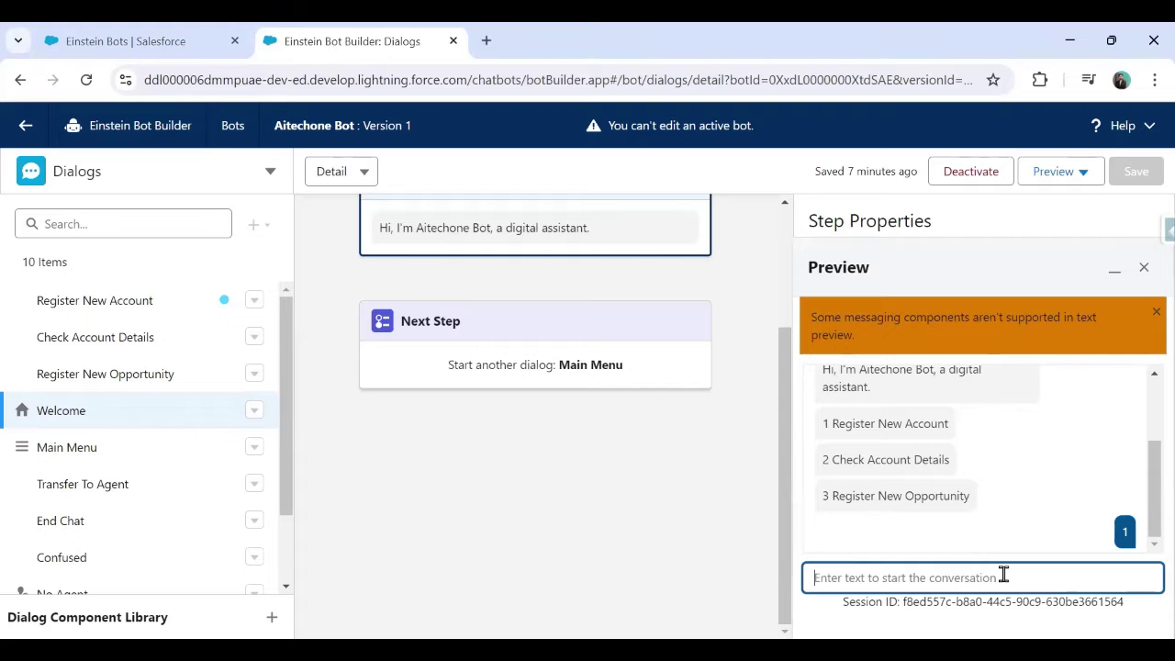
Deactivate the bot, confirming with Yes, and close the Preview panel
{"action": "left_click", "coordinate": [960, 174]}
{"action": "left_click", "coordinate": [849, 423]}
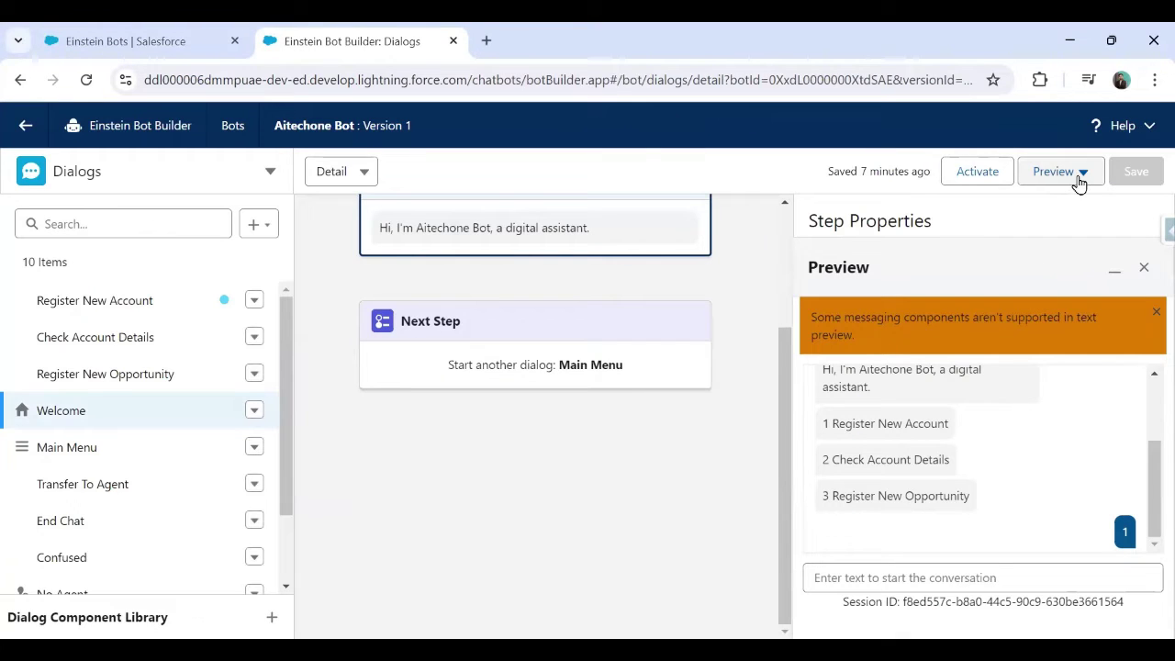
{"action": "left_click", "coordinate": [1157, 313]}
{"action": "left_click", "coordinate": [1143, 270]}
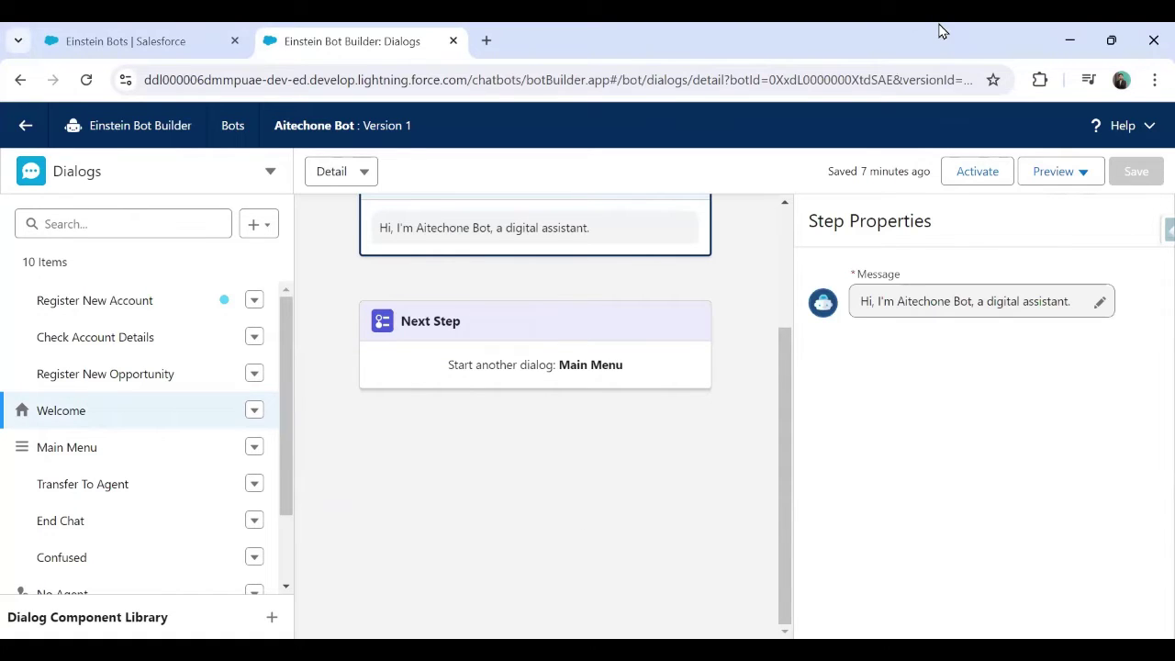
{"action": "scroll", "coordinate": [582, 476], "scroll_direction": "up", "scroll_amount": 1}
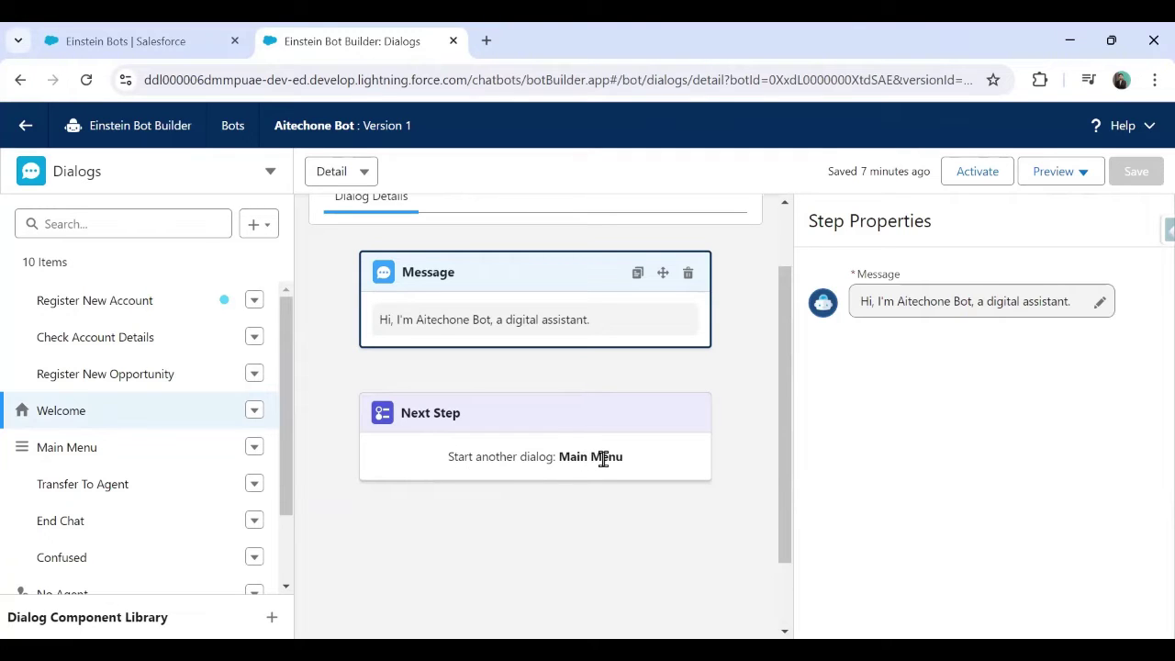
{"action": "left_click", "coordinate": [117, 311]}
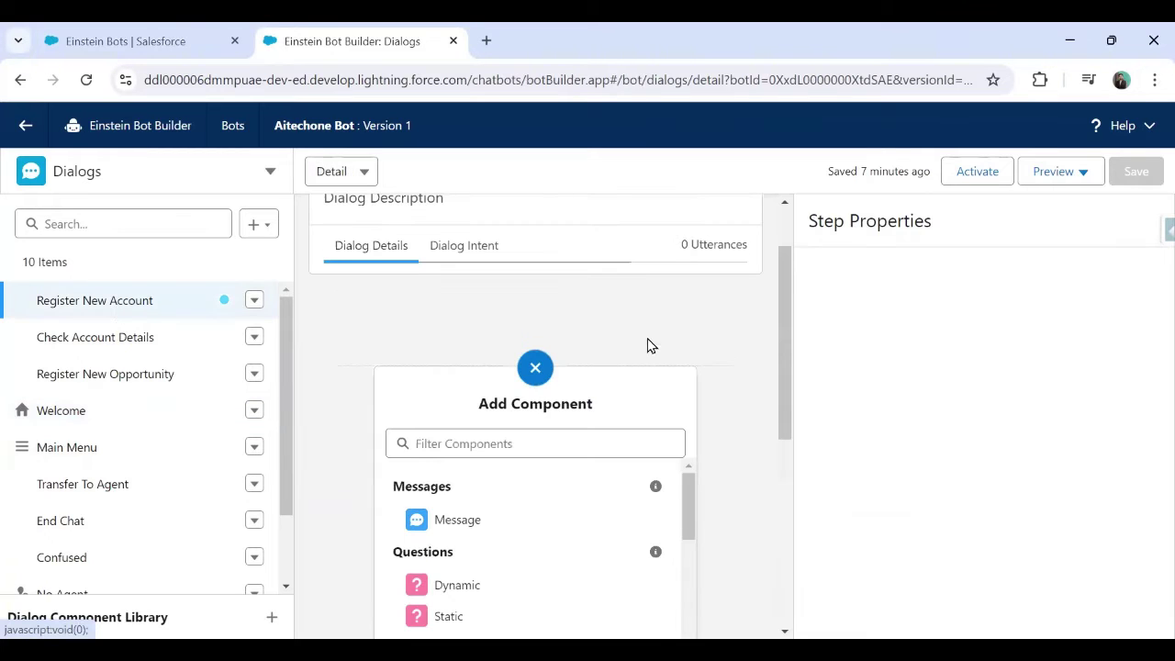
{"action": "scroll", "coordinate": [647, 346], "scroll_direction": "down", "scroll_amount": 5}
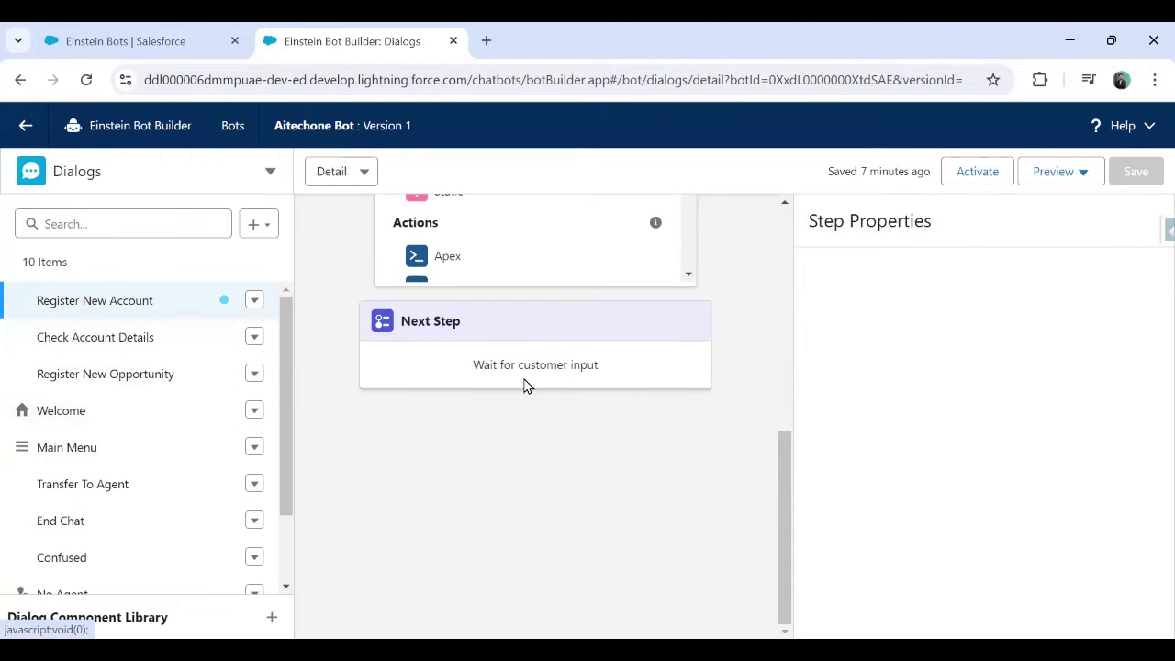
{"action": "left_click_drag", "start_coordinate": [477, 367], "coordinate": [599, 367]}
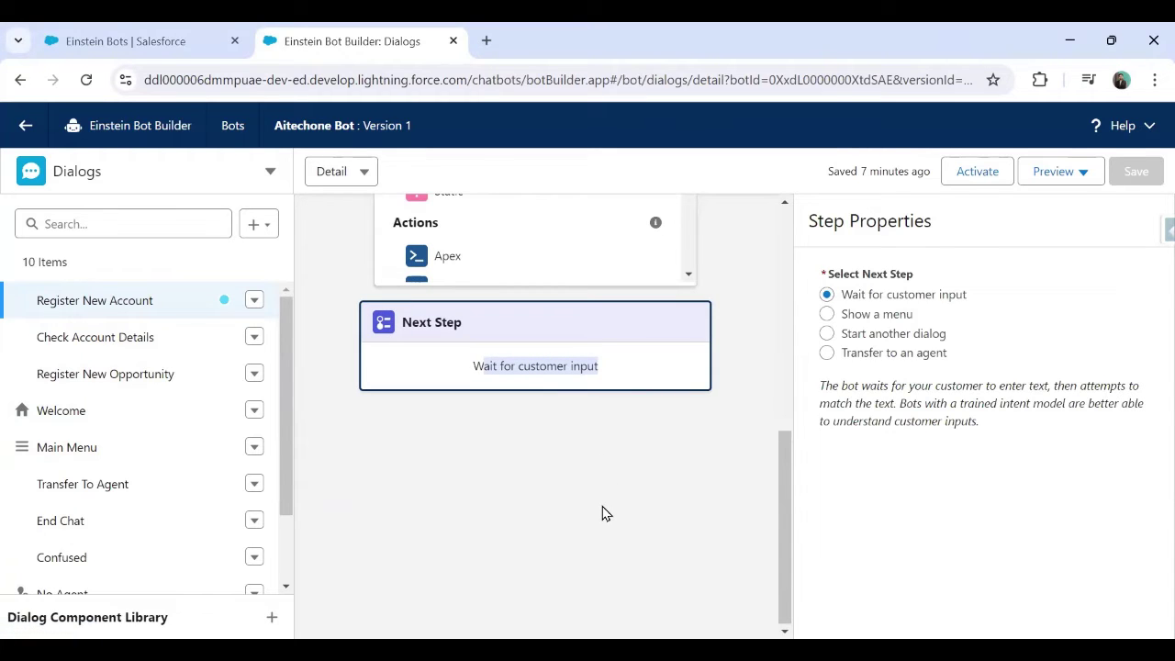
{"action": "scroll", "coordinate": [512, 630], "scroll_direction": "up", "scroll_amount": 3}
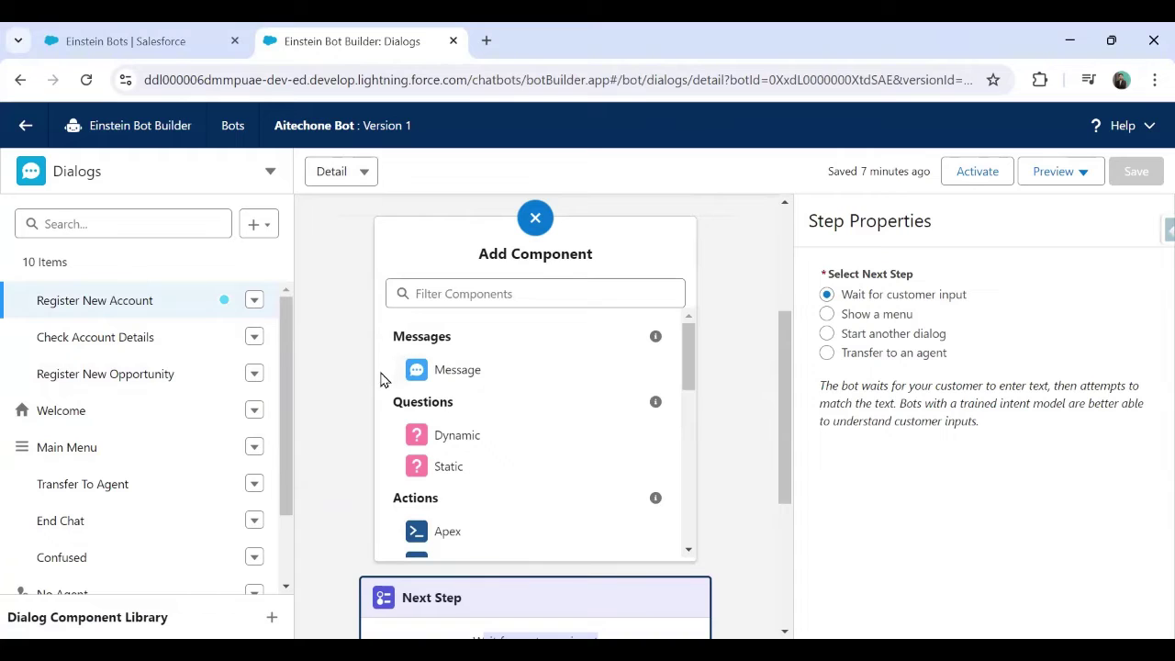
{"action": "scroll", "coordinate": [761, 391], "scroll_direction": "down", "scroll_amount": 3}
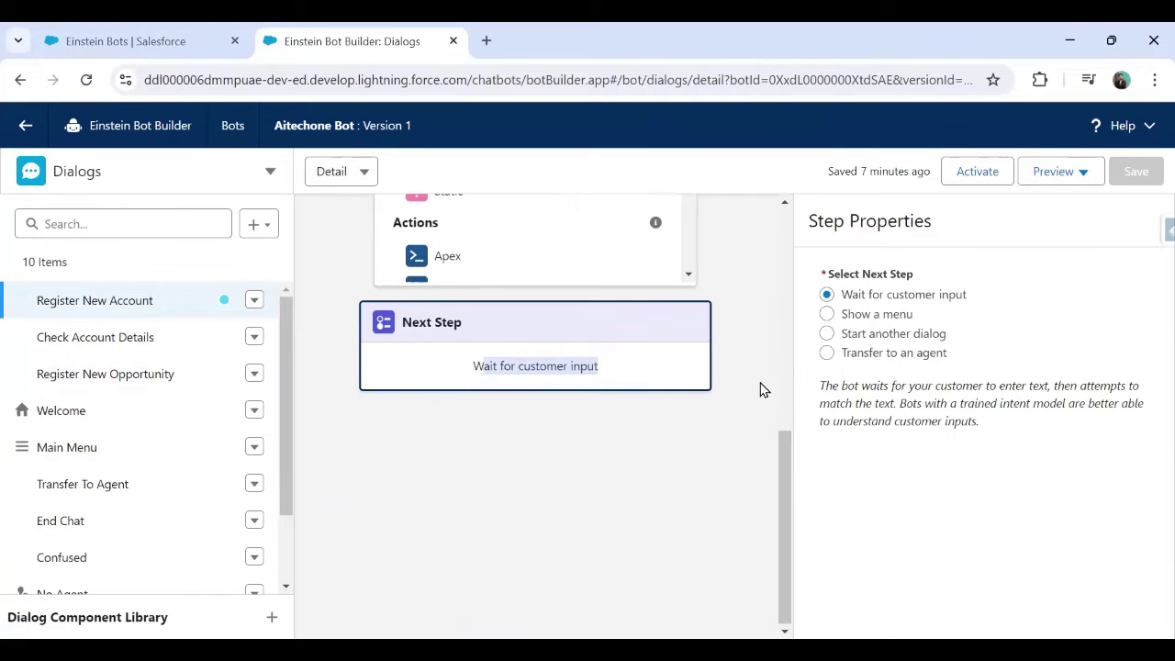
{"action": "scroll", "coordinate": [762, 391], "scroll_direction": "up", "scroll_amount": 3}
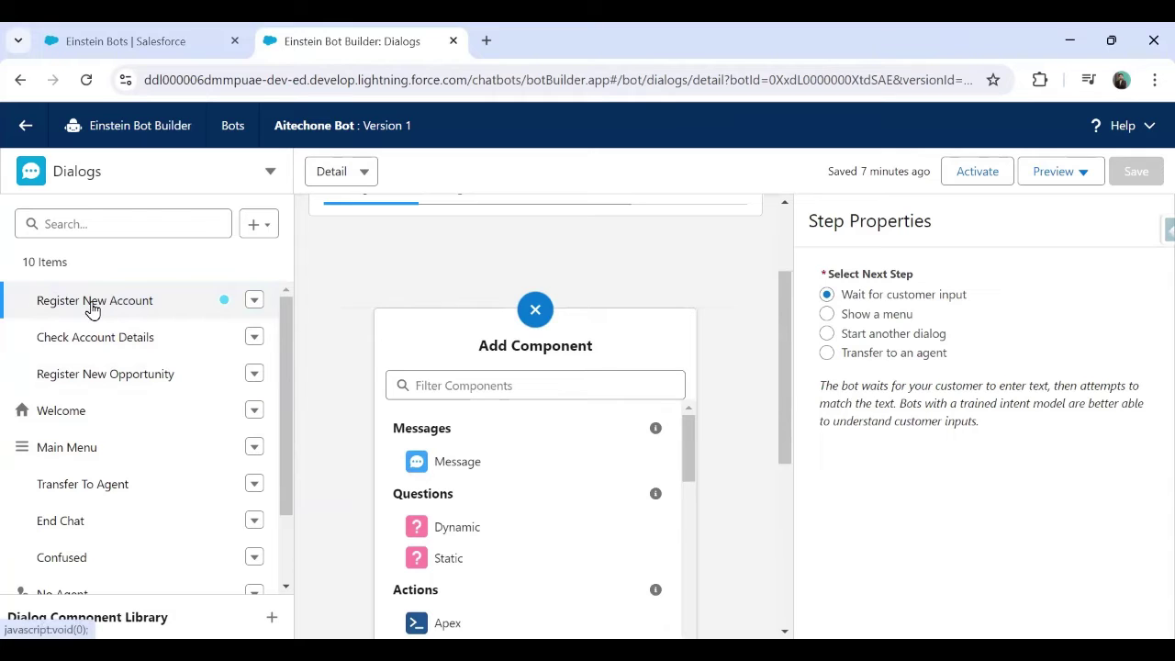
{"action": "scroll", "coordinate": [483, 341], "scroll_direction": "down", "scroll_amount": 3}
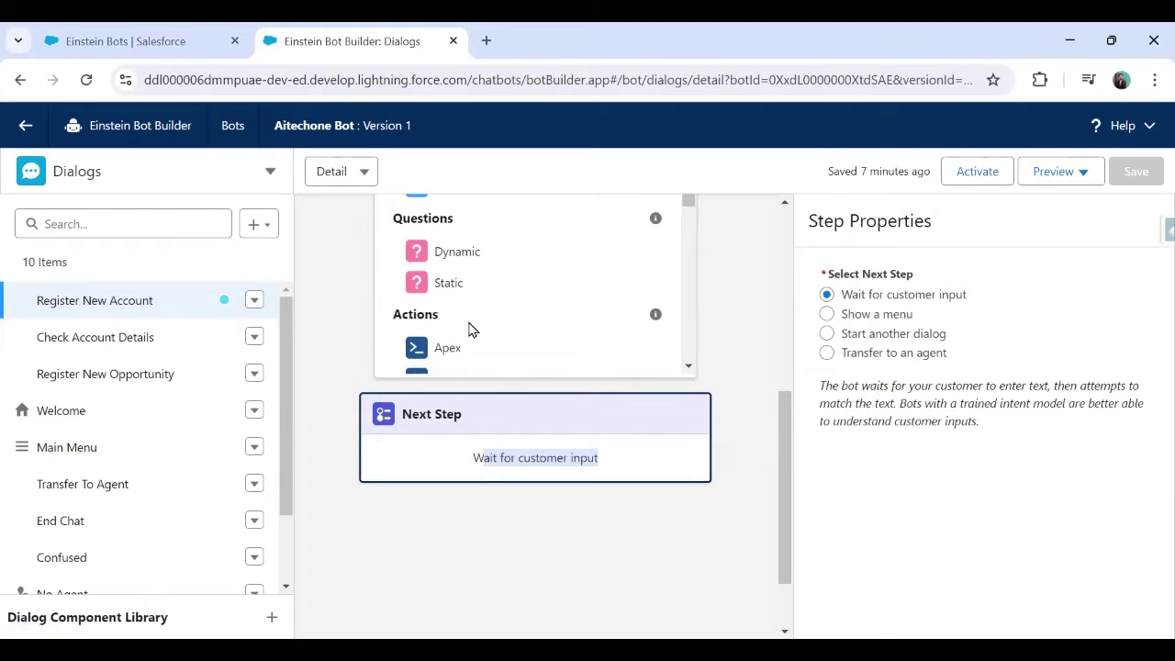
{"action": "scroll", "coordinate": [468, 330], "scroll_direction": "up", "scroll_amount": 2}
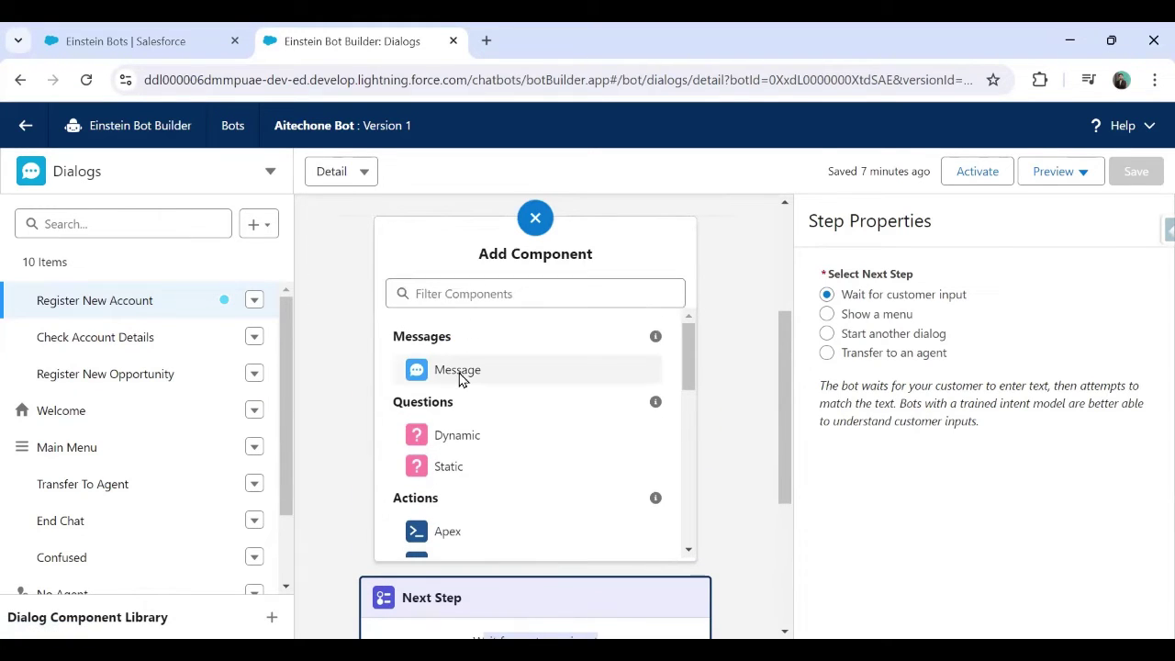
{"action": "scroll", "coordinate": [475, 467], "scroll_direction": "down", "scroll_amount": 2}
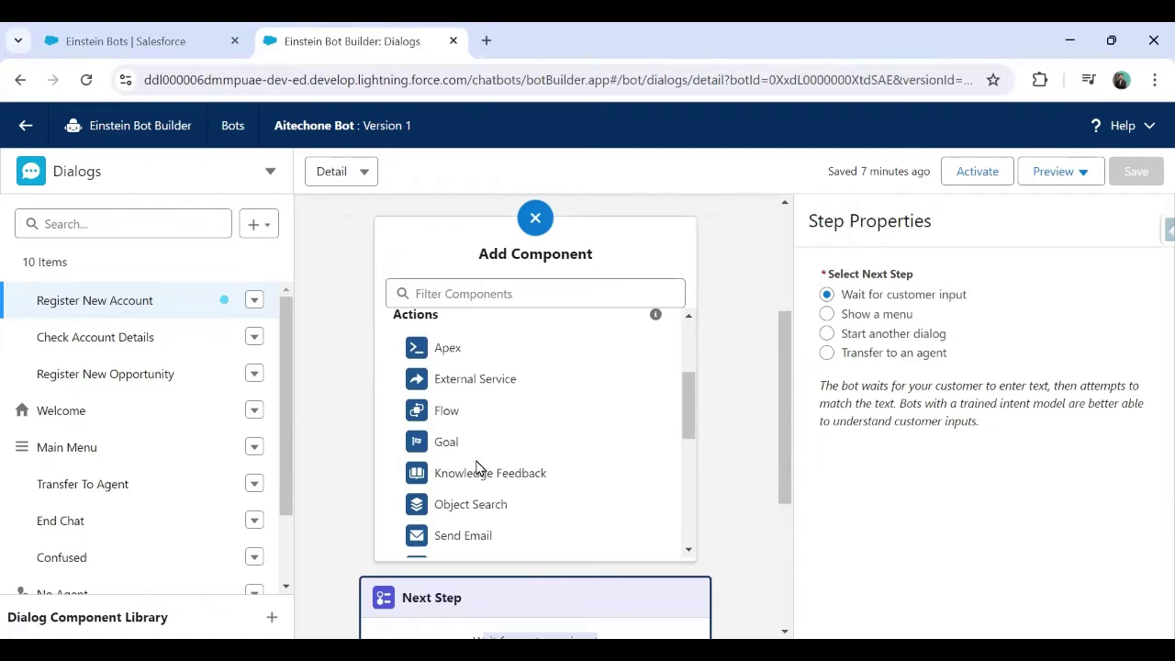
{"action": "scroll", "coordinate": [721, 363], "scroll_direction": "down", "scroll_amount": 2}
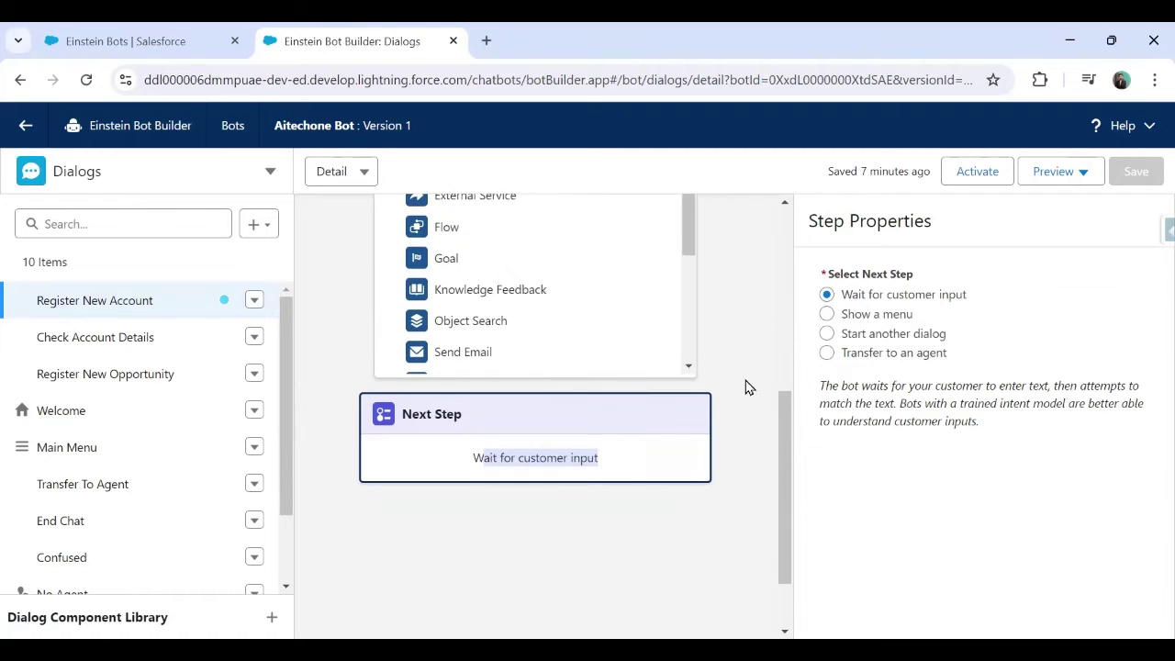
{"action": "left_click", "coordinate": [758, 424]}
{"action": "left_click", "coordinate": [530, 424]}
{"action": "left_click_drag", "start_coordinate": [826, 274], "coordinate": [919, 284]}
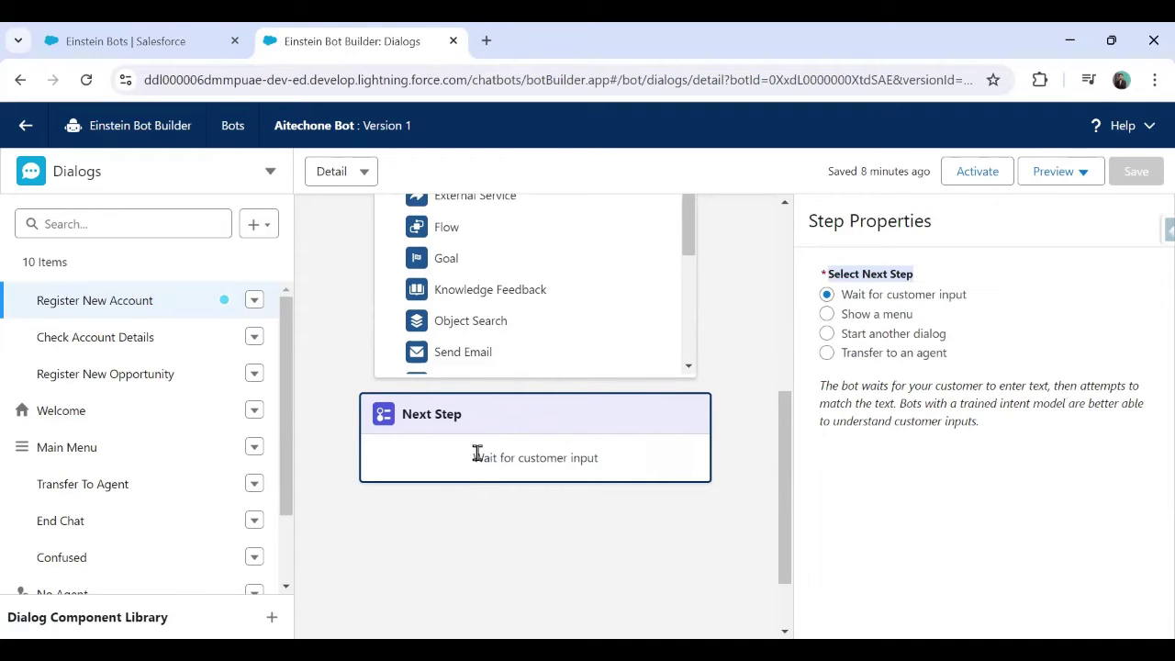
{"action": "left_click_drag", "start_coordinate": [472, 456], "coordinate": [623, 468]}
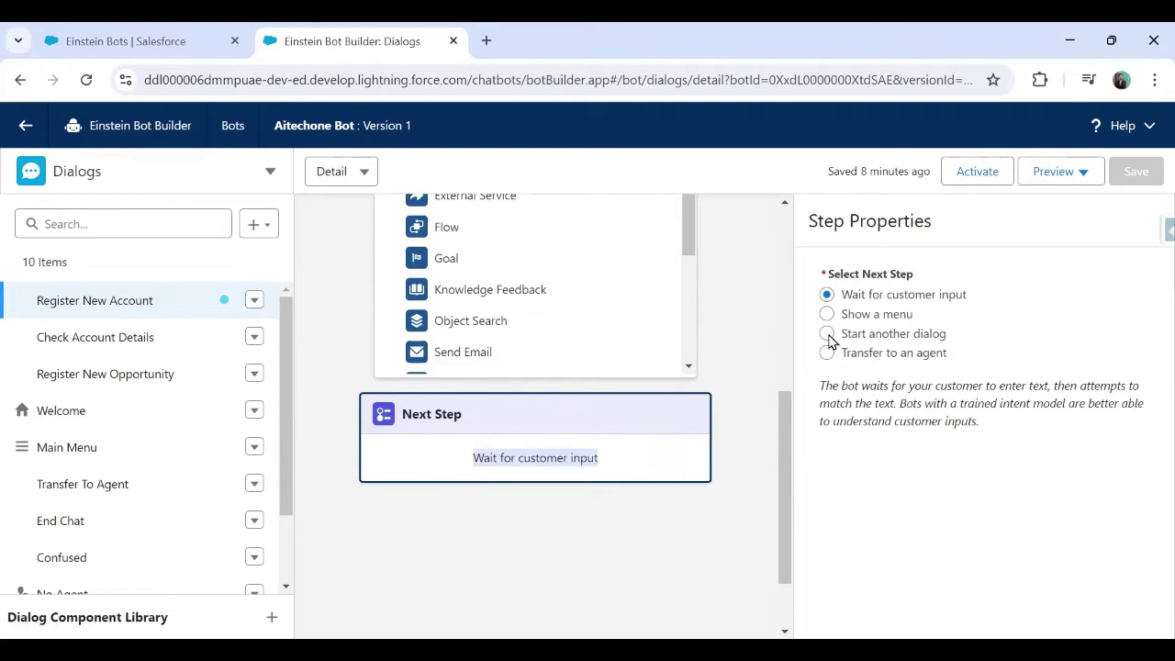
Set Register New Account's next step to 'Start another dialog' and pick Create New Dialog
{"action": "left_click", "coordinate": [827, 334]}
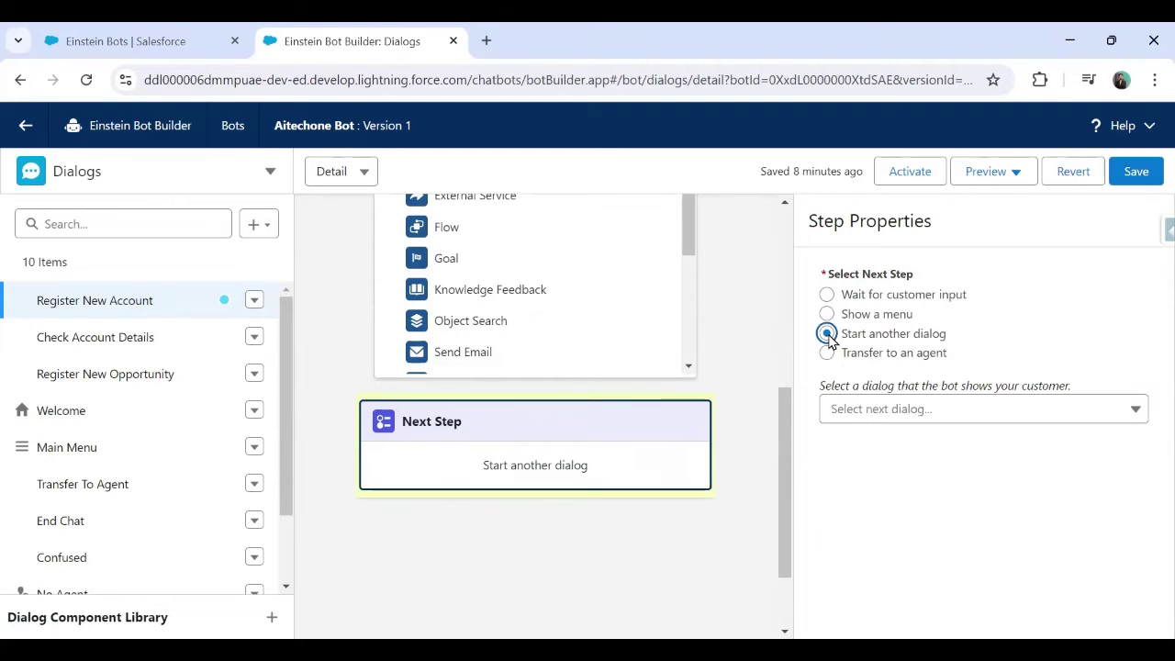
{"action": "left_click", "coordinate": [986, 408]}
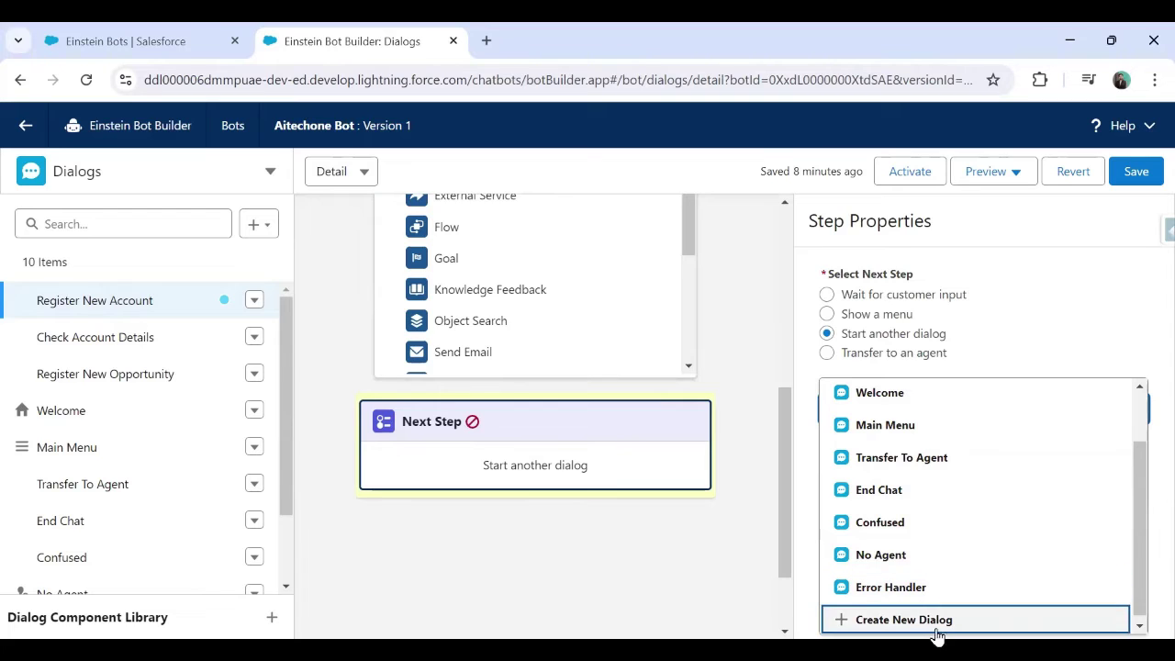
{"action": "scroll", "coordinate": [265, 380], "scroll_direction": "down", "scroll_amount": 2}
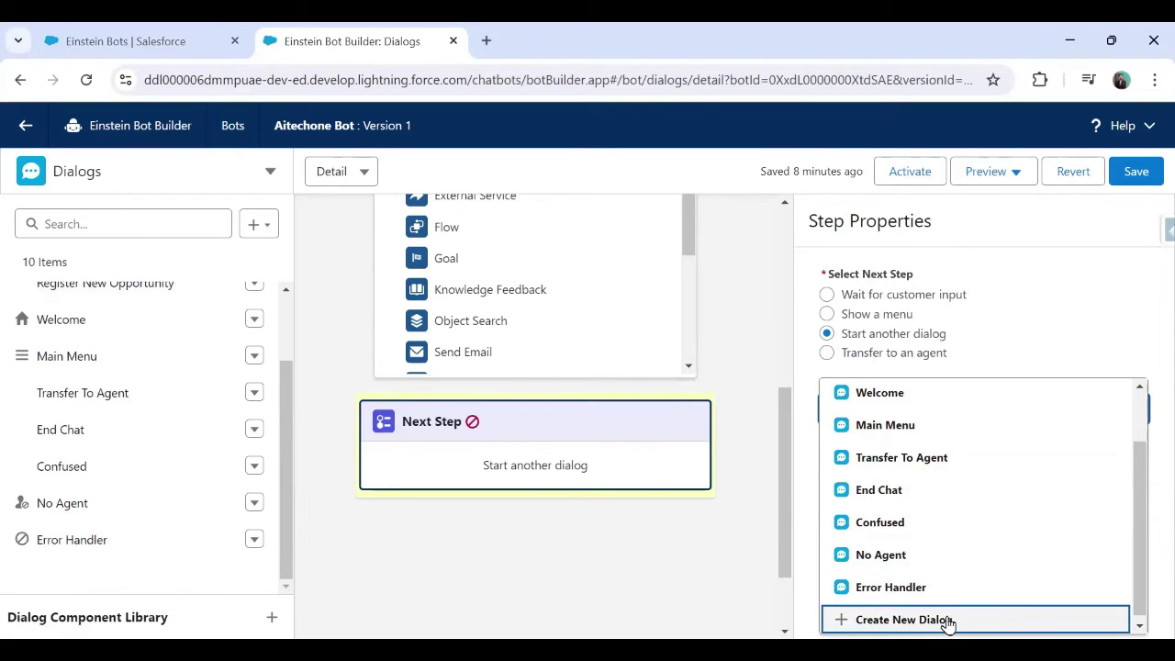
{"action": "left_click", "coordinate": [820, 159]}
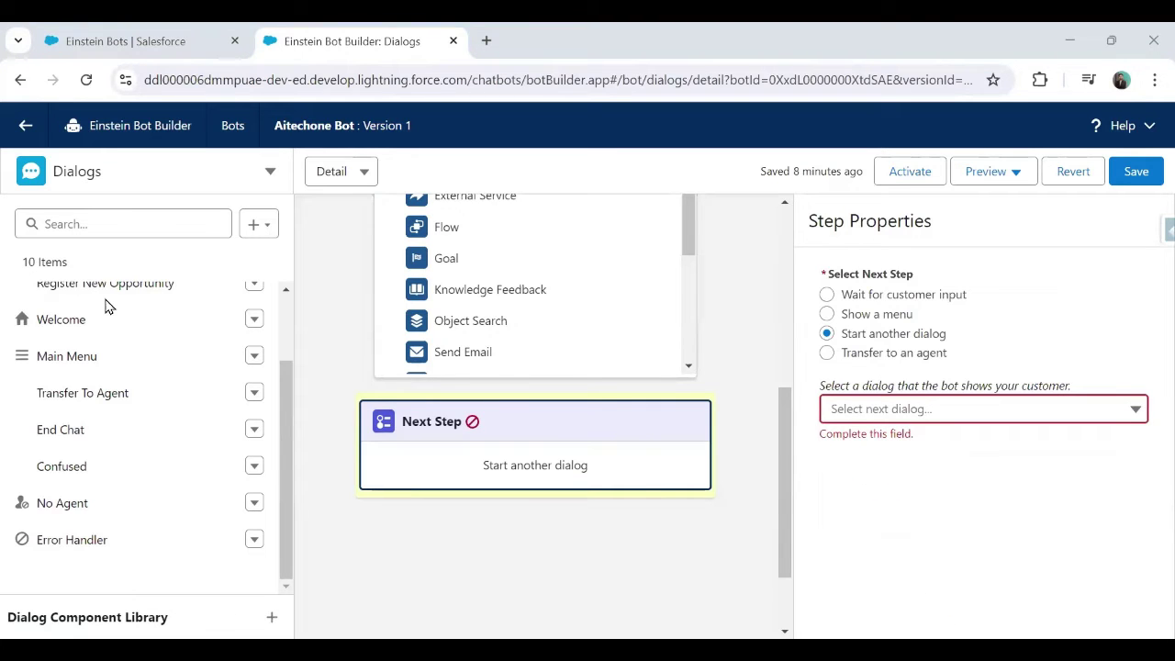
{"action": "left_click_drag", "start_coordinate": [263, 595], "coordinate": [243, 600]}
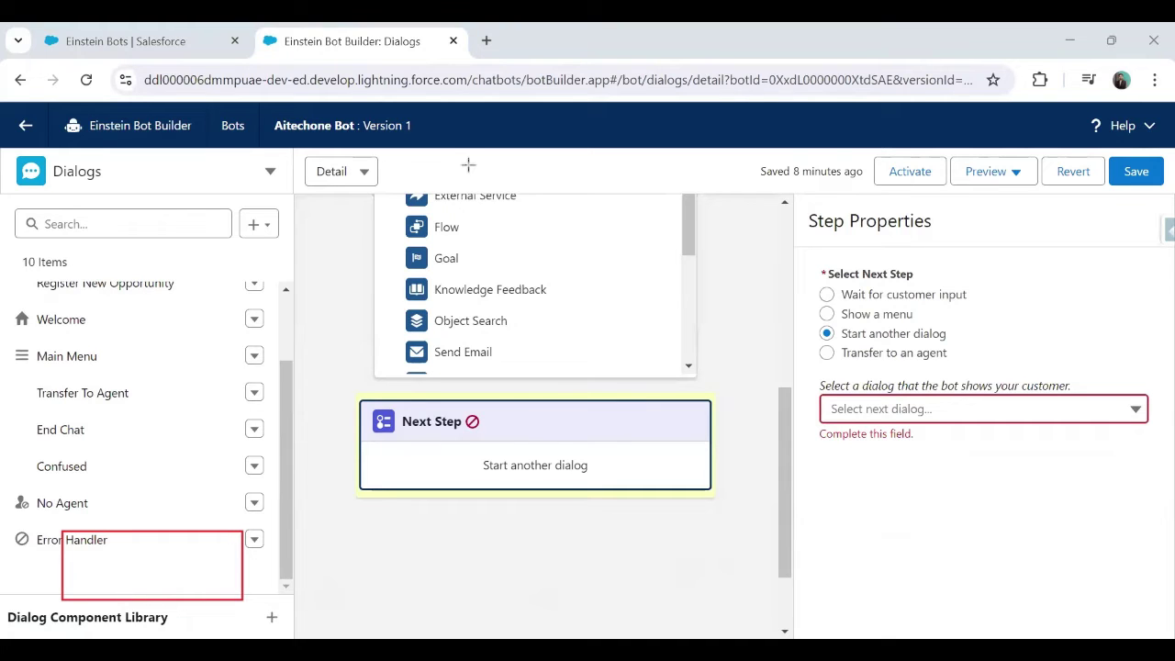
{"action": "left_click", "coordinate": [949, 414]}
{"action": "left_click", "coordinate": [903, 632]}
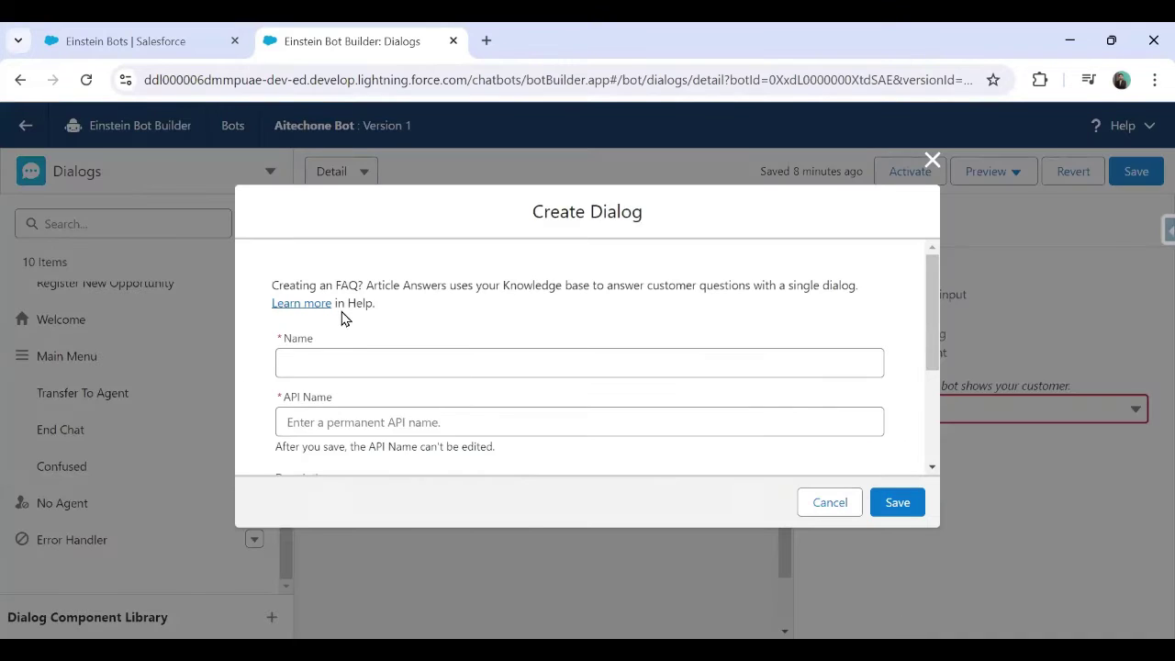
Save a new dialog named 'AccountInpurDialog' with its API Name autofilled
{"action": "left_click", "coordinate": [328, 367]}
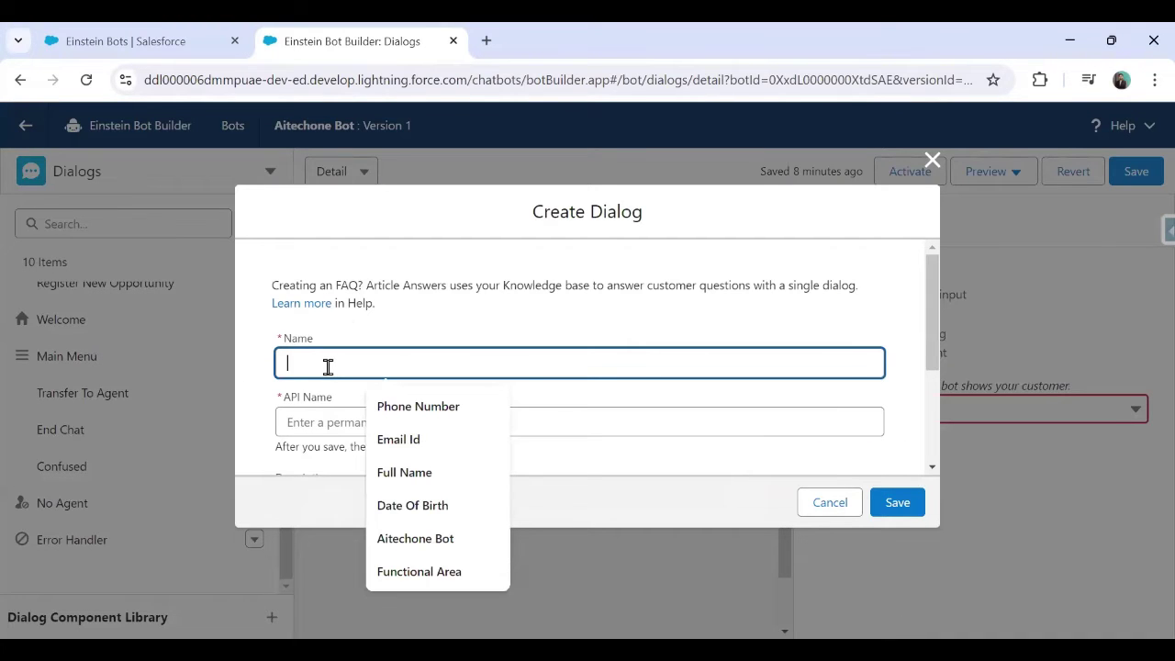
{"action": "type", "text": "AccountInput"}
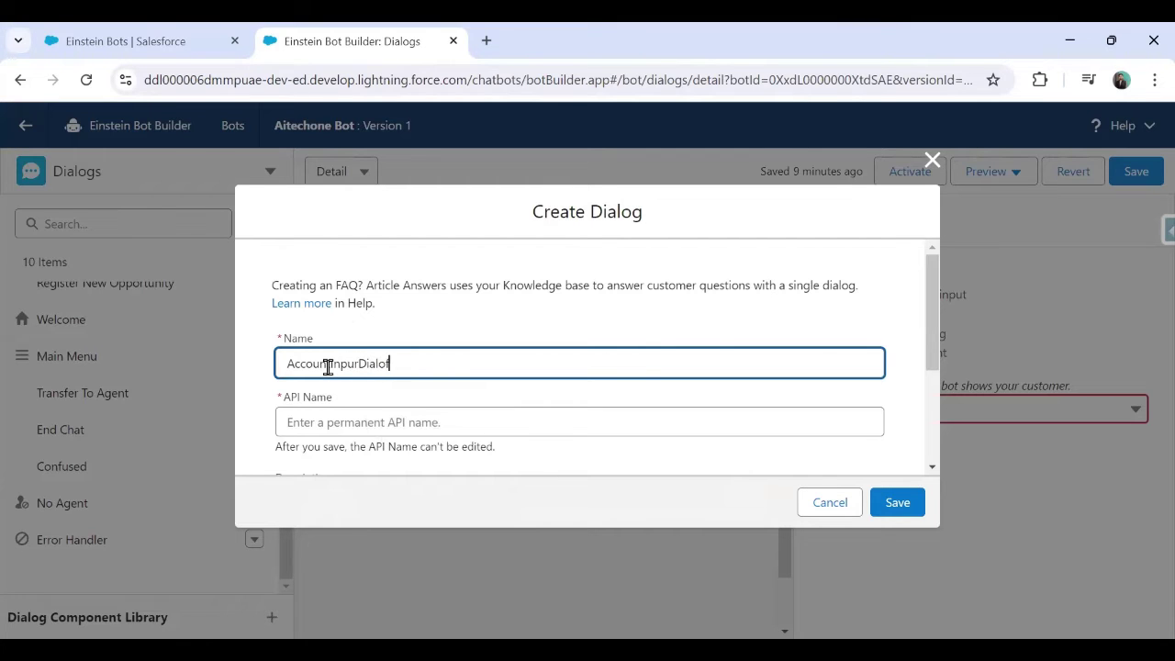
{"action": "type", "text": "Dialog"}
{"action": "double_click", "coordinate": [453, 407]}
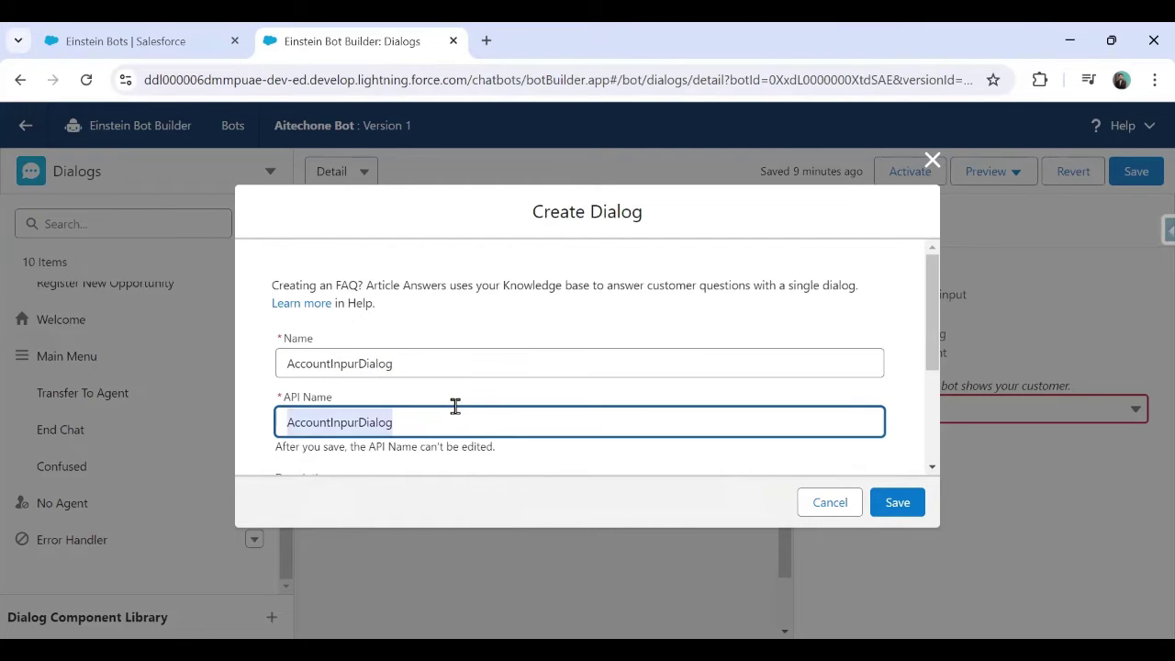
{"action": "scroll", "coordinate": [401, 394], "scroll_direction": "down", "scroll_amount": 2}
{"action": "left_click", "coordinate": [336, 324]}
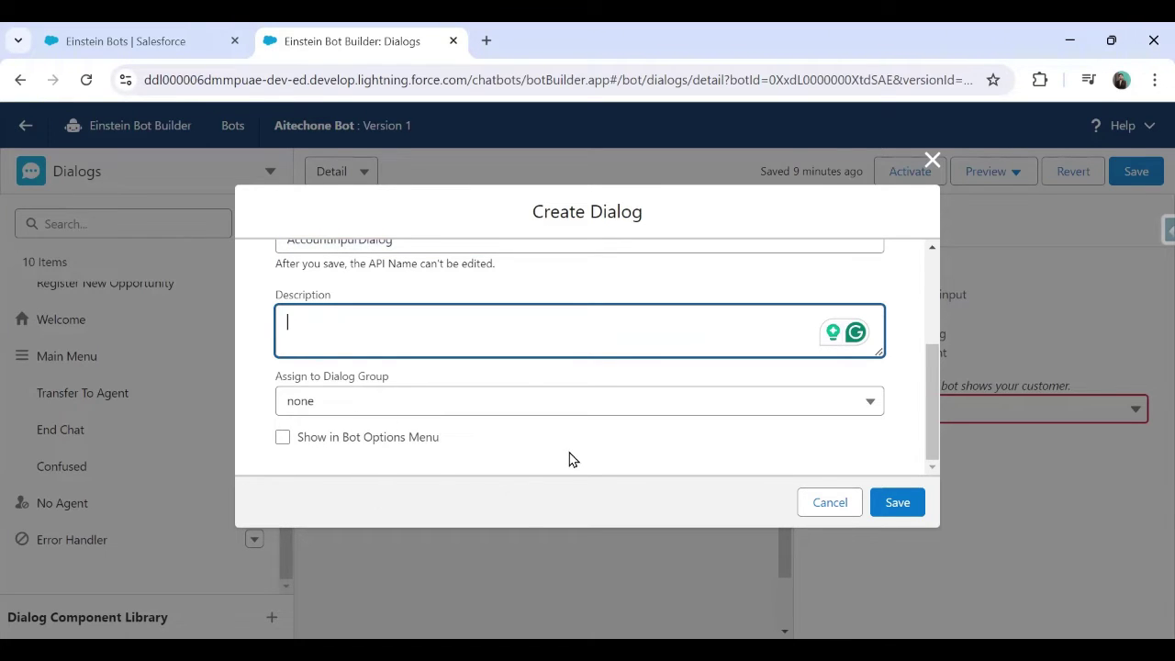
{"action": "left_click", "coordinate": [891, 505]}
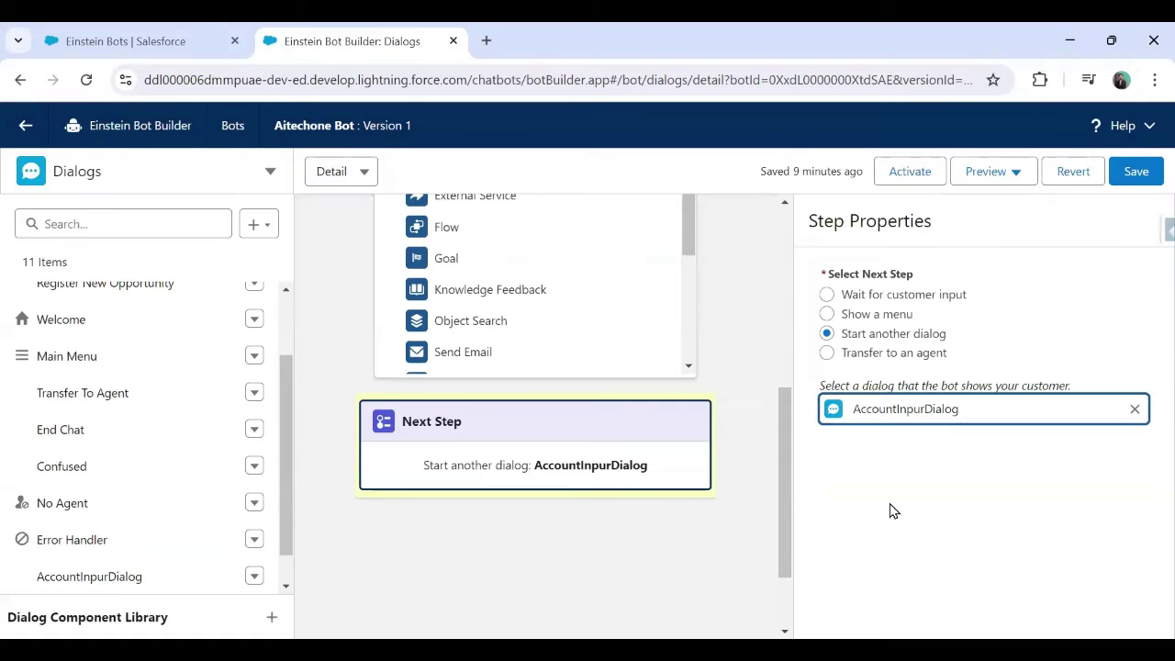
{"action": "scroll", "coordinate": [101, 505], "scroll_direction": "down", "scroll_amount": 1}
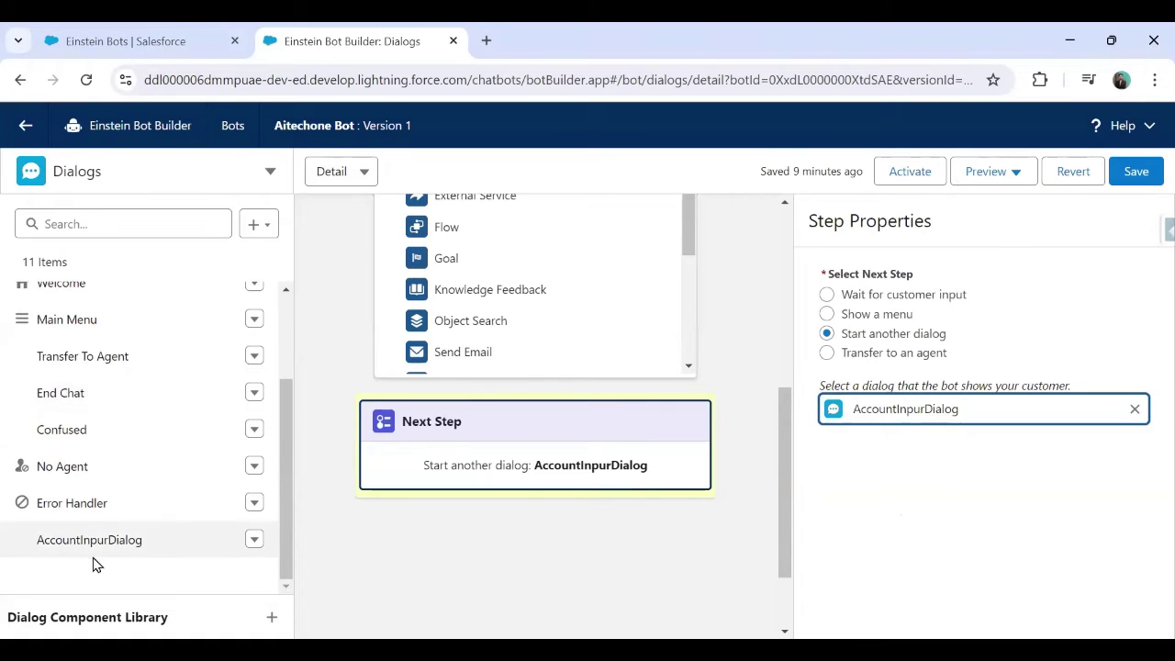
Edit the new dialog's name from 'AccountInpurDialog' to 'AccountInputDialog' and save
{"action": "left_click", "coordinate": [255, 540]}
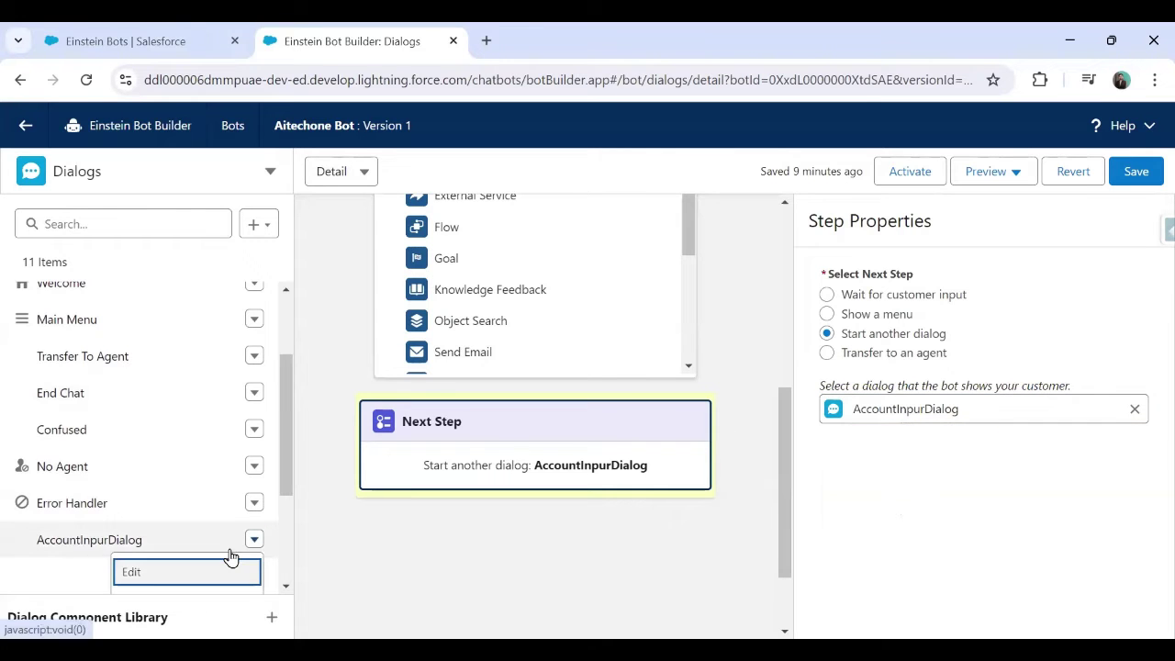
{"action": "key", "text": "Return"}
{"action": "left_click", "coordinate": [358, 364]}
{"action": "key", "text": "BackSpace"}
{"action": "type", "text": "tInputDialog"}
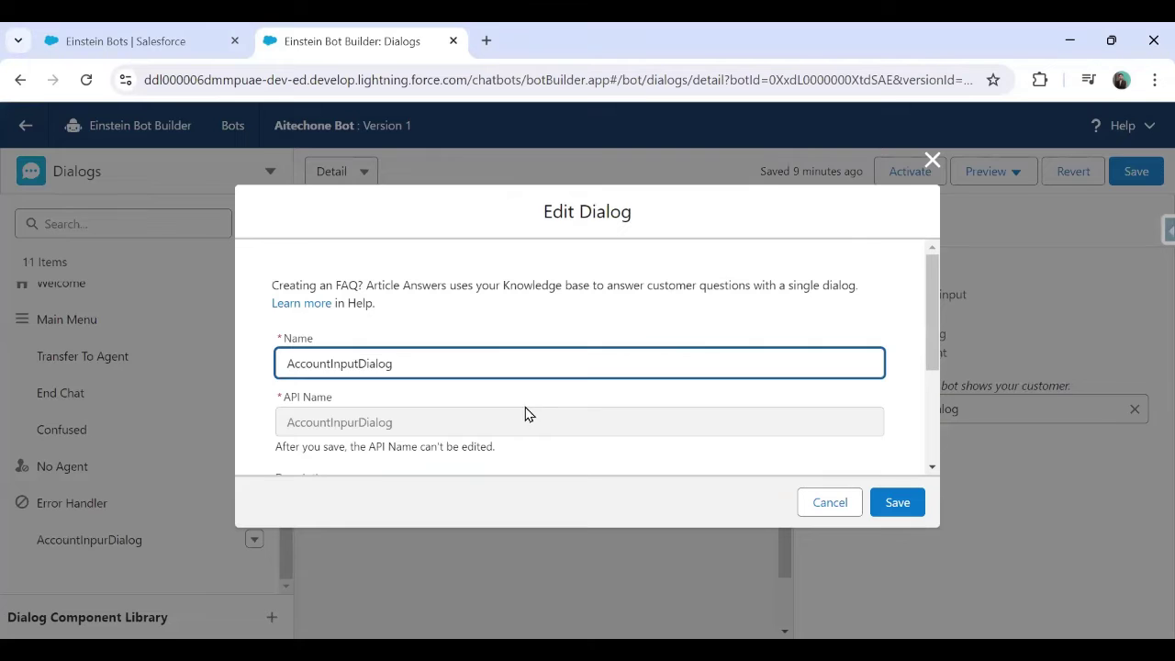
{"action": "left_click", "coordinate": [898, 504]}
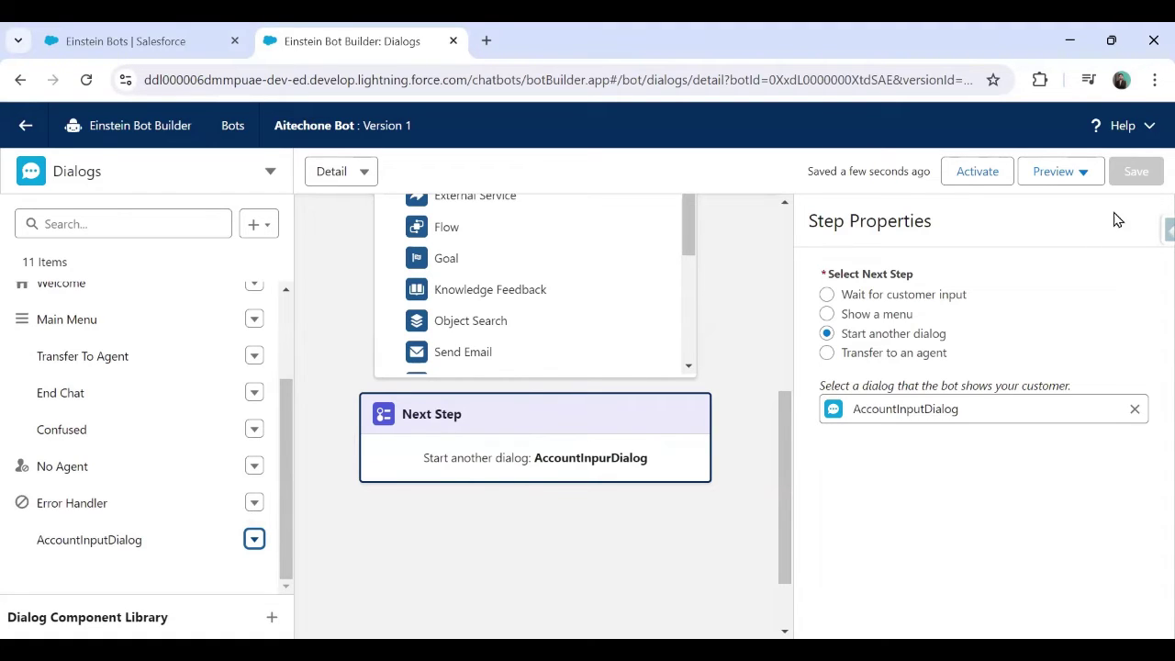
{"action": "left_click", "coordinate": [1133, 170]}
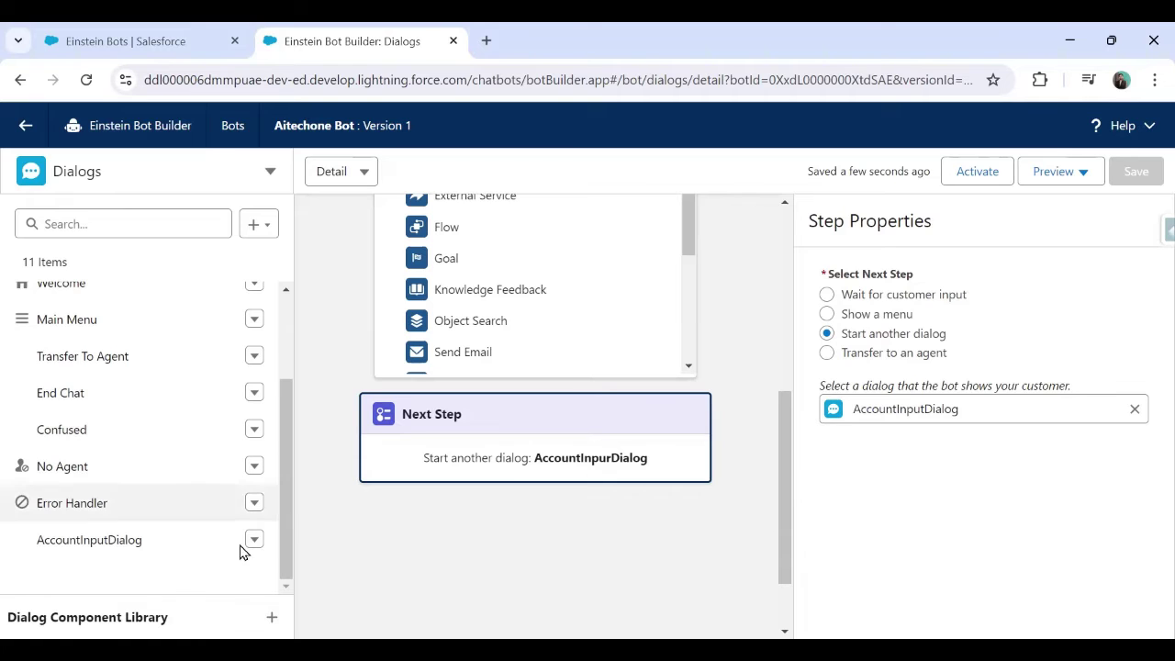
Open AccountInputDialog and add a Message reading 'Welcome to New Account Input Dialog'
{"action": "left_click", "coordinate": [96, 541]}
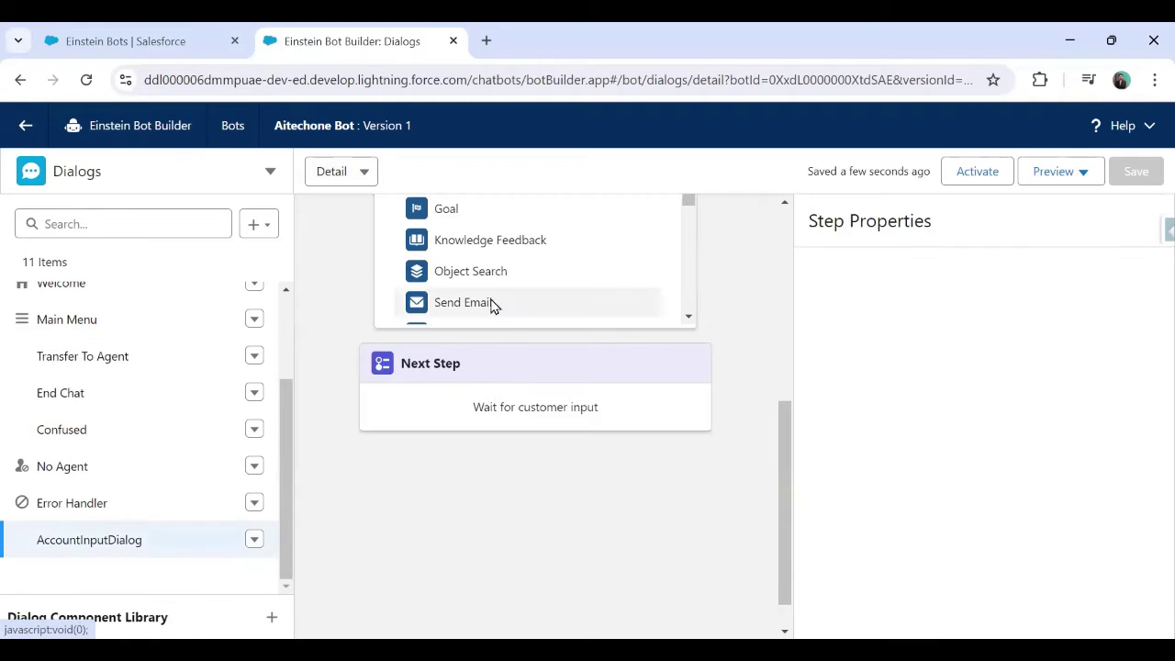
{"action": "scroll", "coordinate": [533, 561], "scroll_direction": "up", "scroll_amount": 5}
{"action": "scroll", "coordinate": [658, 420], "scroll_direction": "down", "scroll_amount": 5}
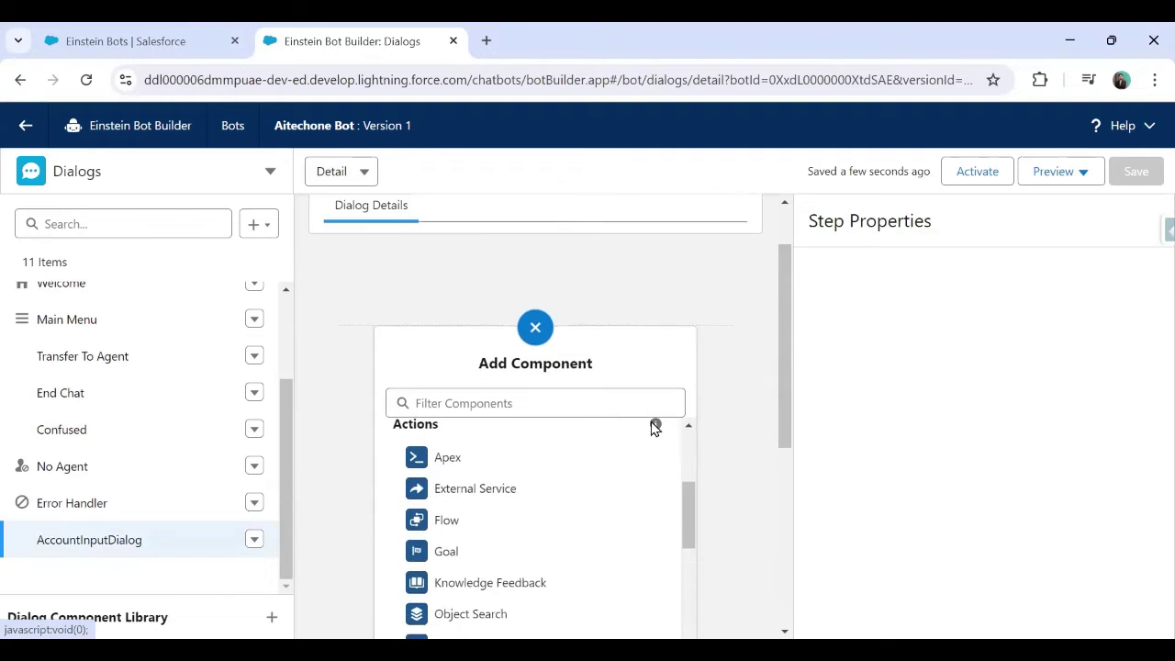
{"action": "scroll", "coordinate": [653, 428], "scroll_direction": "up", "scroll_amount": 4}
{"action": "scroll", "coordinate": [775, 375], "scroll_direction": "up", "scroll_amount": 2}
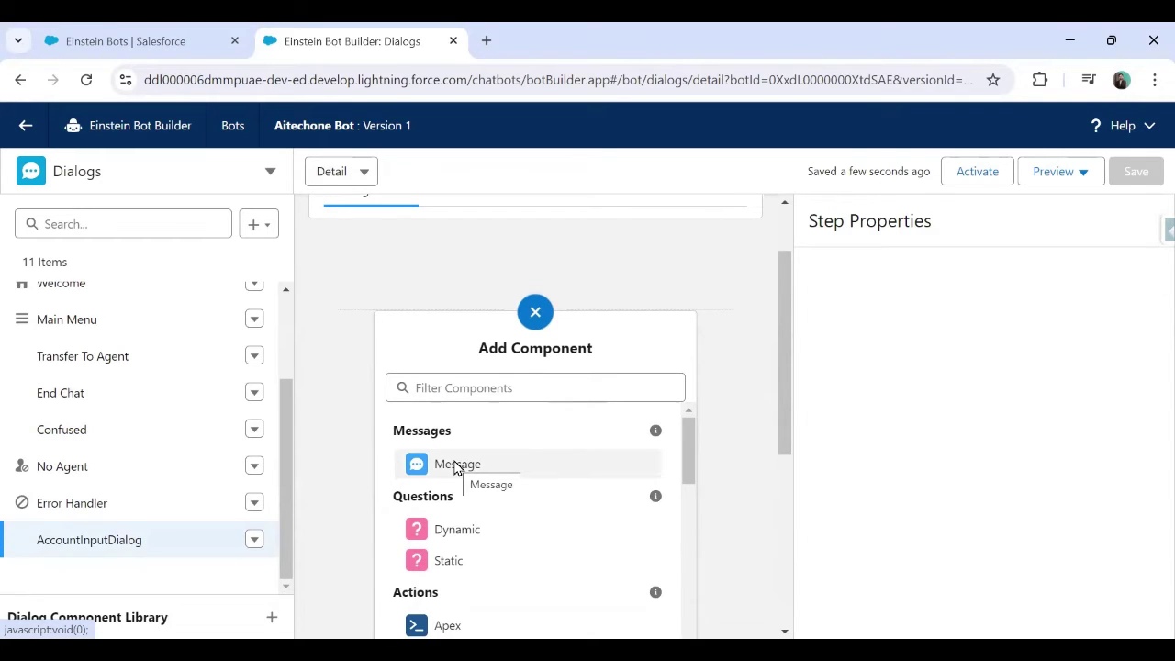
{"action": "left_click", "coordinate": [456, 466]}
{"action": "left_click", "coordinate": [946, 305]}
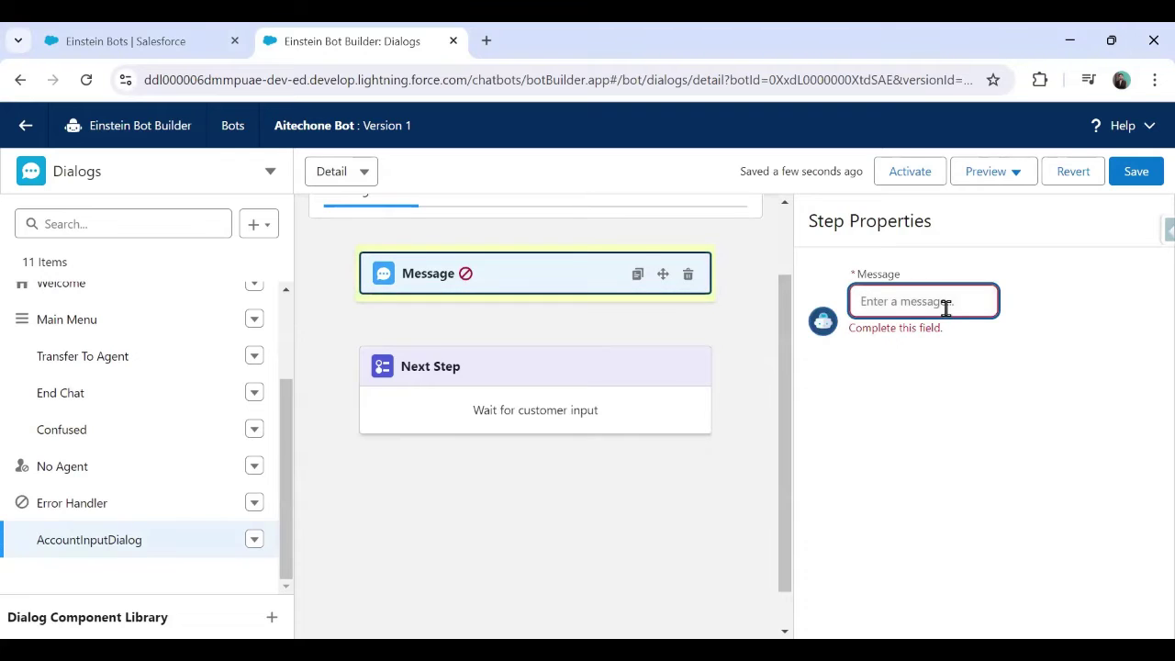
{"action": "type", "text": "Welcome to New Account Dia"}
{"action": "key", "text": "BackSpace"}
{"action": "key", "text": "BackSpace"}
{"action": "key", "text": "BackSpace"}
{"action": "type", "text": "Input Dialog"}
{"action": "left_click", "coordinate": [1056, 488]}
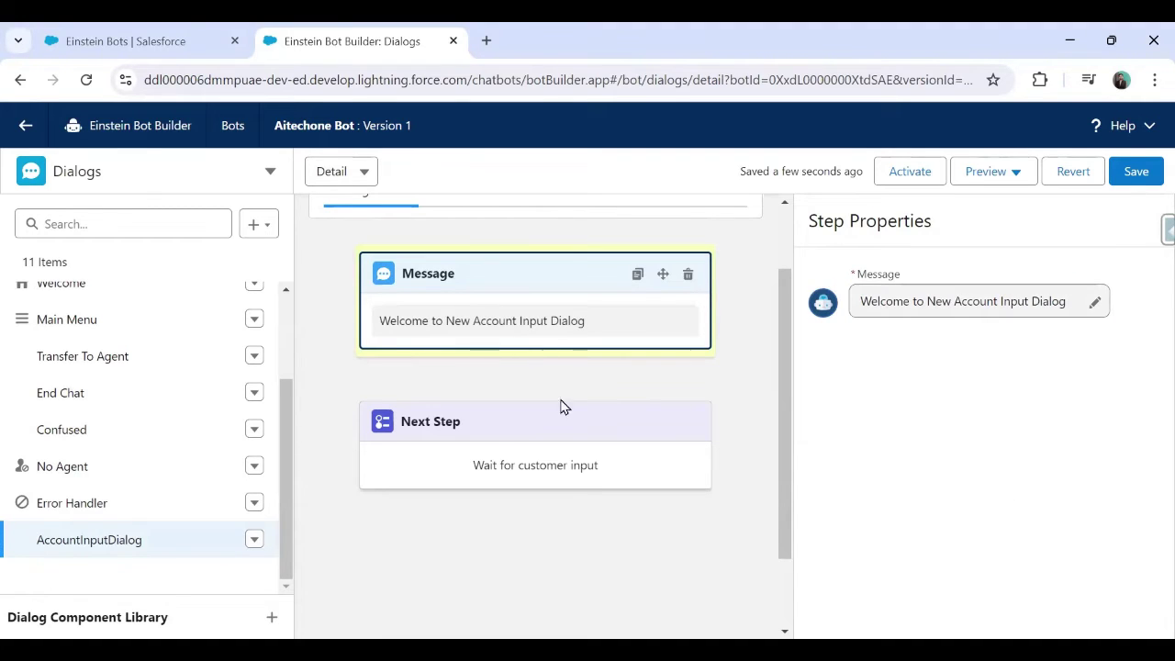
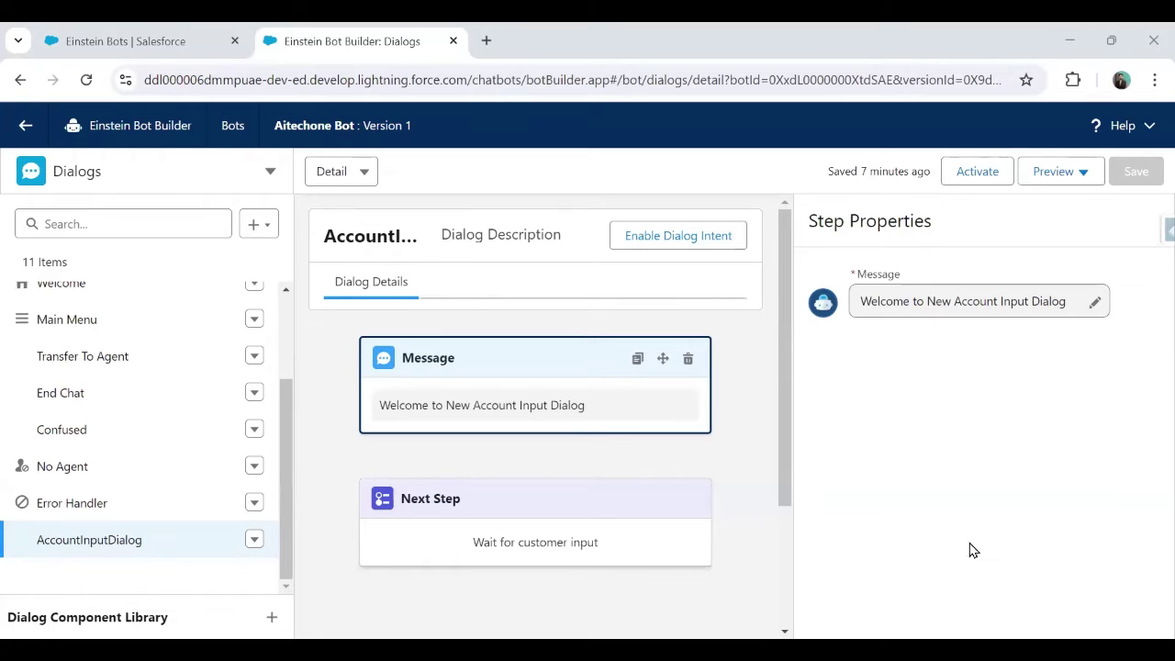
Activate the bot and greet it with 'Hello' in a Text Preview chat
{"action": "left_click", "coordinate": [979, 172]}
{"action": "left_click", "coordinate": [1047, 172]}
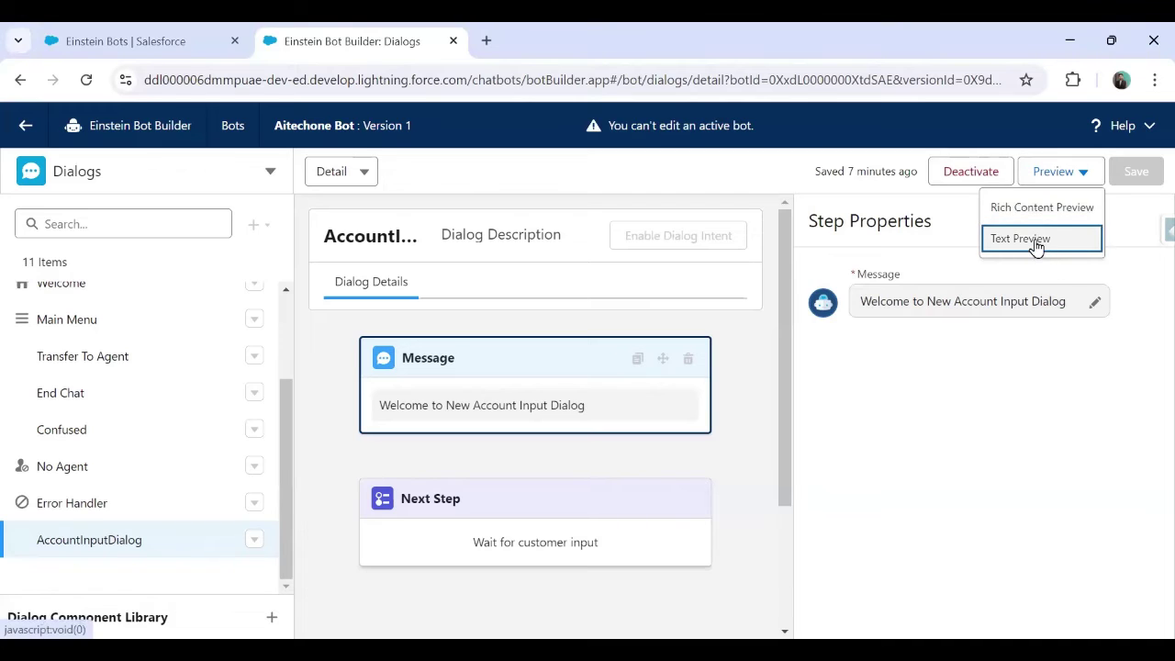
{"action": "left_click", "coordinate": [1036, 240]}
{"action": "type", "text": "Hello"}
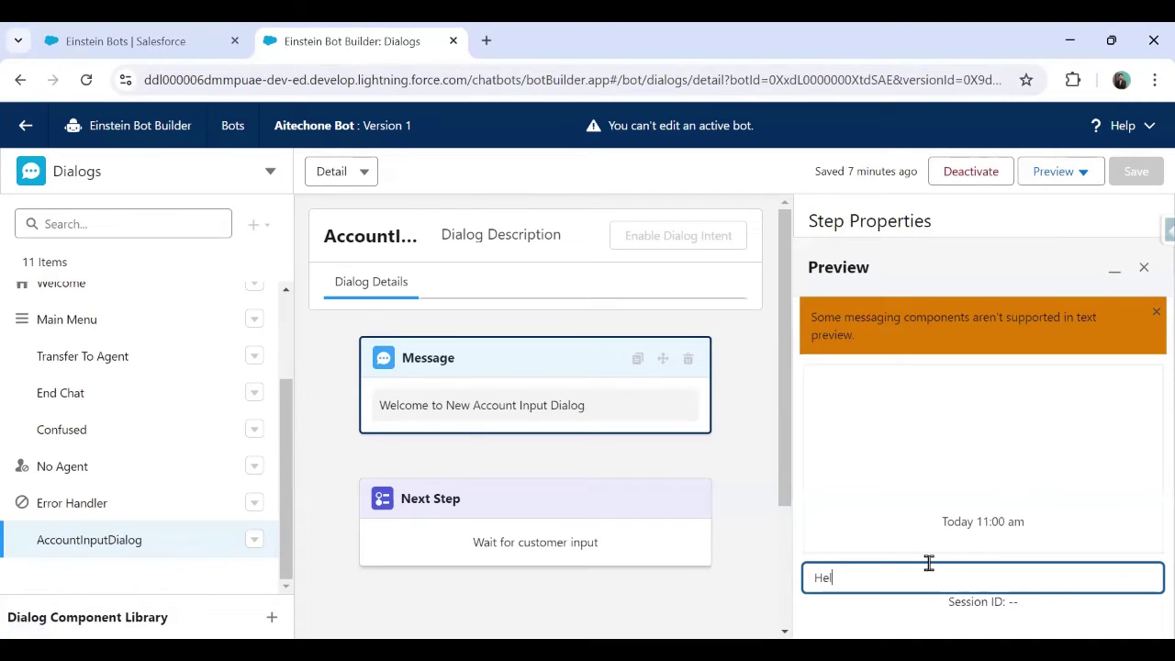
{"action": "key", "text": "Return"}
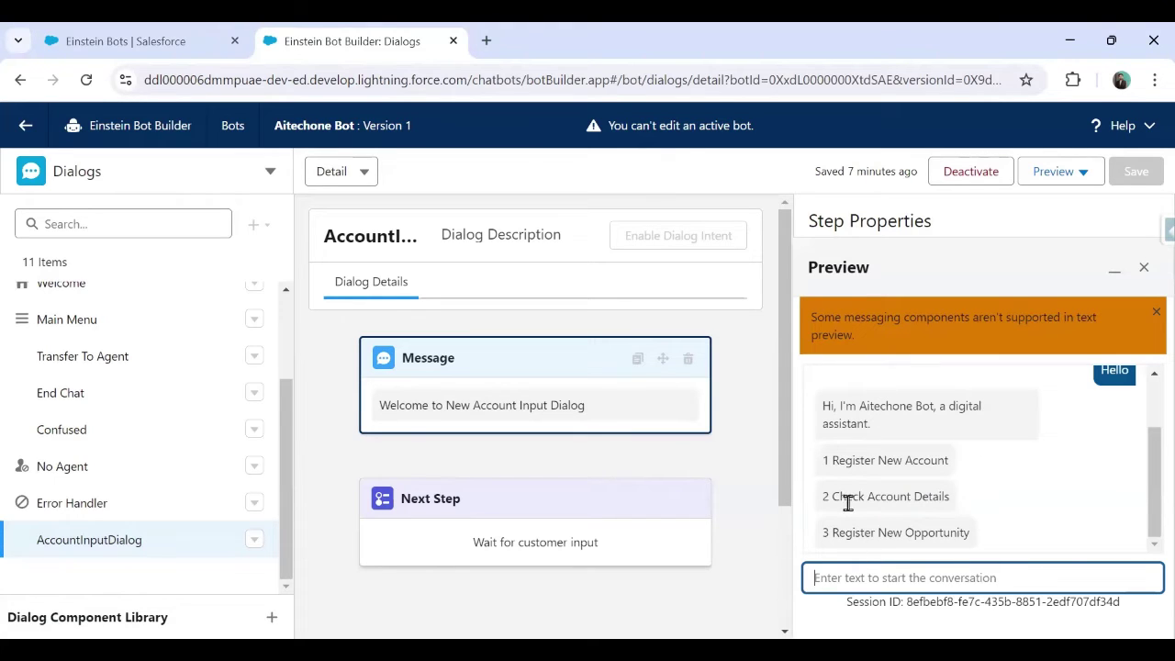
Send '1' three times; each reply is 'Sorry, I didn't understand that.'
{"action": "type", "text": "1"}
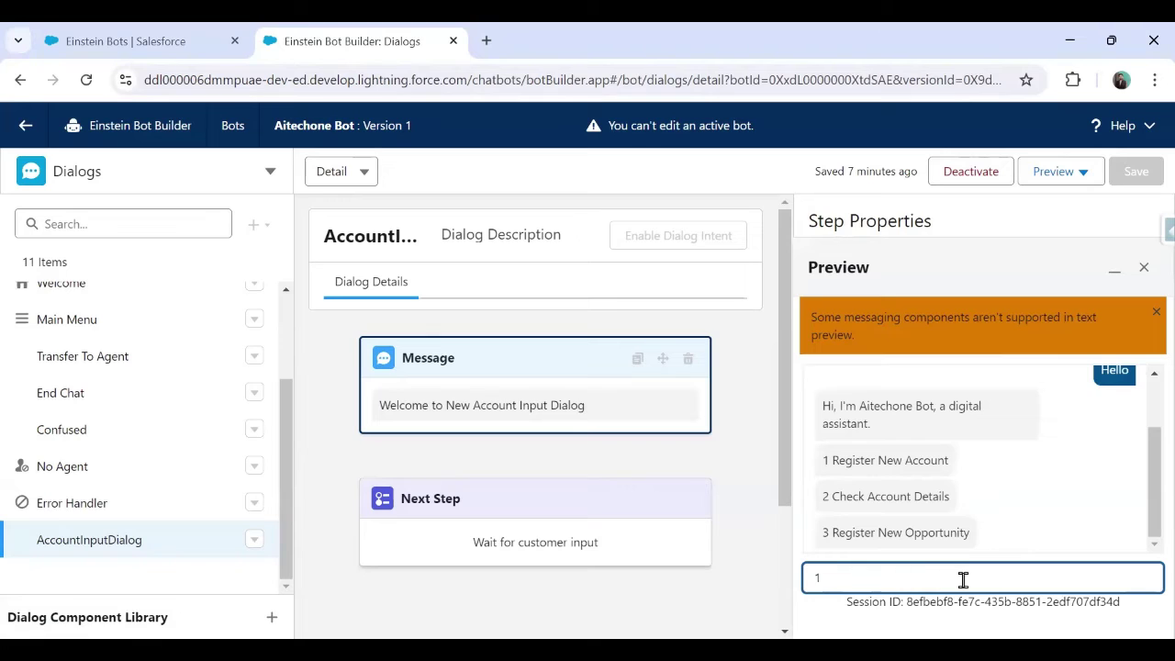
{"action": "key", "text": "Return"}
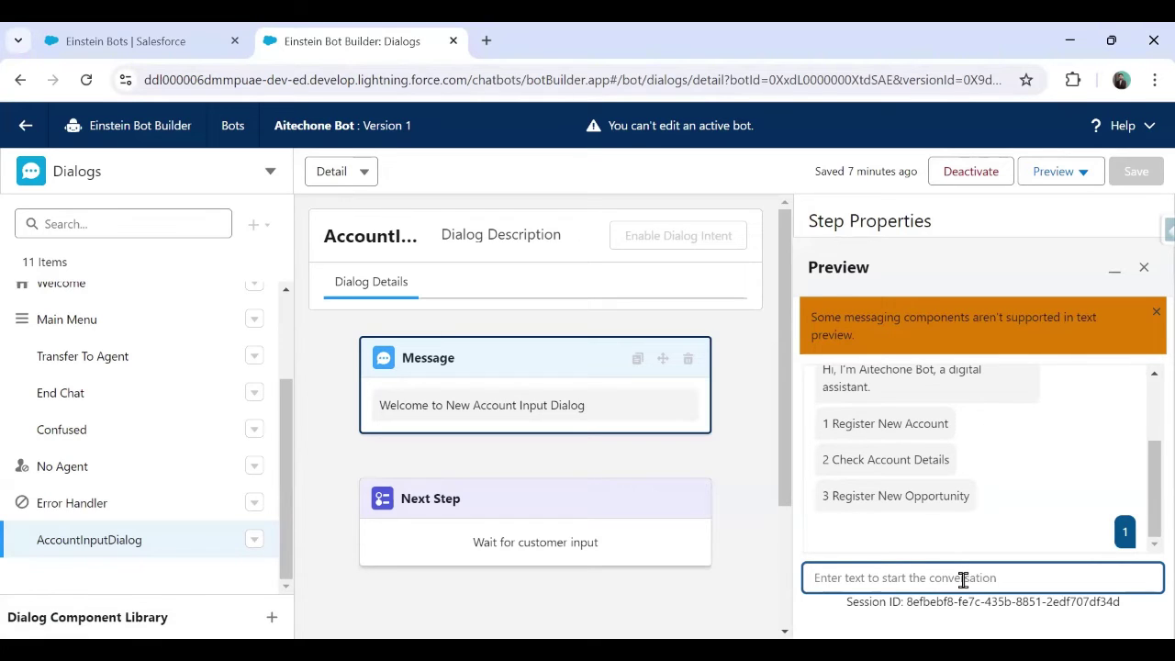
{"action": "type", "text": "1"}
{"action": "key", "text": "Return"}
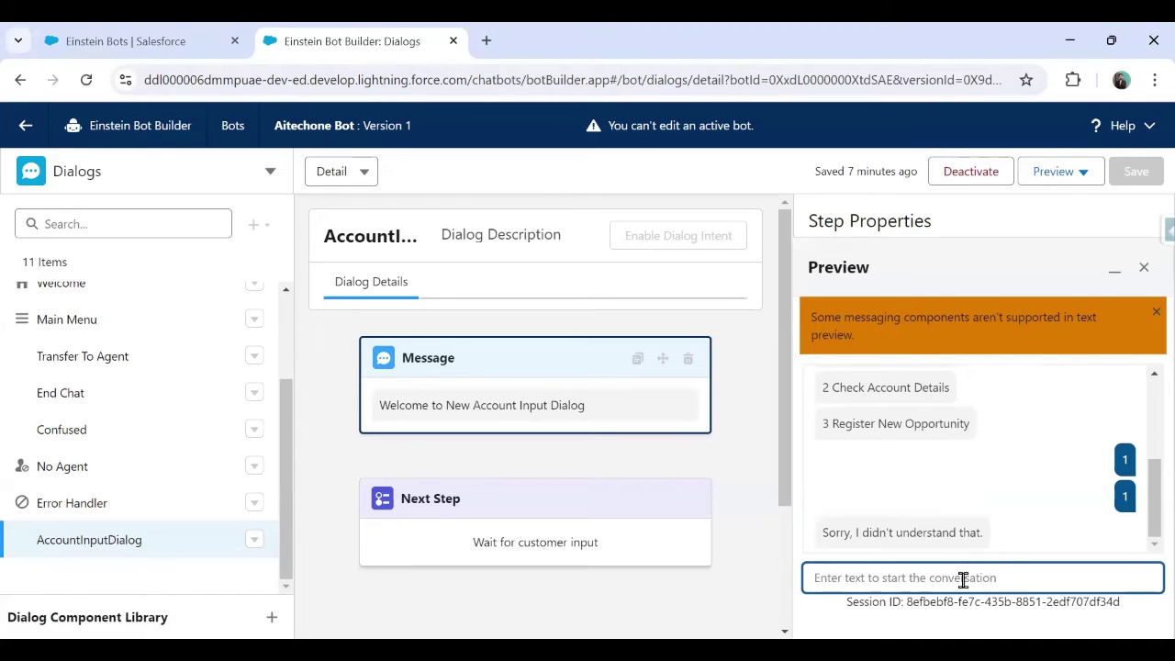
{"action": "type", "text": "1"}
{"action": "key", "text": "Return"}
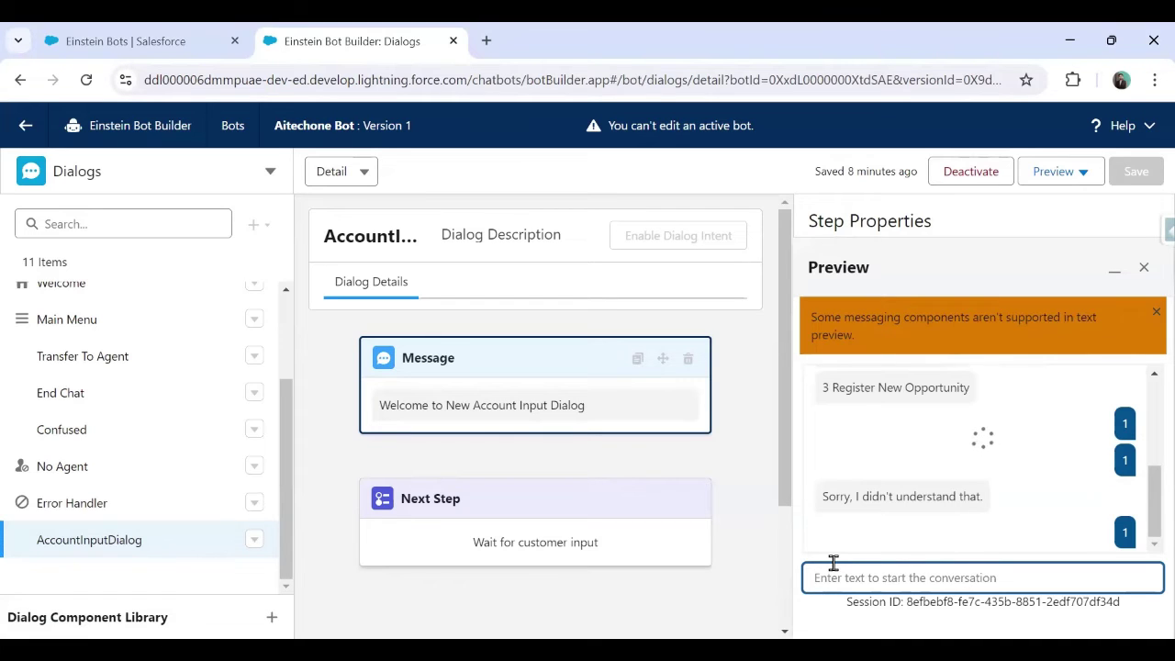
Deactivate the bot, dismiss the unsupported-components warning, and close the preview
{"action": "left_click", "coordinate": [974, 173]}
{"action": "left_click", "coordinate": [838, 420]}
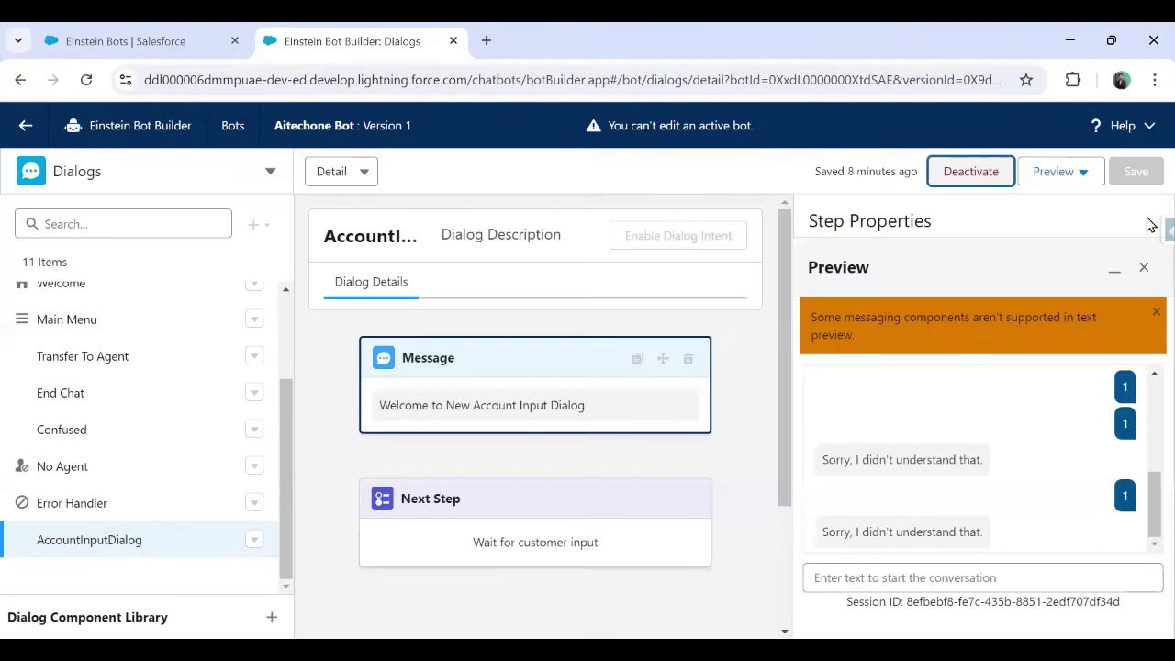
{"action": "left_click", "coordinate": [1156, 313]}
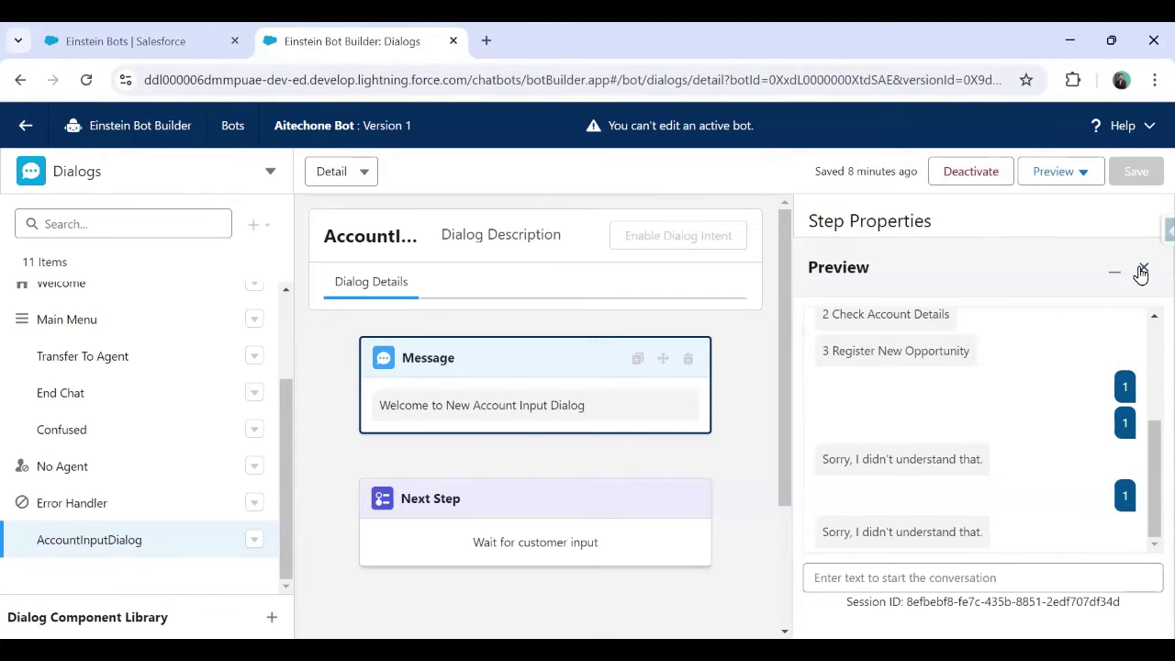
{"action": "left_click", "coordinate": [613, 410]}
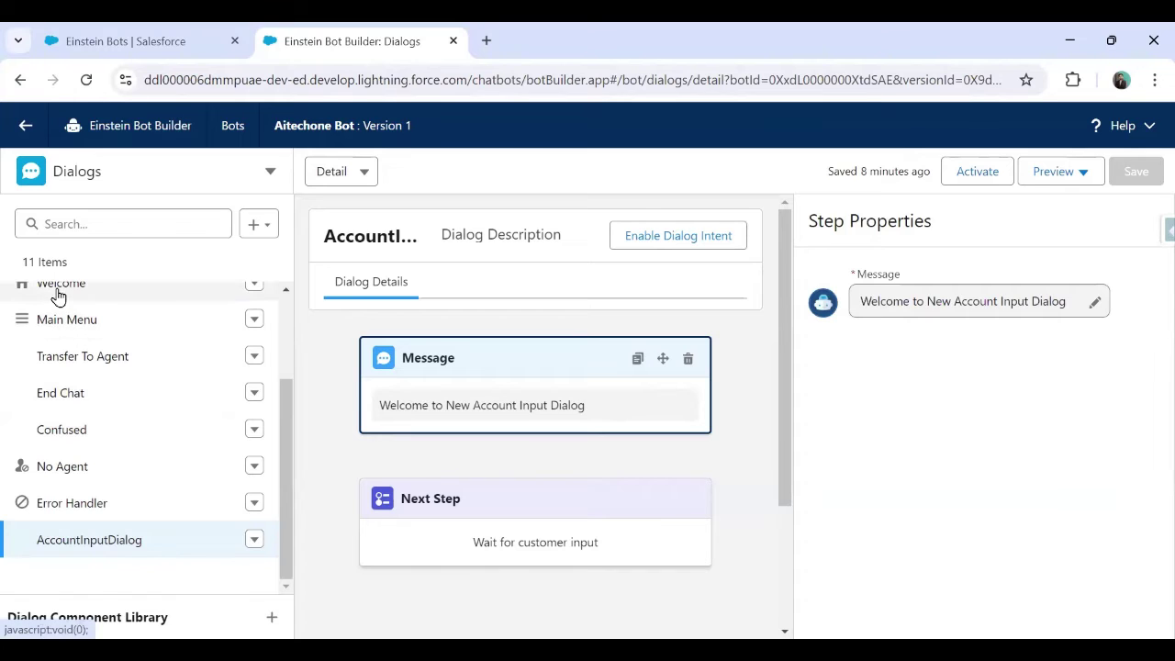
Open the Register New Account dialog and select its Next Step
{"action": "left_click", "coordinate": [57, 292]}
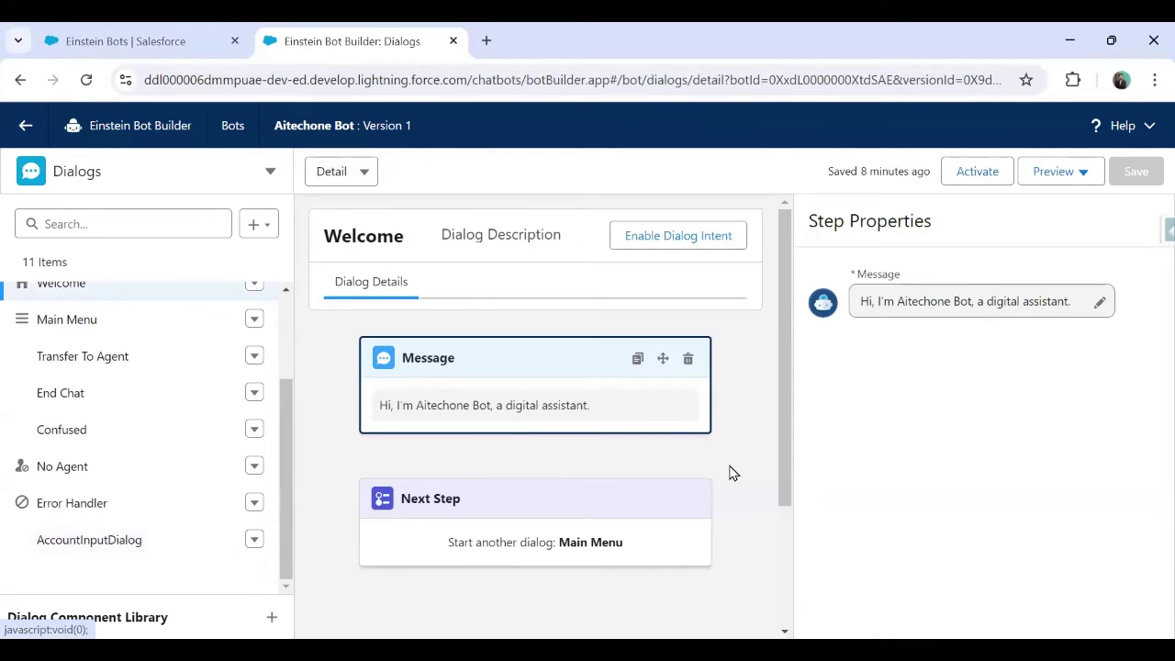
{"action": "scroll", "coordinate": [546, 381], "scroll_direction": "down", "scroll_amount": 2}
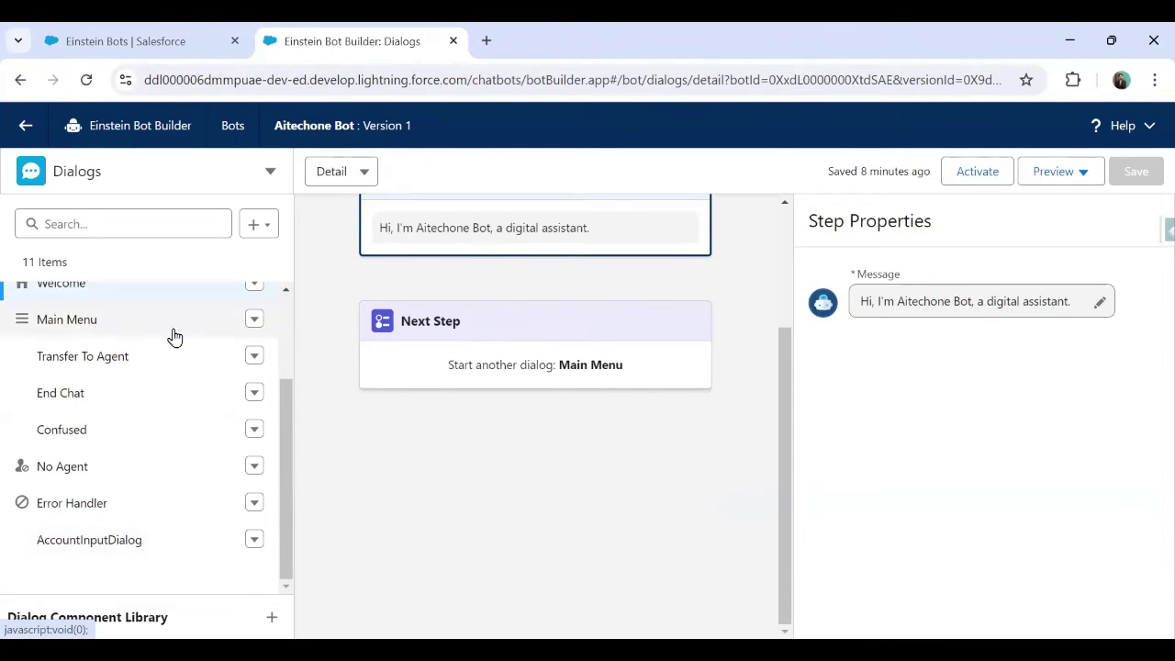
{"action": "left_click", "coordinate": [64, 328]}
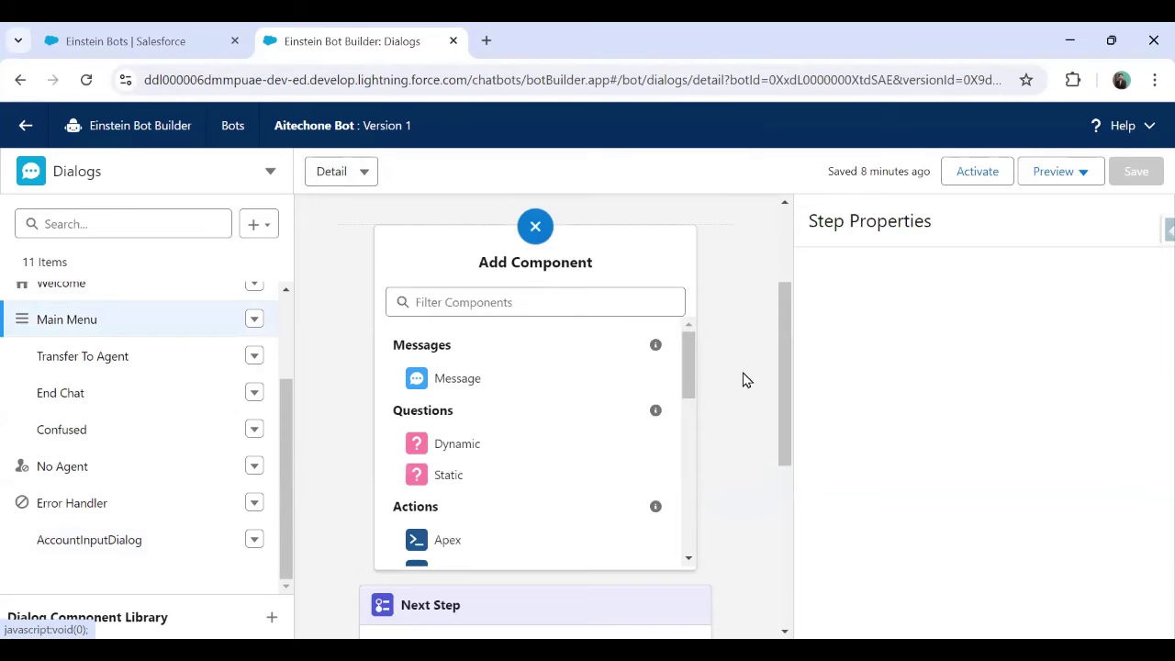
{"action": "scroll", "coordinate": [747, 377], "scroll_direction": "down", "scroll_amount": 1}
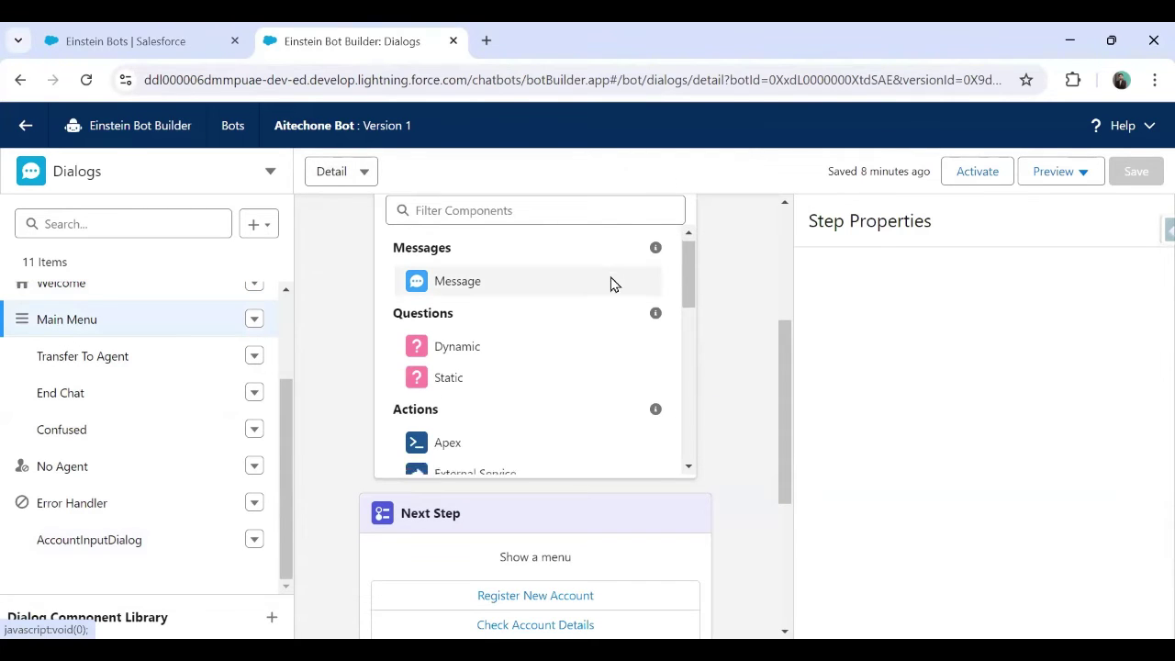
{"action": "scroll", "coordinate": [661, 367], "scroll_direction": "down", "scroll_amount": 3}
{"action": "scroll", "coordinate": [739, 378], "scroll_direction": "down", "scroll_amount": 3}
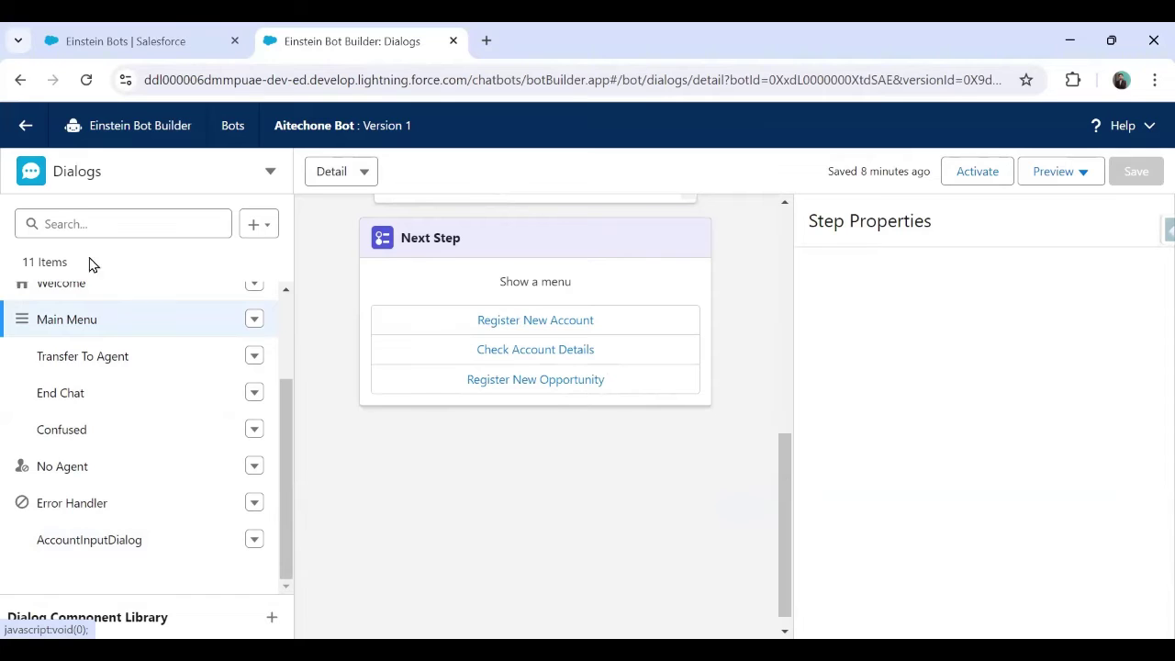
{"action": "scroll", "coordinate": [92, 303], "scroll_direction": "up", "scroll_amount": 2}
{"action": "scroll", "coordinate": [312, 441], "scroll_direction": "up", "scroll_amount": 4}
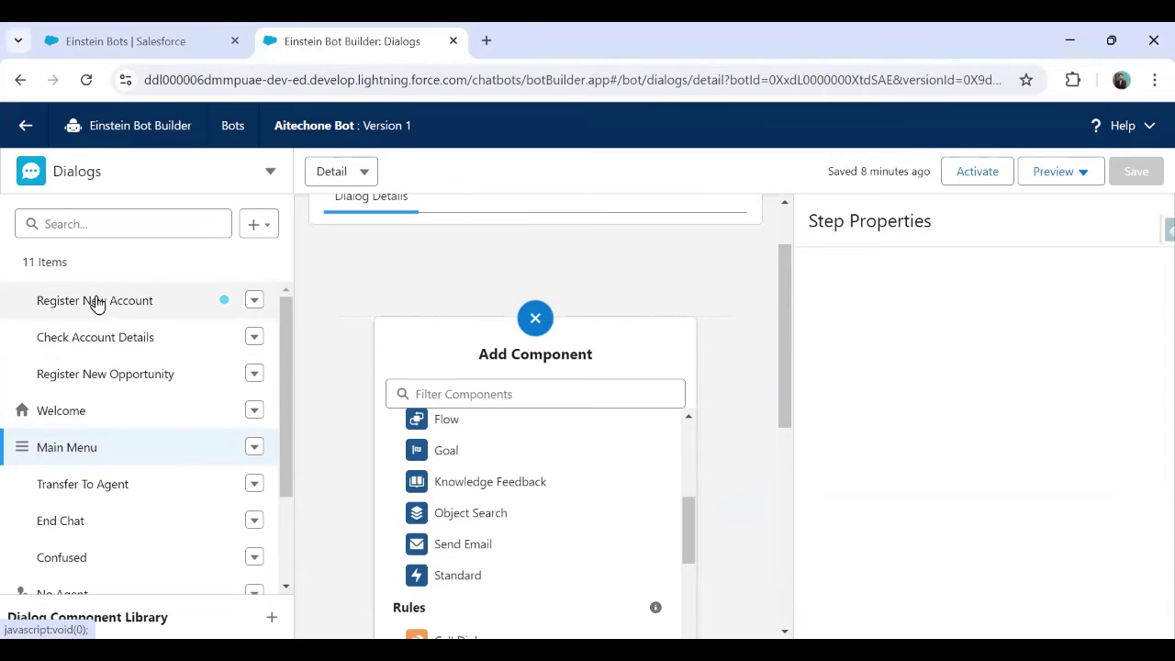
{"action": "left_click", "coordinate": [95, 301]}
{"action": "scroll", "coordinate": [650, 424], "scroll_direction": "down", "scroll_amount": 5}
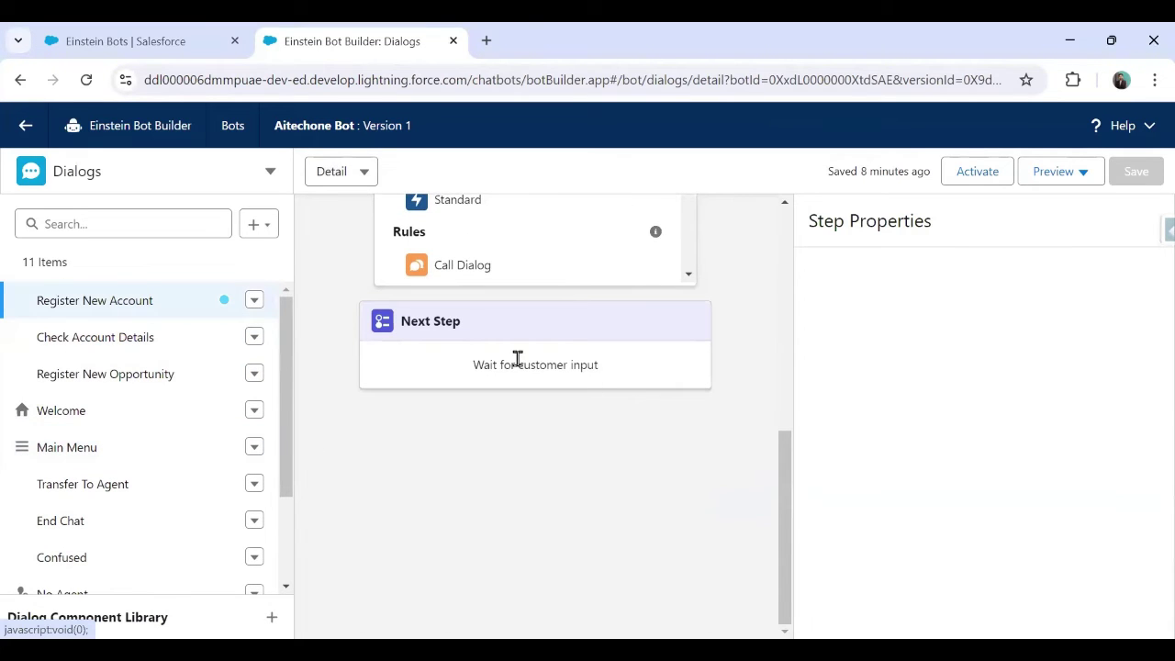
{"action": "left_click_drag", "start_coordinate": [453, 373], "coordinate": [617, 373]}
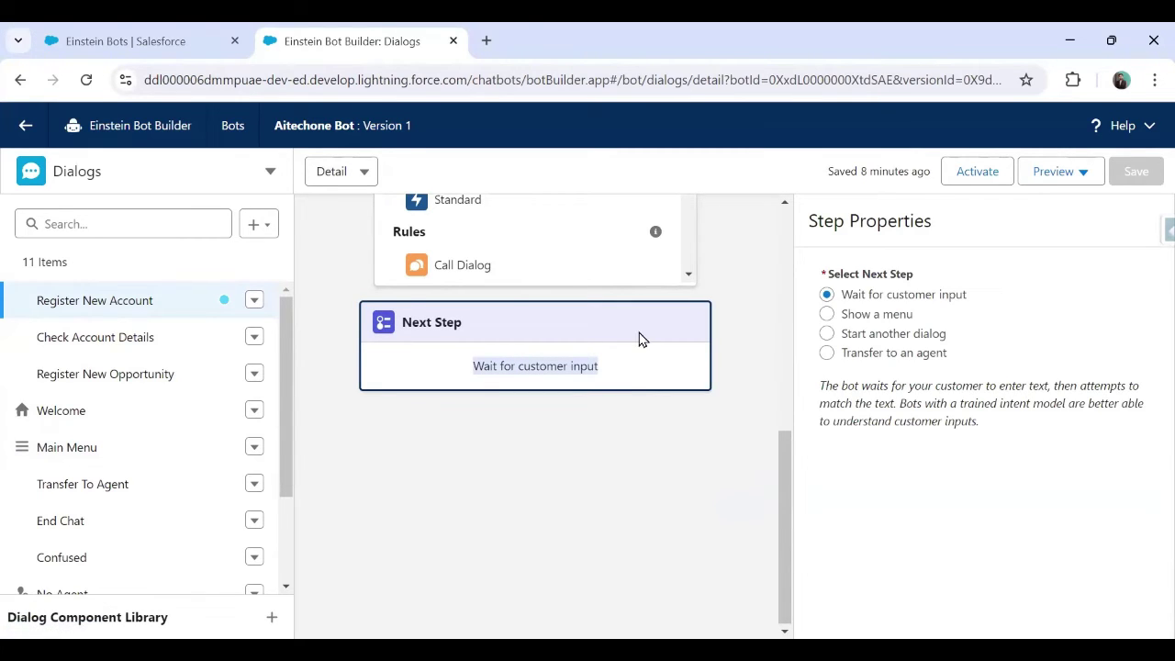
{"action": "scroll", "coordinate": [613, 460], "scroll_direction": "up", "scroll_amount": 2}
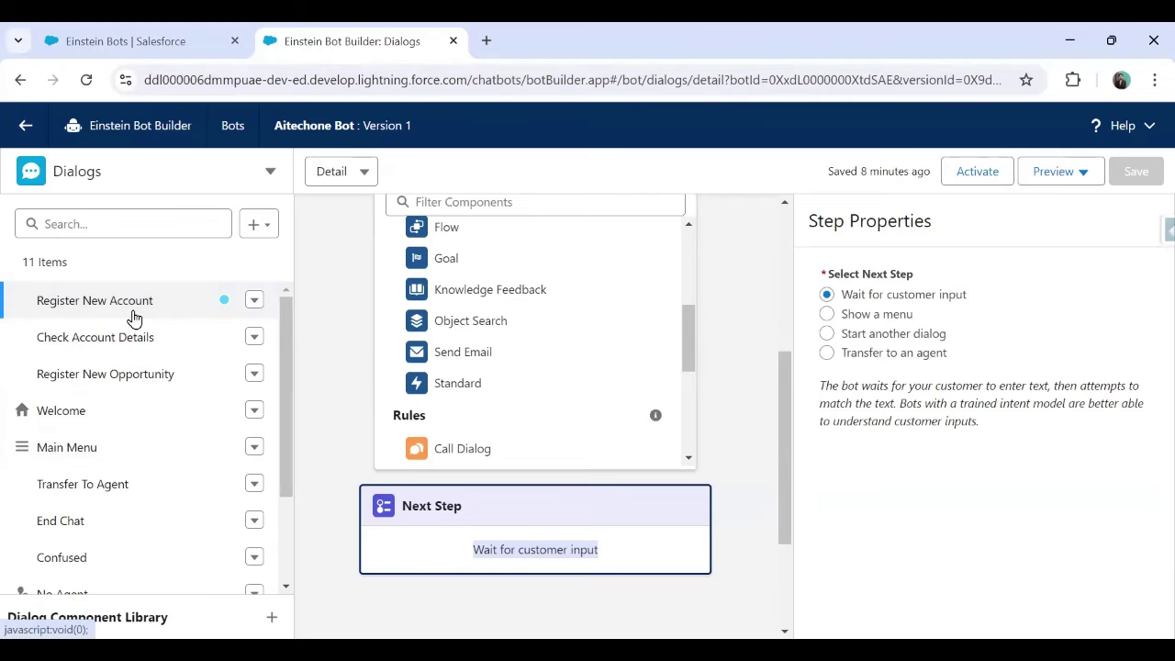
{"action": "scroll", "coordinate": [147, 478], "scroll_direction": "down", "scroll_amount": 3}
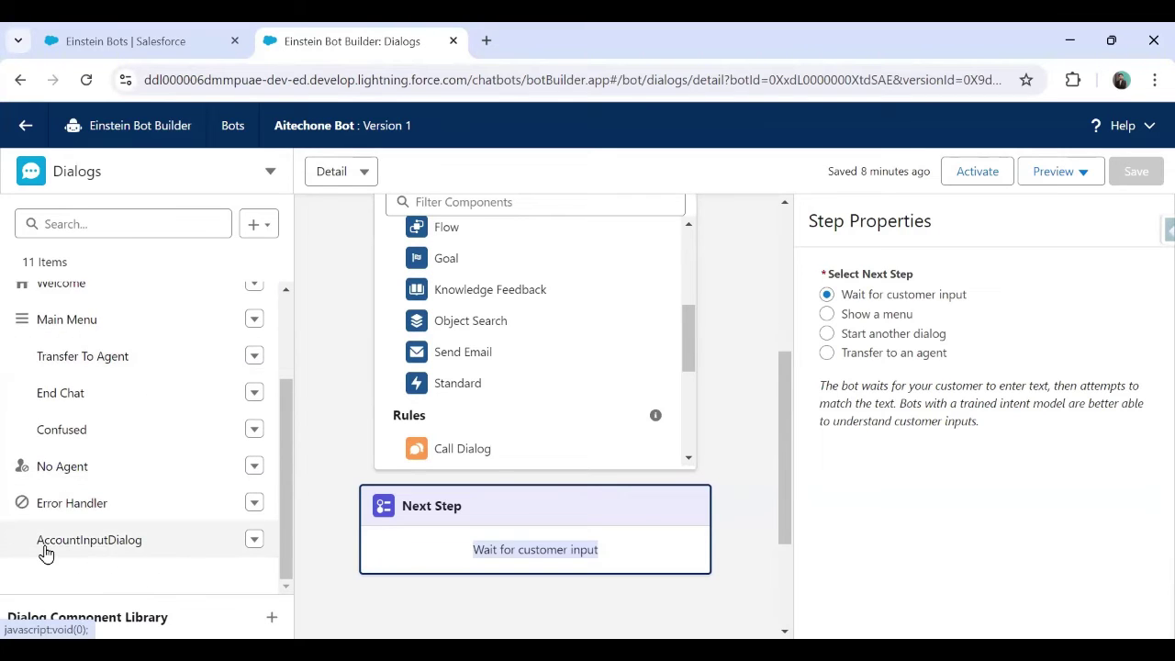
{"action": "left_click", "coordinate": [465, 516]}
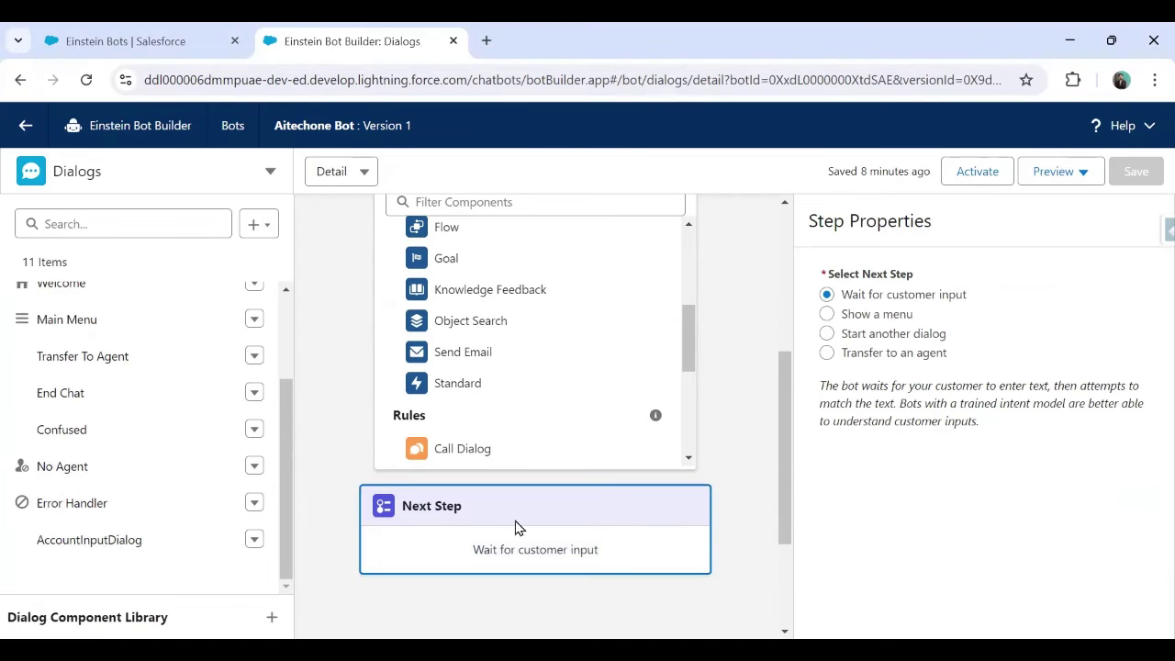
Make Next Step start the AccountInputDialog dialog and save
{"action": "left_click", "coordinate": [826, 335]}
{"action": "left_click", "coordinate": [877, 410]}
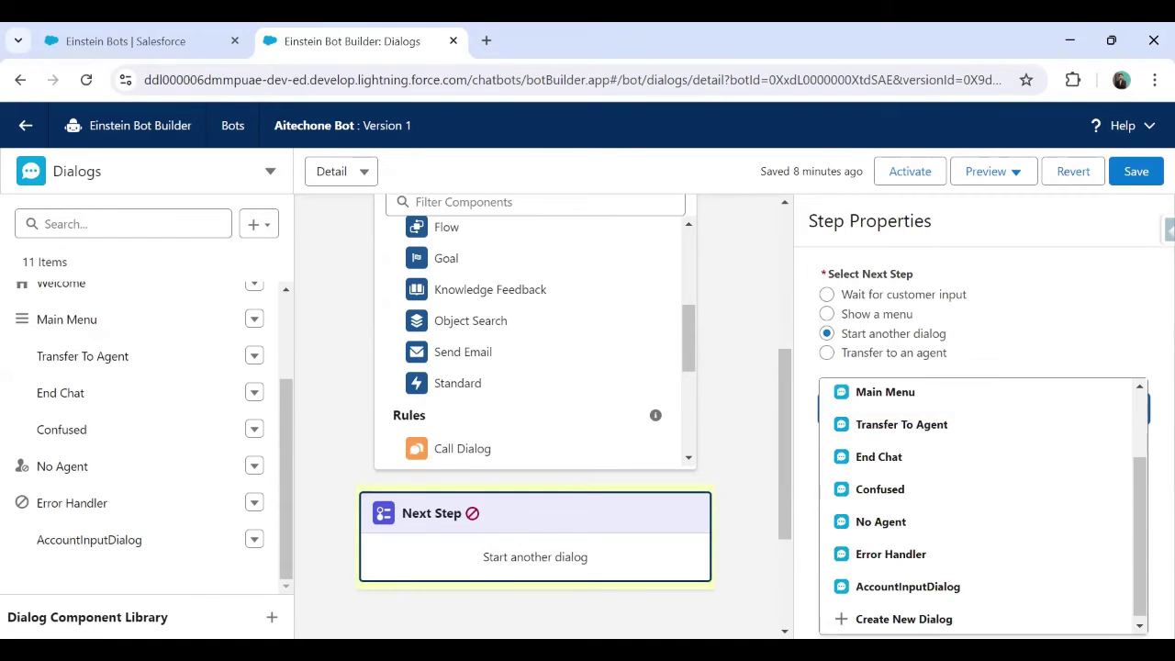
{"action": "left_click", "coordinate": [902, 588]}
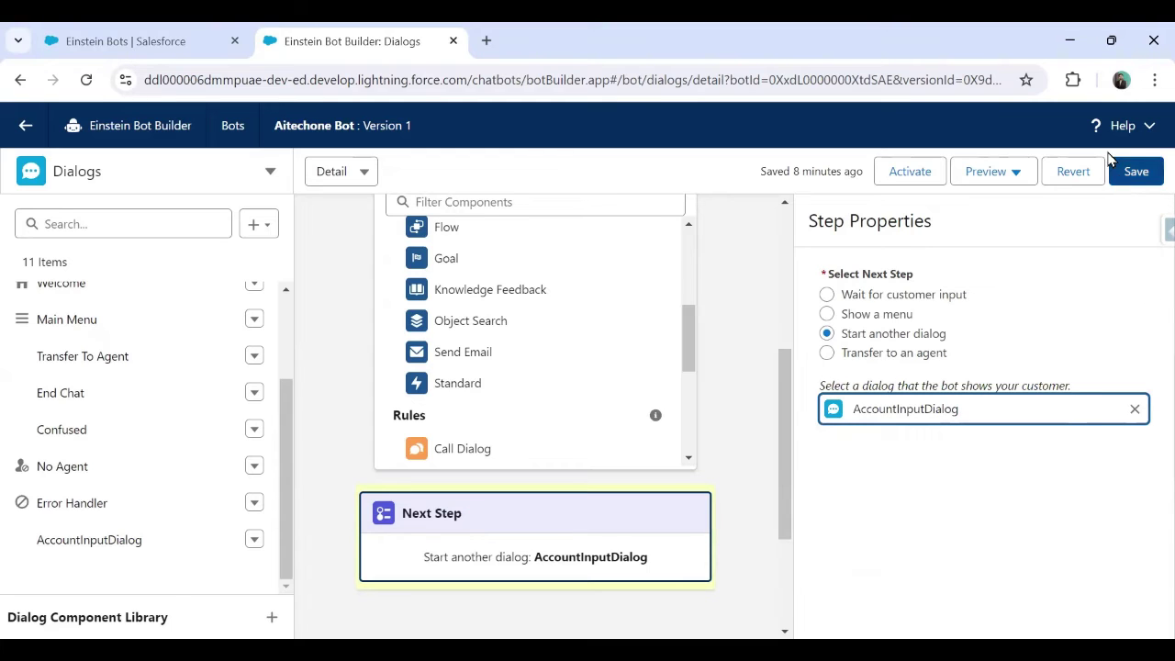
{"action": "left_click", "coordinate": [1135, 169]}
Activate the bot and greet it with 'Hello' in a Text Preview chat
{"action": "left_click", "coordinate": [969, 177]}
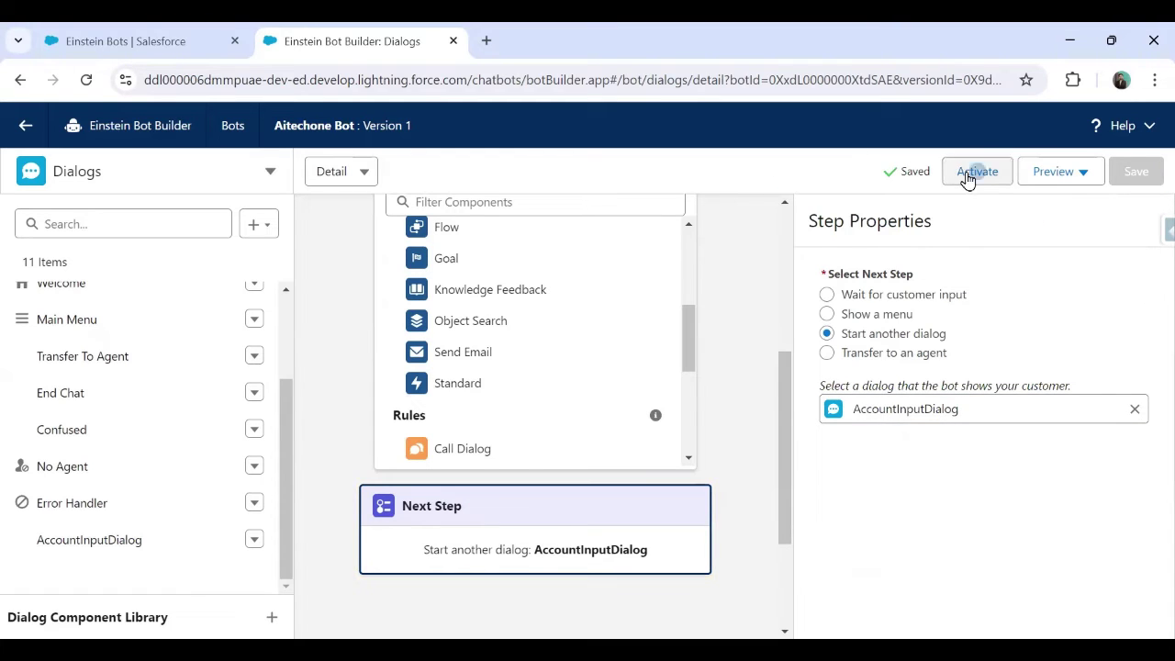
{"action": "left_click", "coordinate": [1060, 172]}
{"action": "left_click", "coordinate": [1021, 238]}
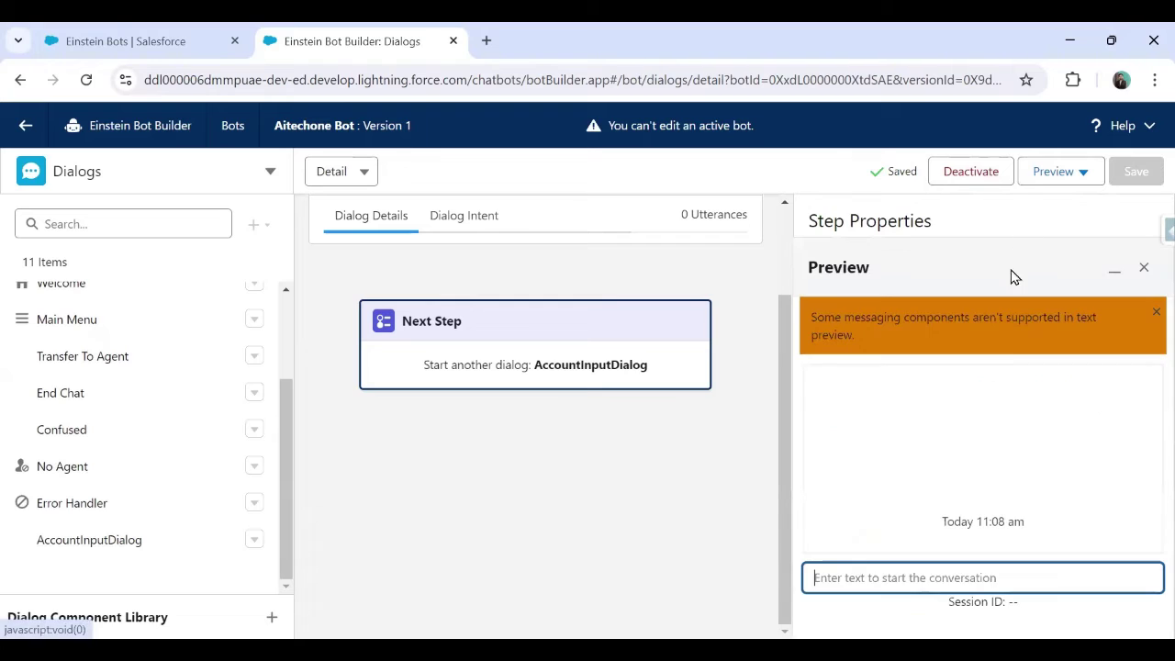
{"action": "type", "text": "Hello"}
{"action": "key", "text": "Return"}
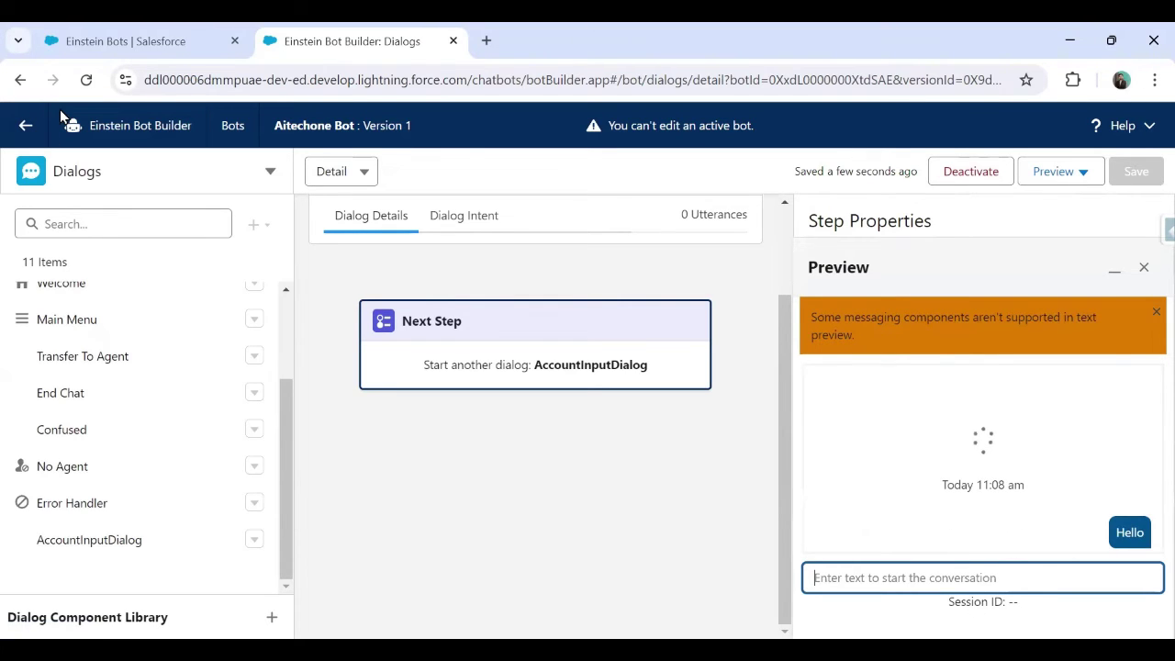
Send '1', verify the 'Welcome to New Account Input Dialog' reply, then deactivate the bot
{"action": "left_click", "coordinate": [965, 580]}
{"action": "type", "text": "1"}
{"action": "key", "text": "Return"}
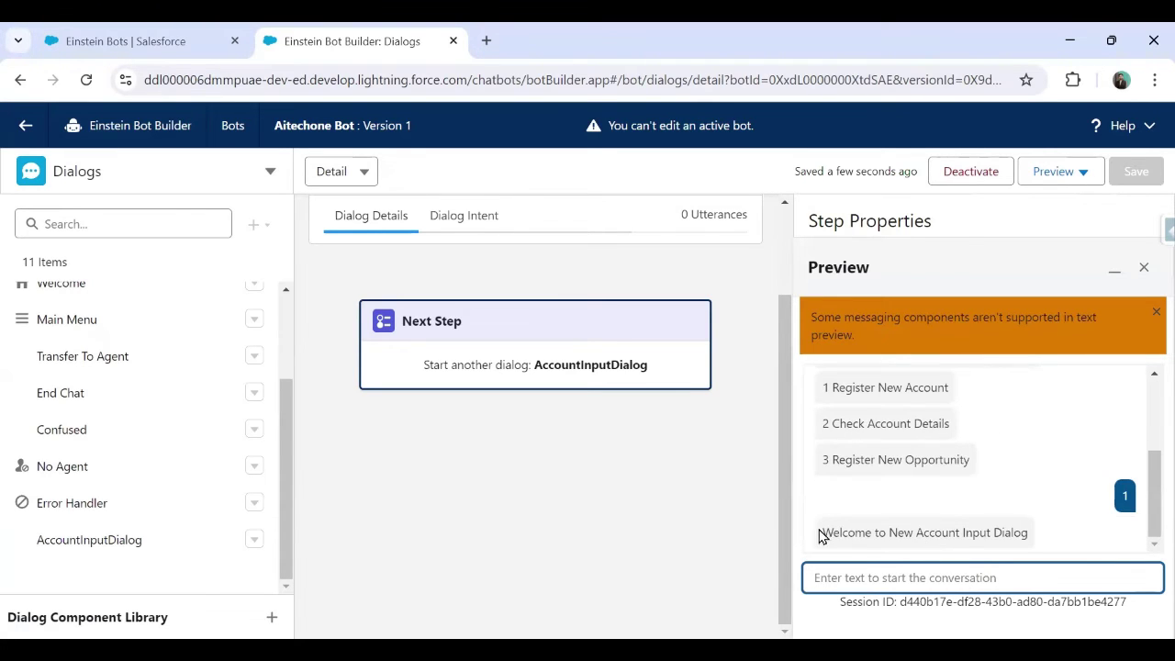
{"action": "left_click_drag", "start_coordinate": [829, 535], "coordinate": [1029, 542]}
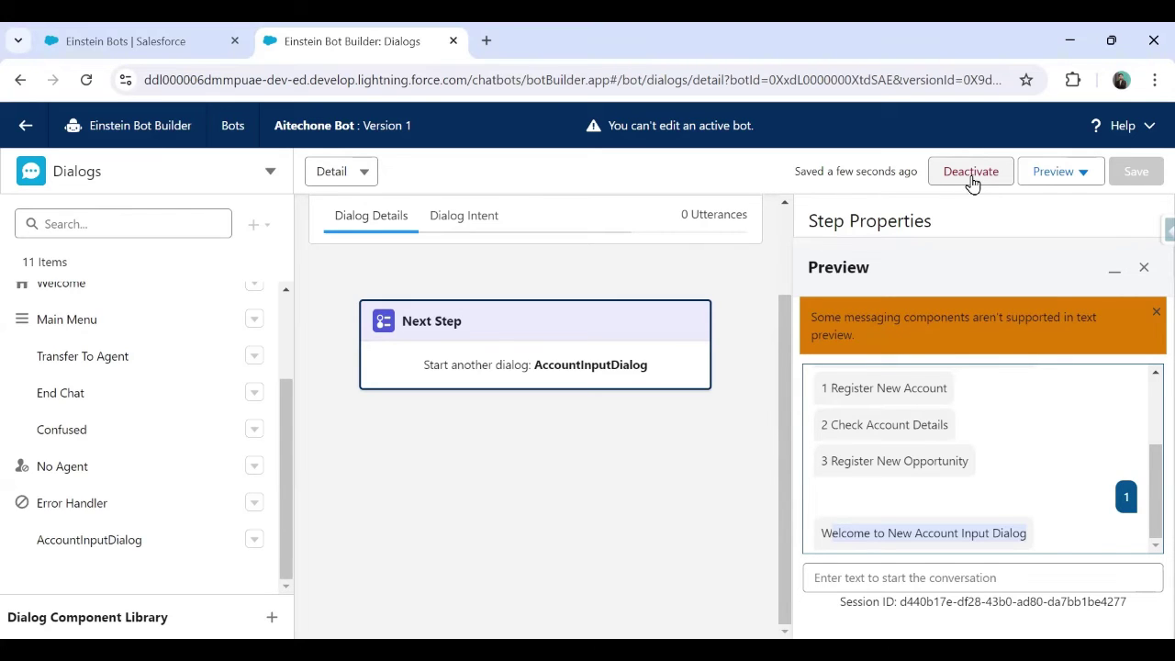
{"action": "left_click", "coordinate": [972, 175]}
{"action": "left_click", "coordinate": [843, 415]}
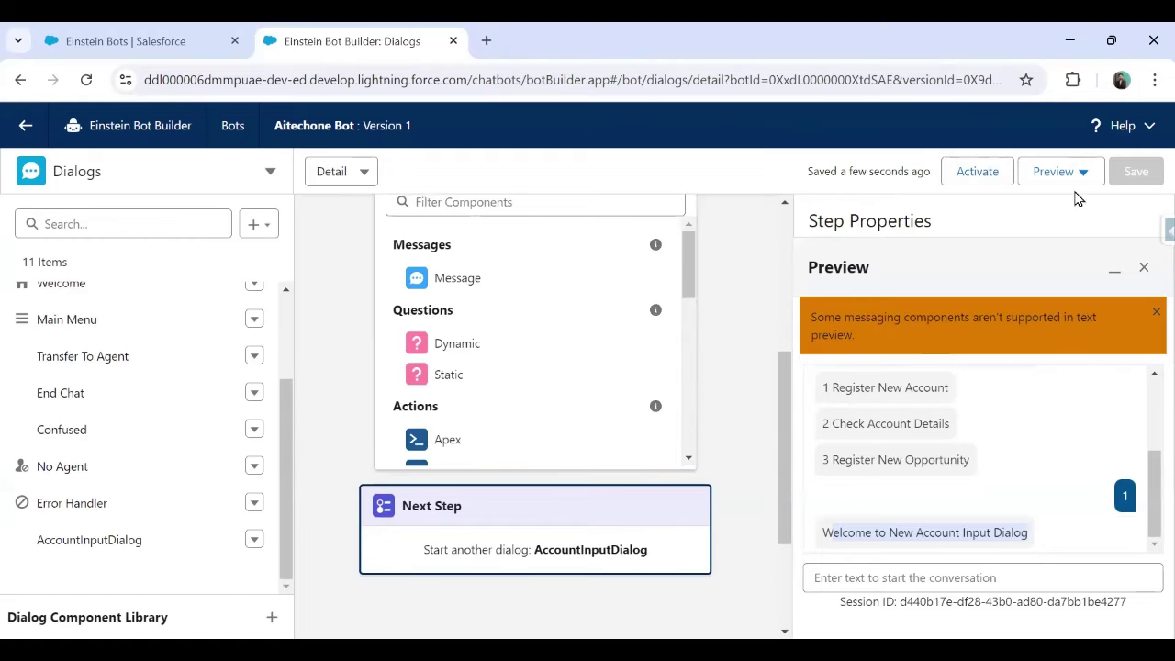
Close the preview and open AccountInputDialog, reviewing its welcome message and Next Step
{"action": "left_click", "coordinate": [1155, 312]}
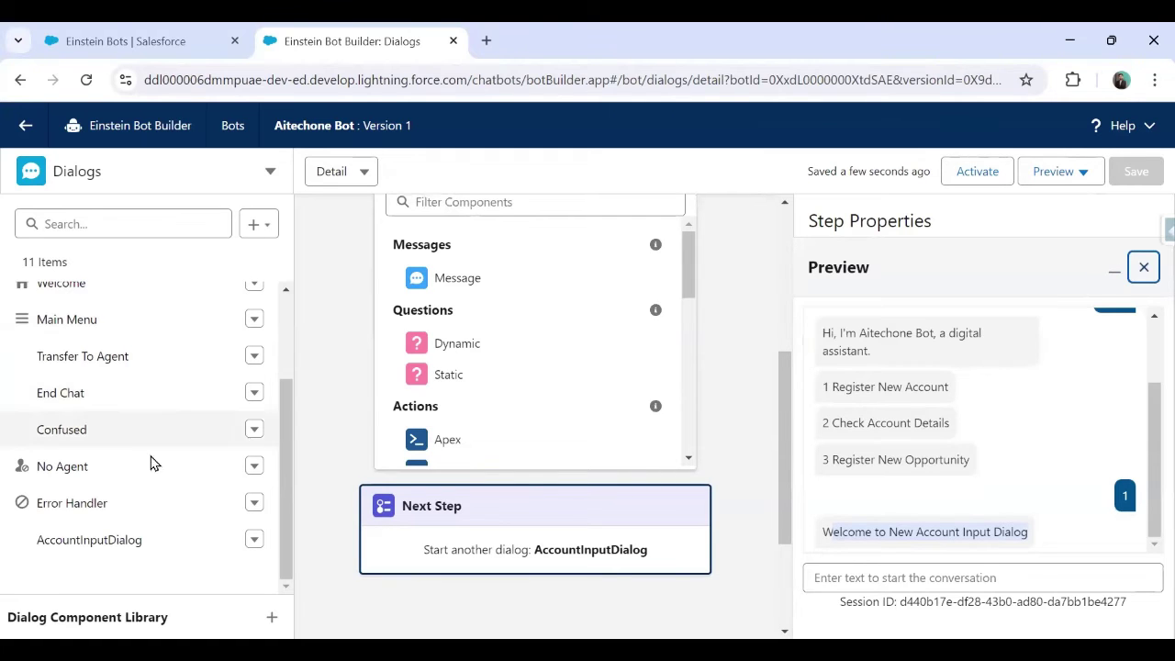
{"action": "left_click", "coordinate": [103, 546]}
{"action": "left_click", "coordinate": [102, 542]}
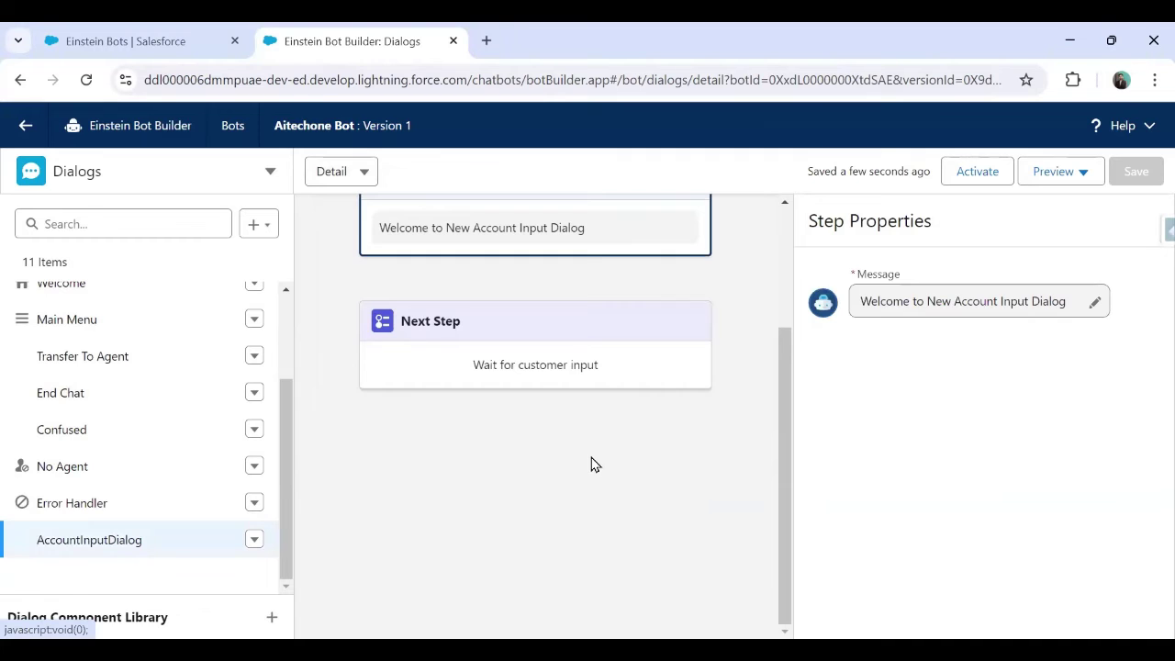
{"action": "scroll", "coordinate": [591, 463], "scroll_direction": "up", "scroll_amount": 2}
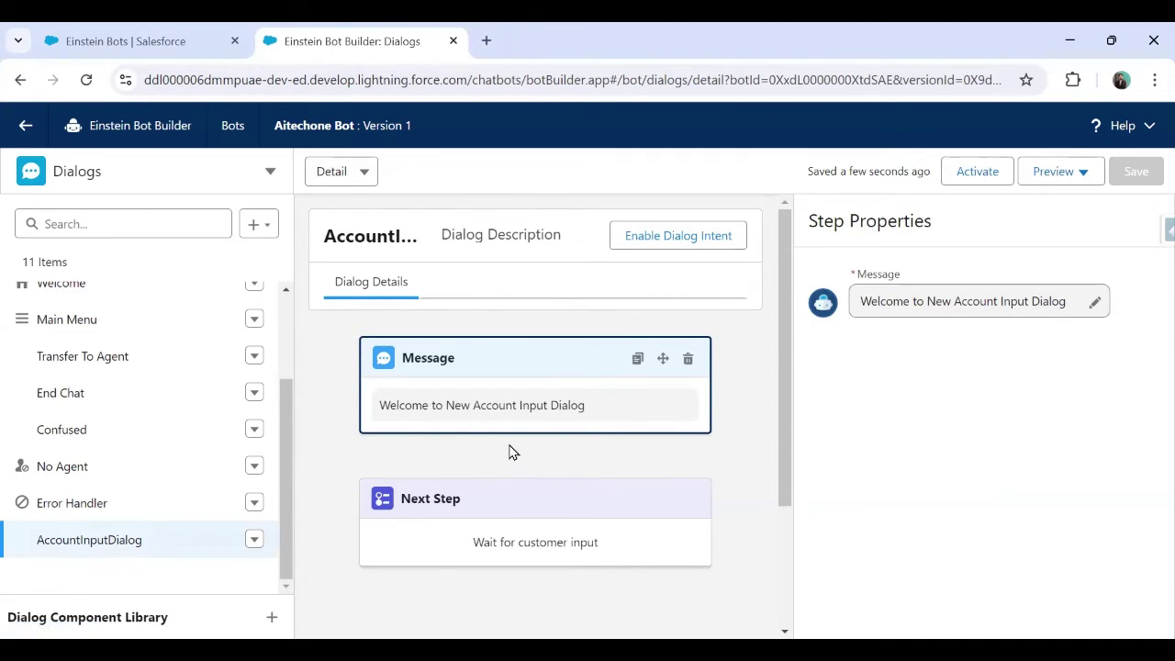
{"action": "left_click", "coordinate": [517, 502]}
{"action": "left_click", "coordinate": [544, 358]}
{"action": "left_click", "coordinate": [528, 505]}
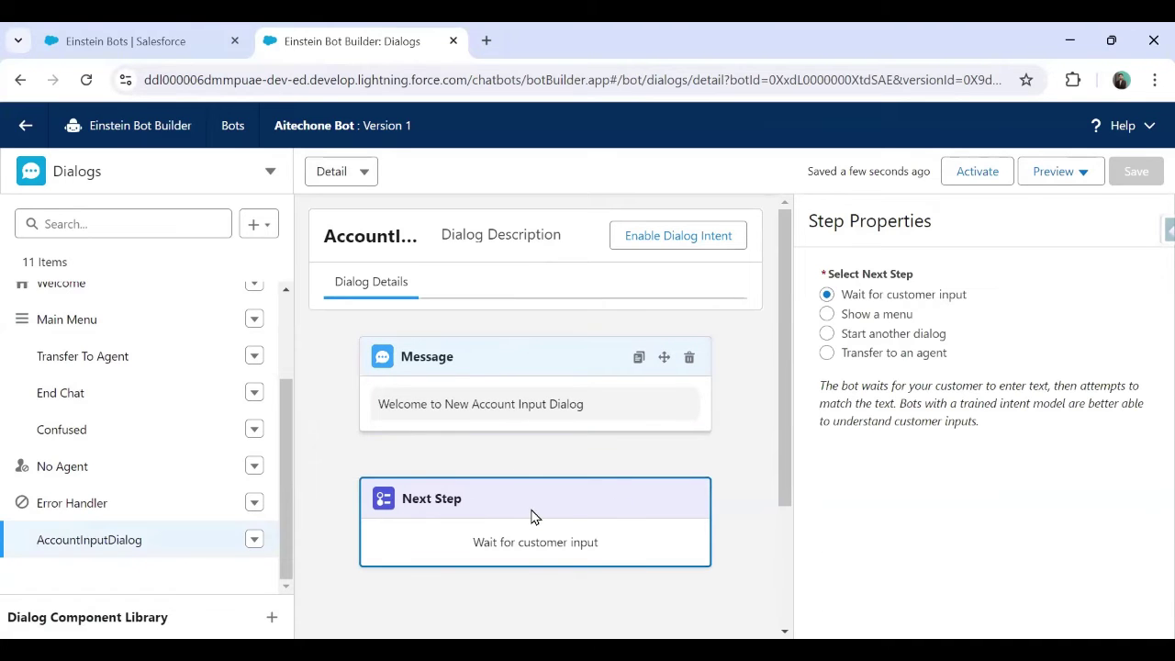
{"action": "left_click", "coordinate": [512, 365]}
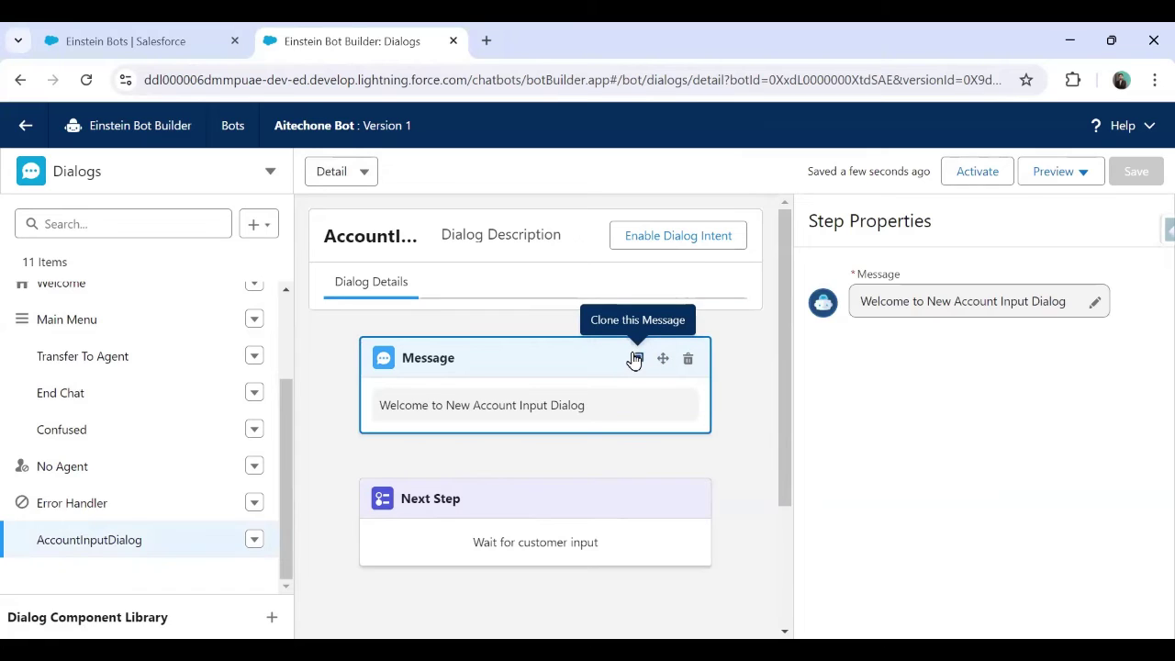
{"action": "left_click", "coordinate": [512, 404]}
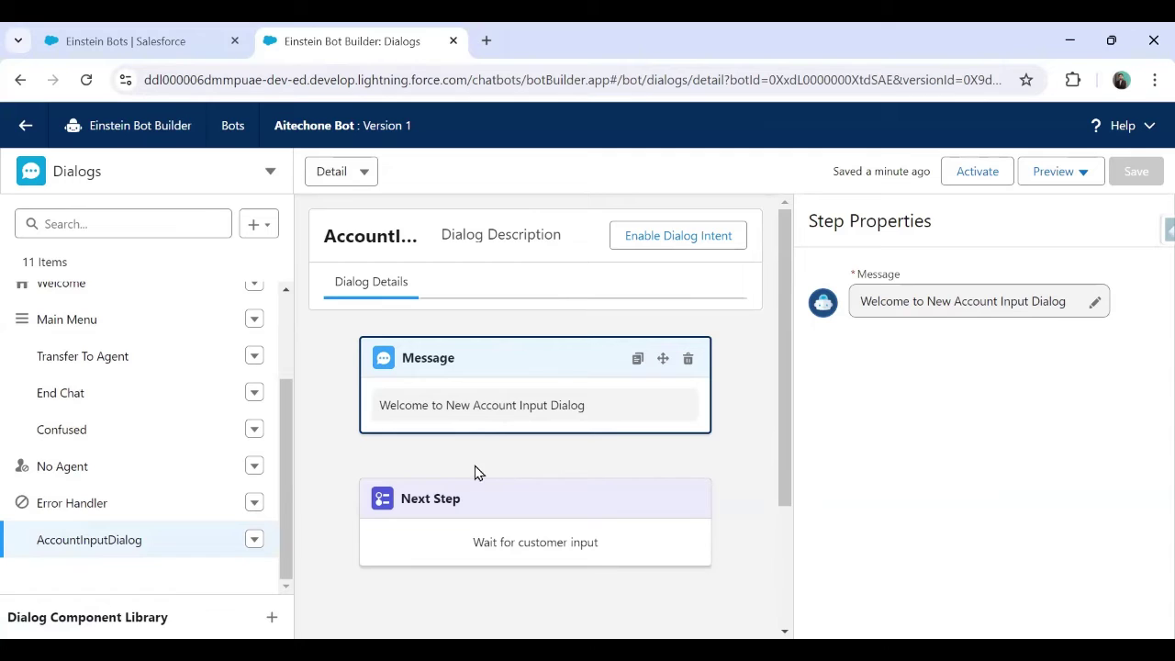
Open the Add Component picker between the welcome message and Next Step
{"action": "mouse_move", "coordinate": [472, 447]}
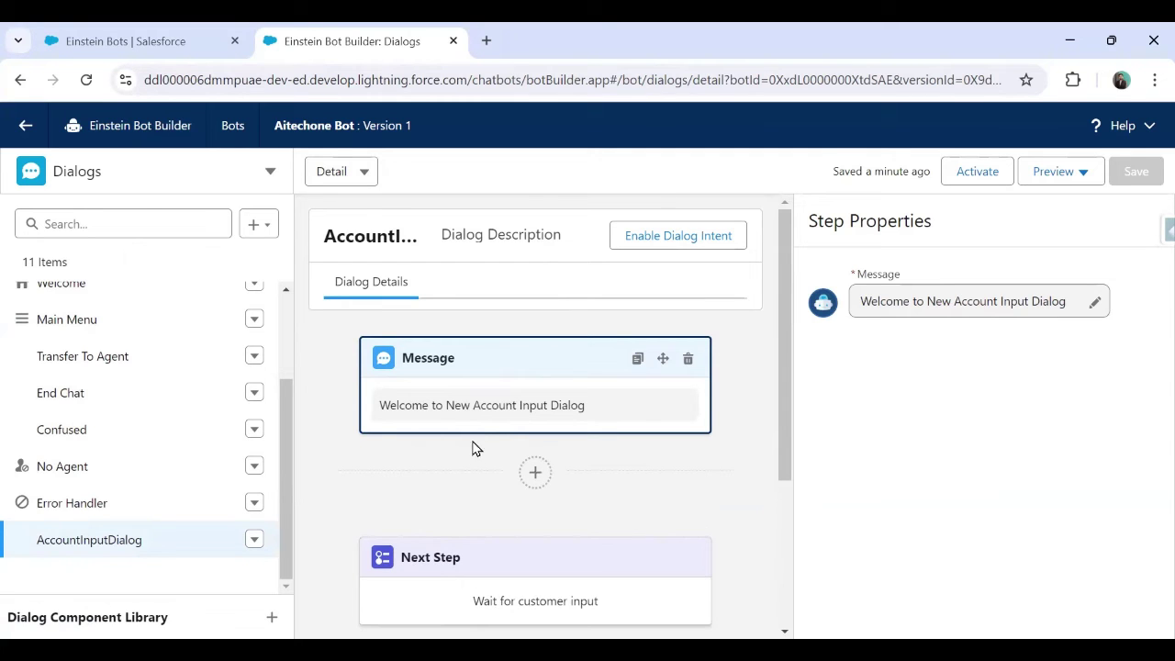
{"action": "left_click", "coordinate": [537, 475]}
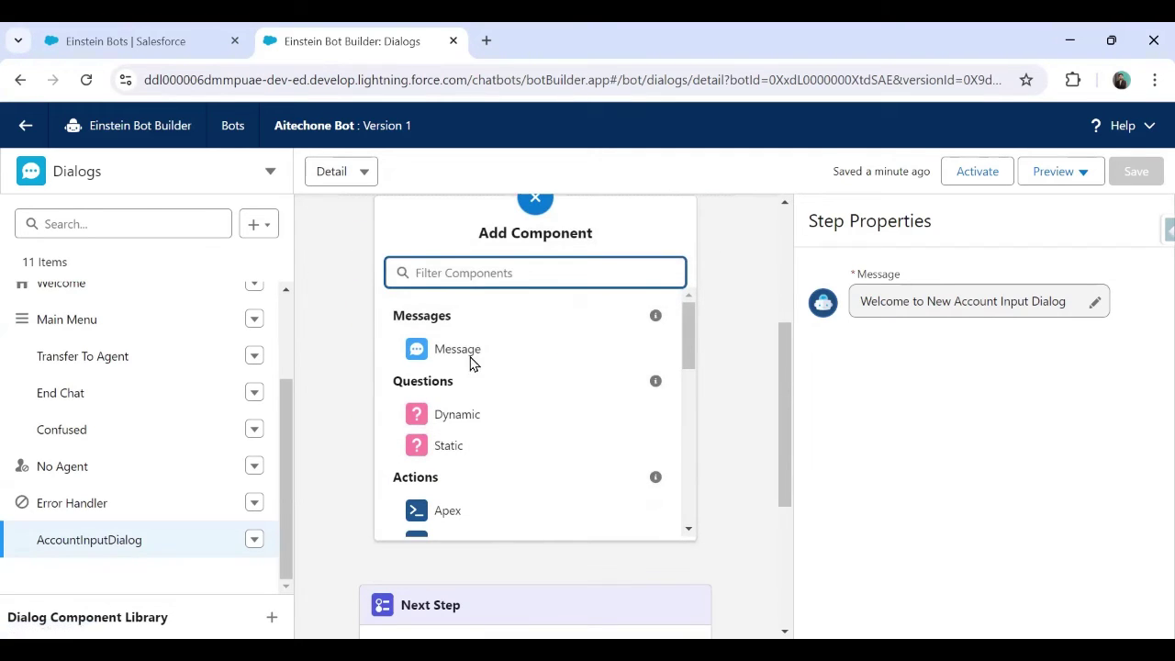
{"action": "scroll", "coordinate": [506, 376], "scroll_direction": "up", "scroll_amount": 2}
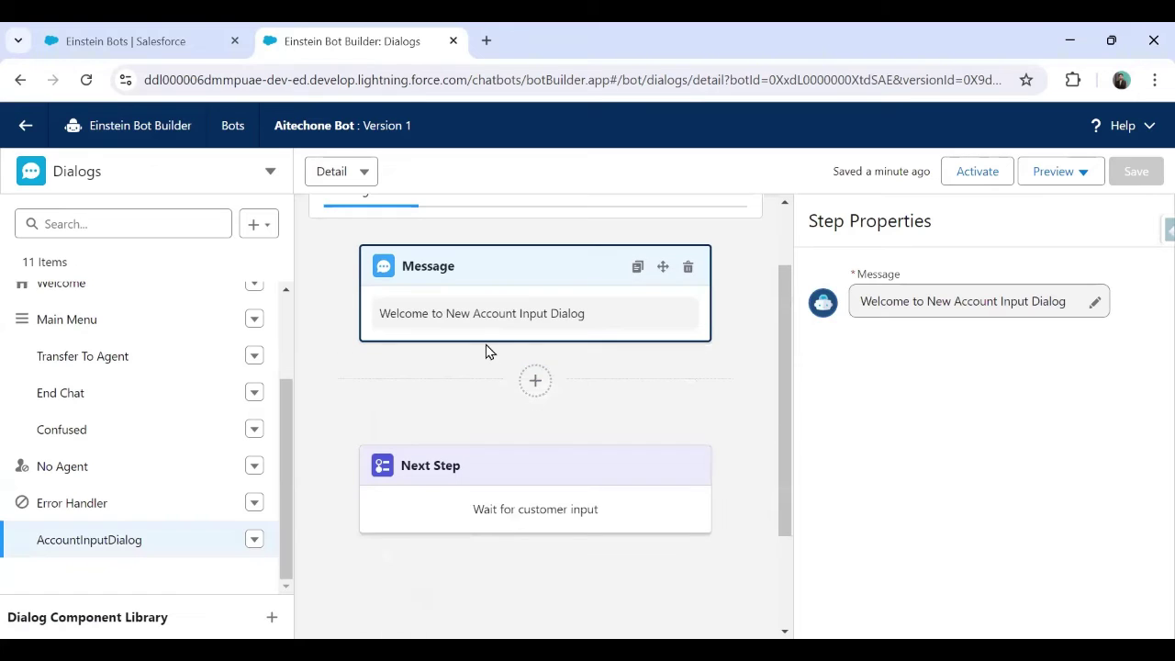
{"action": "mouse_move", "coordinate": [493, 364]}
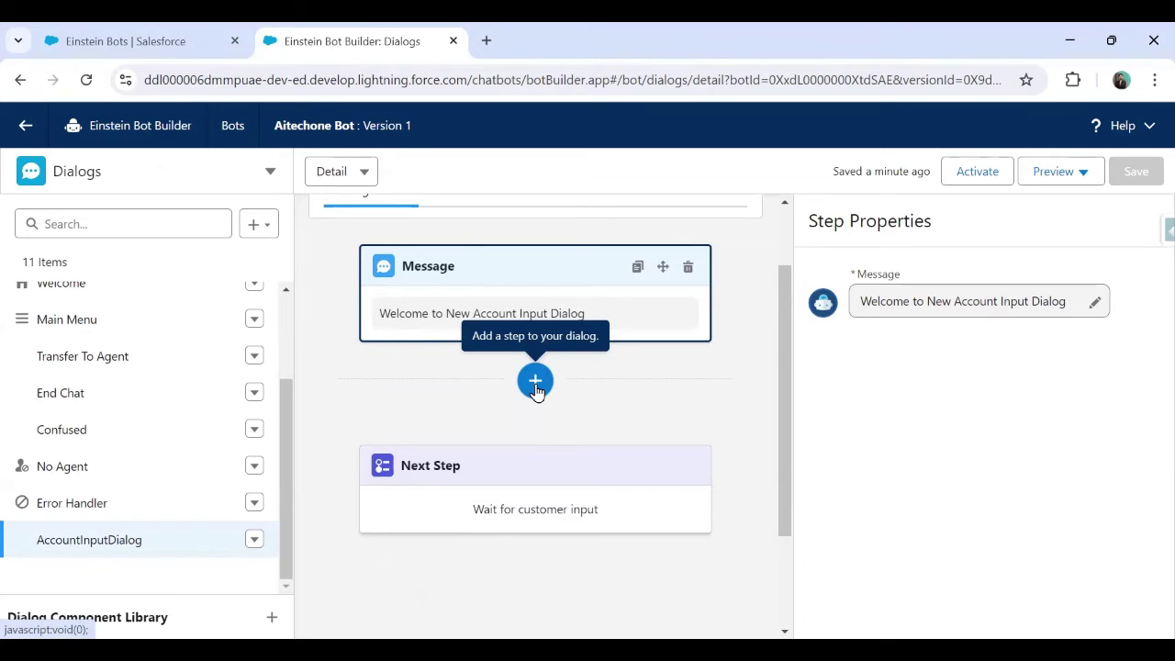
{"action": "left_click", "coordinate": [537, 387]}
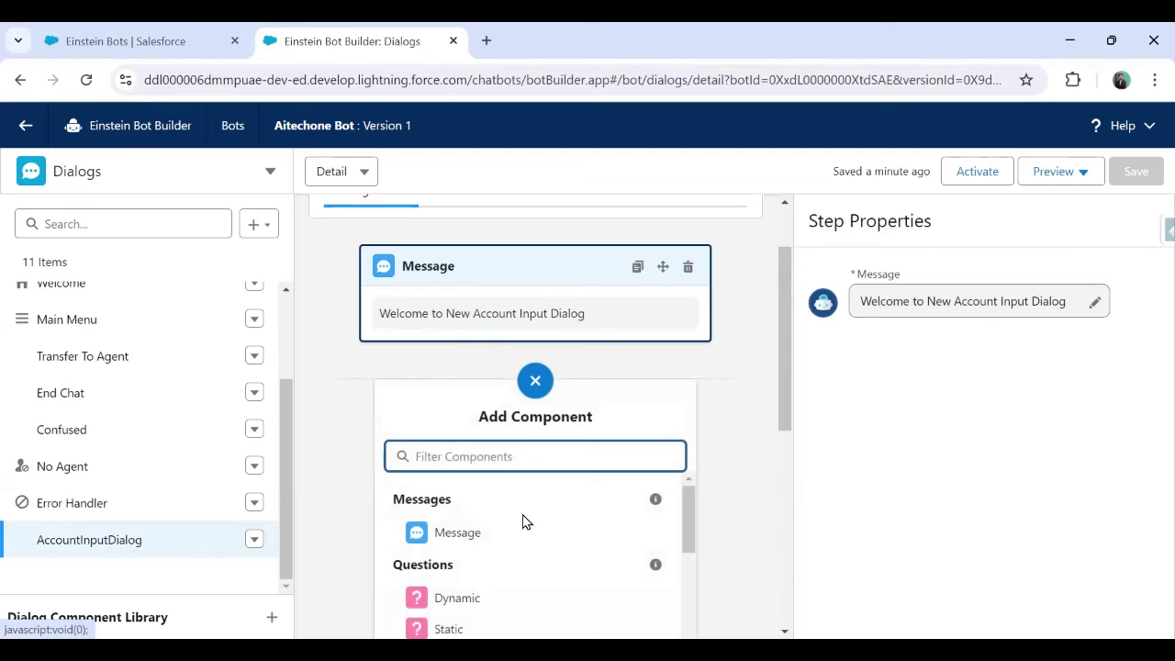
{"action": "scroll", "coordinate": [522, 520], "scroll_direction": "down", "scroll_amount": 3}
{"action": "scroll", "coordinate": [523, 520], "scroll_direction": "up", "scroll_amount": 3}
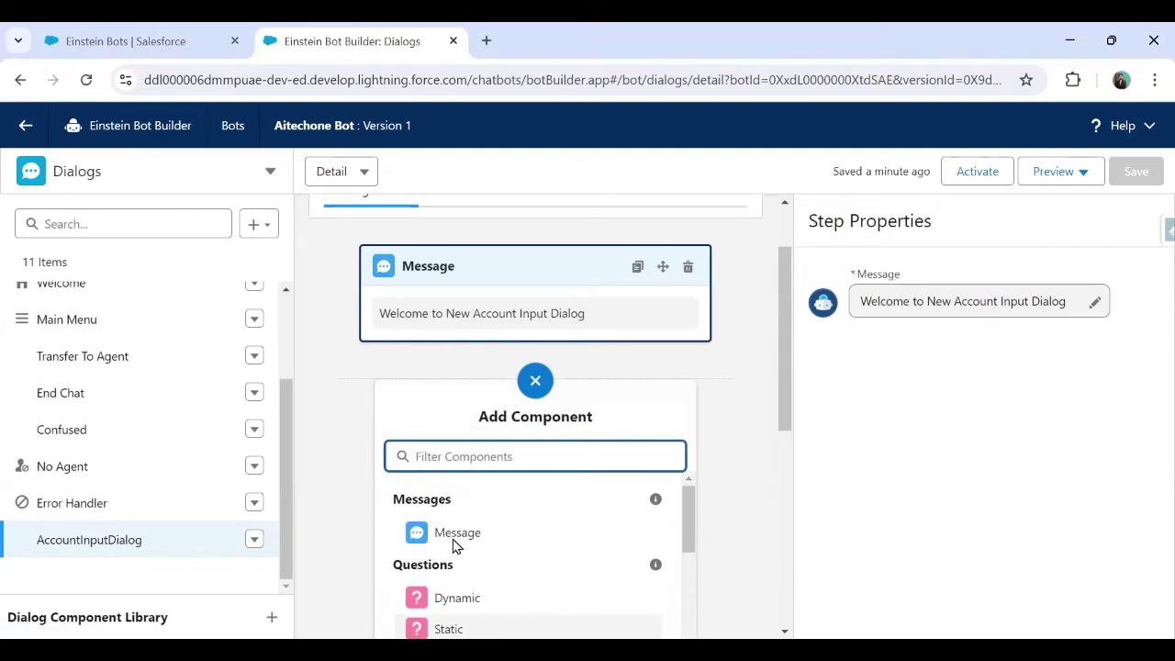
Insert a Static question step with the text 'Enter Account Name'
{"action": "scroll", "coordinate": [468, 539], "scroll_direction": "down", "scroll_amount": 1}
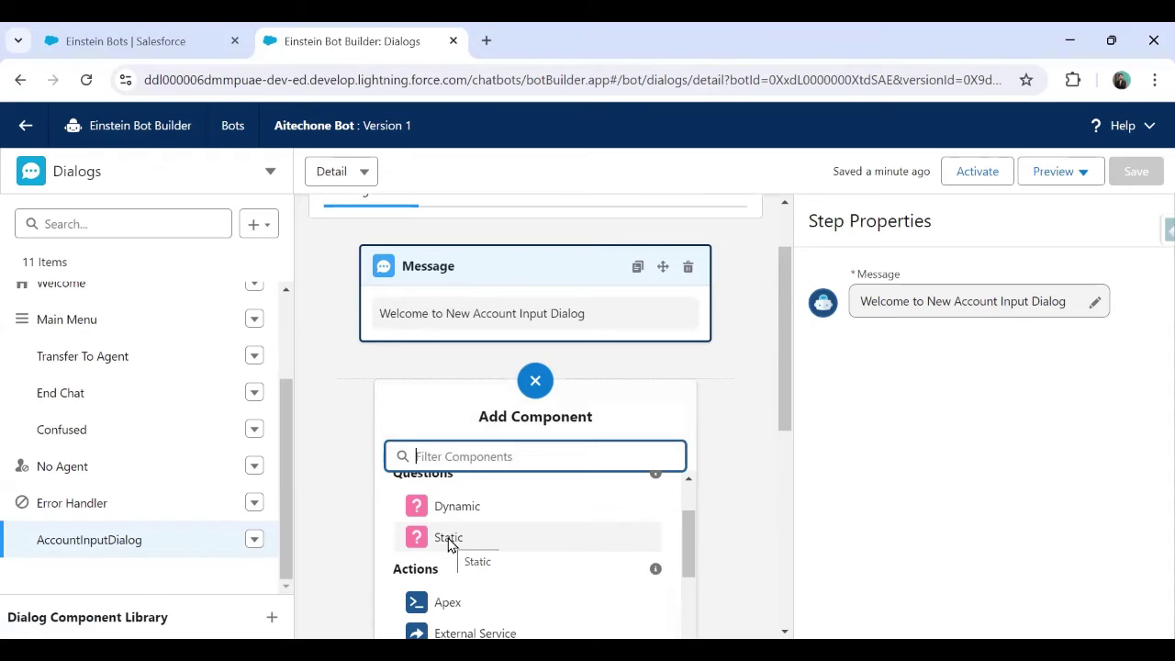
{"action": "left_click", "coordinate": [449, 539]}
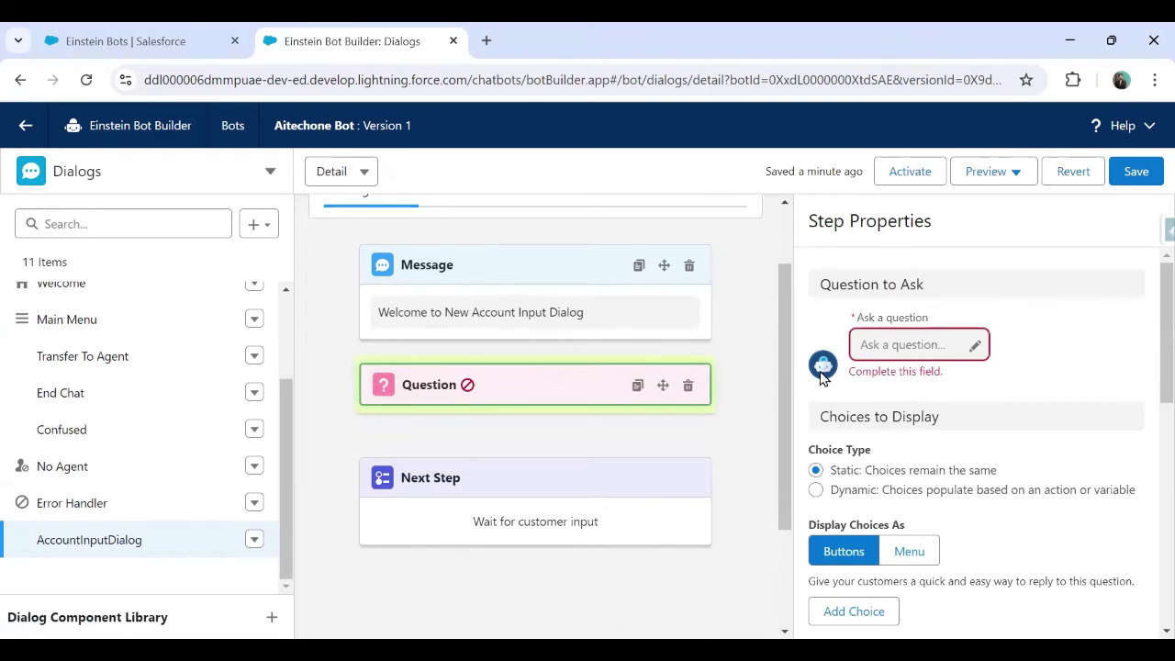
{"action": "left_click", "coordinate": [893, 345]}
{"action": "type", "text": "En"}
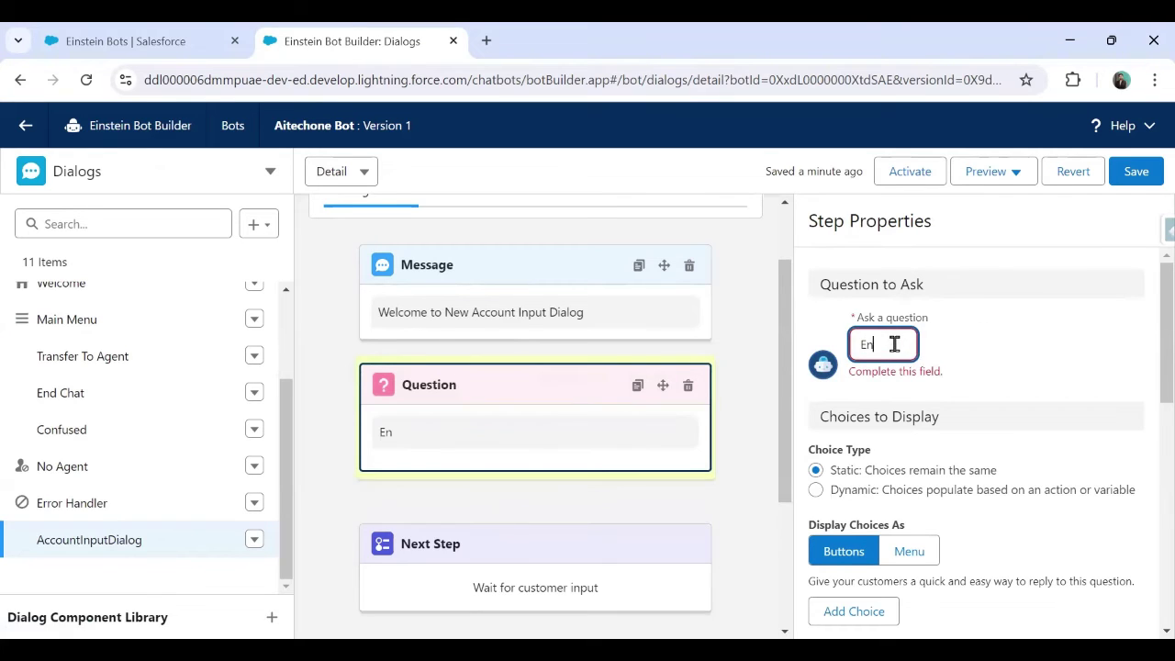
{"action": "type", "text": "ter Account Name"}
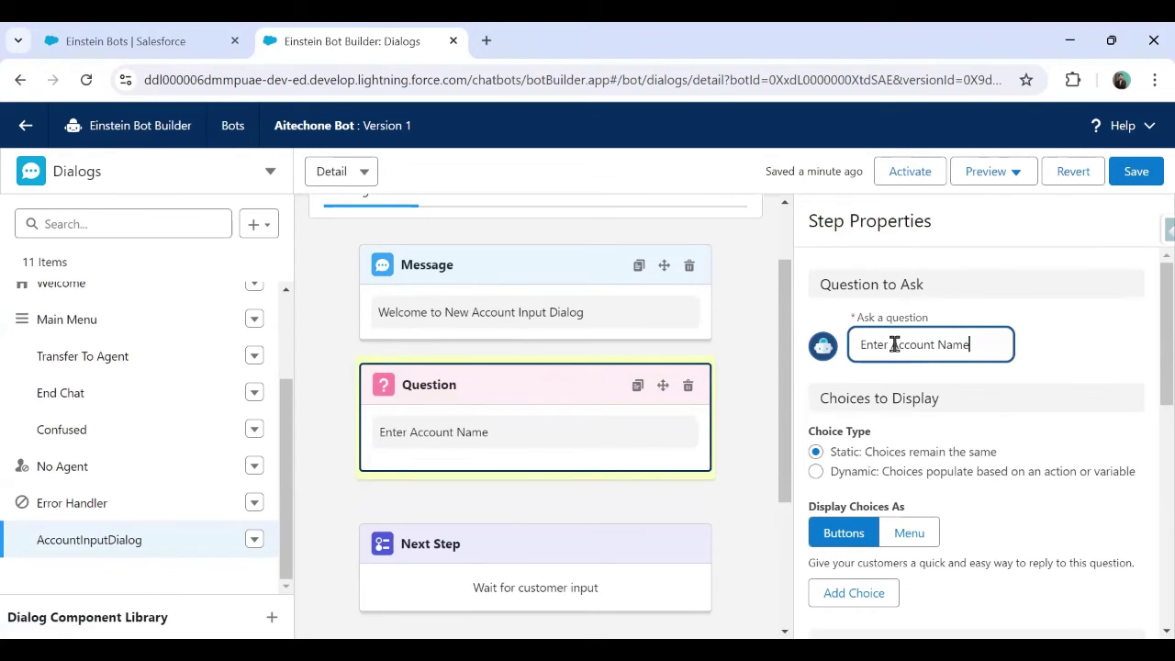
{"action": "key", "text": "Tab"}
{"action": "scroll", "coordinate": [915, 392], "scroll_direction": "down", "scroll_amount": 1}
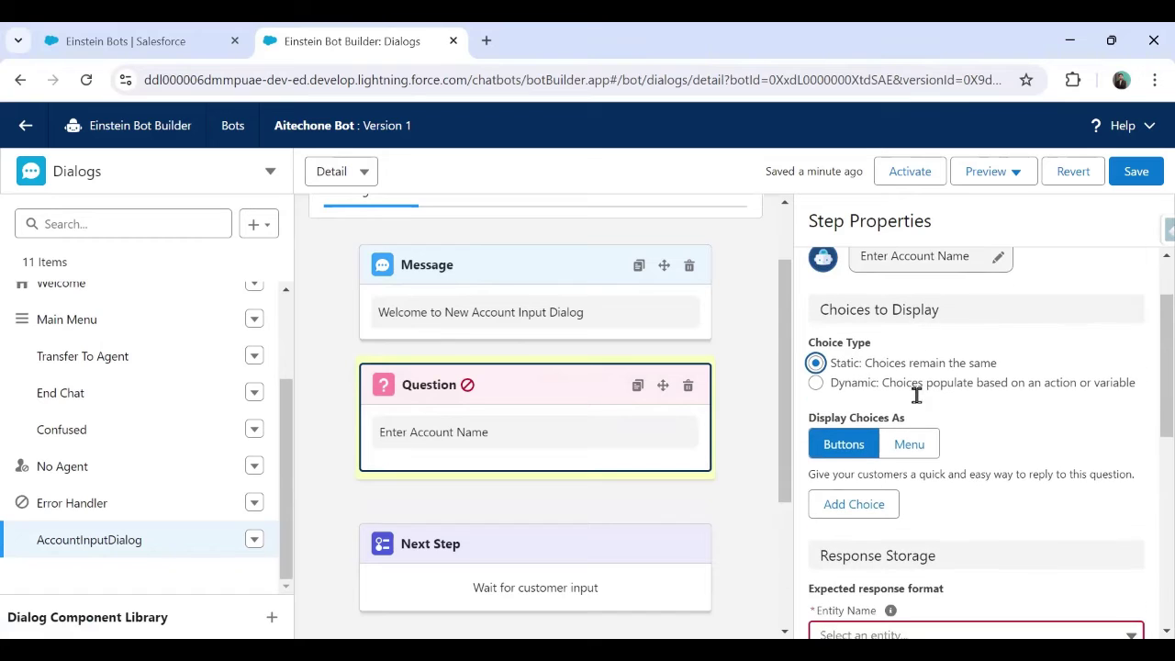
{"action": "scroll", "coordinate": [918, 372], "scroll_direction": "down", "scroll_amount": 1}
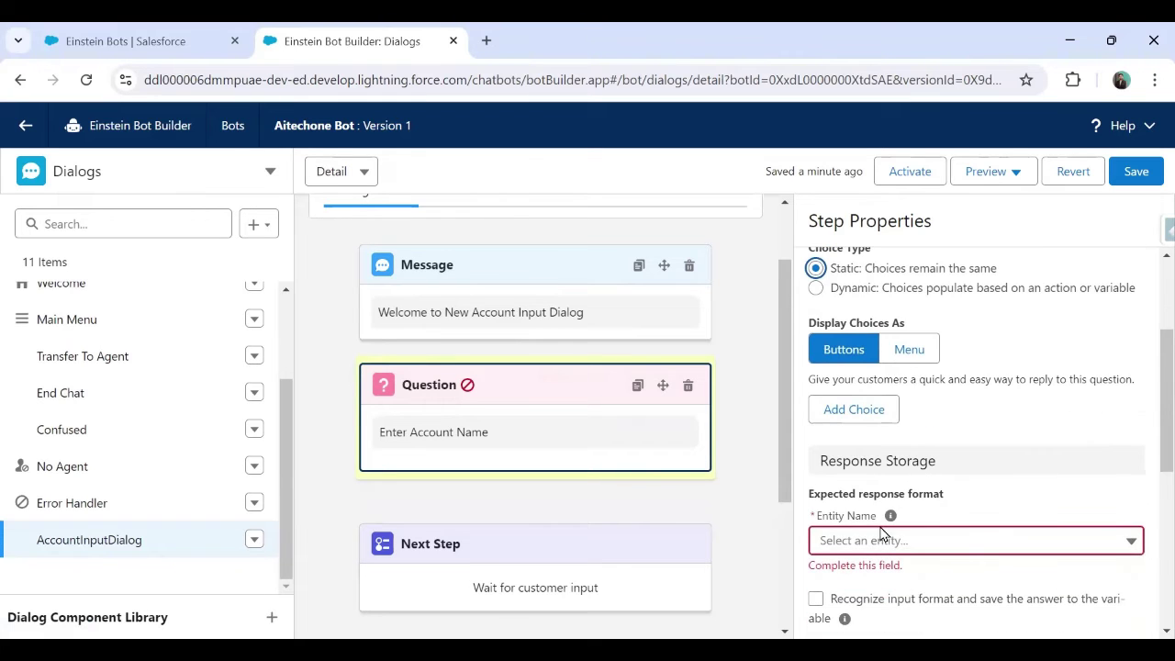
{"action": "scroll", "coordinate": [918, 469], "scroll_direction": "down", "scroll_amount": 2}
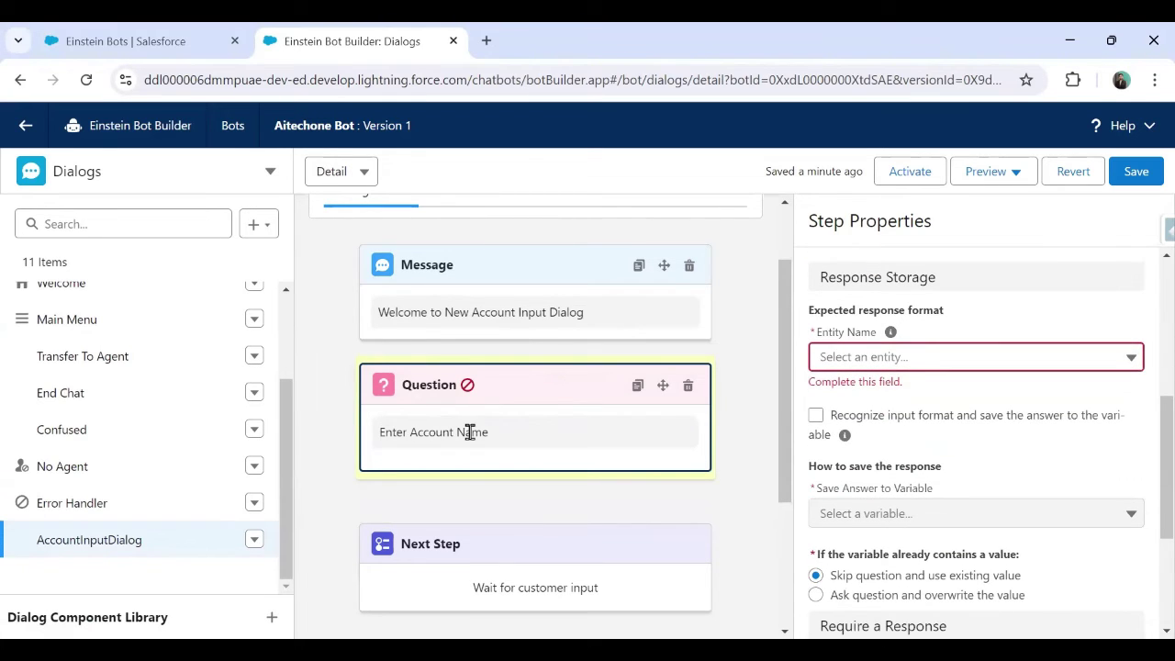
{"action": "mouse_move", "coordinate": [887, 336]}
Set the question's entity to [System] Text, backing out of creating a new variable
{"action": "left_click", "coordinate": [902, 356]}
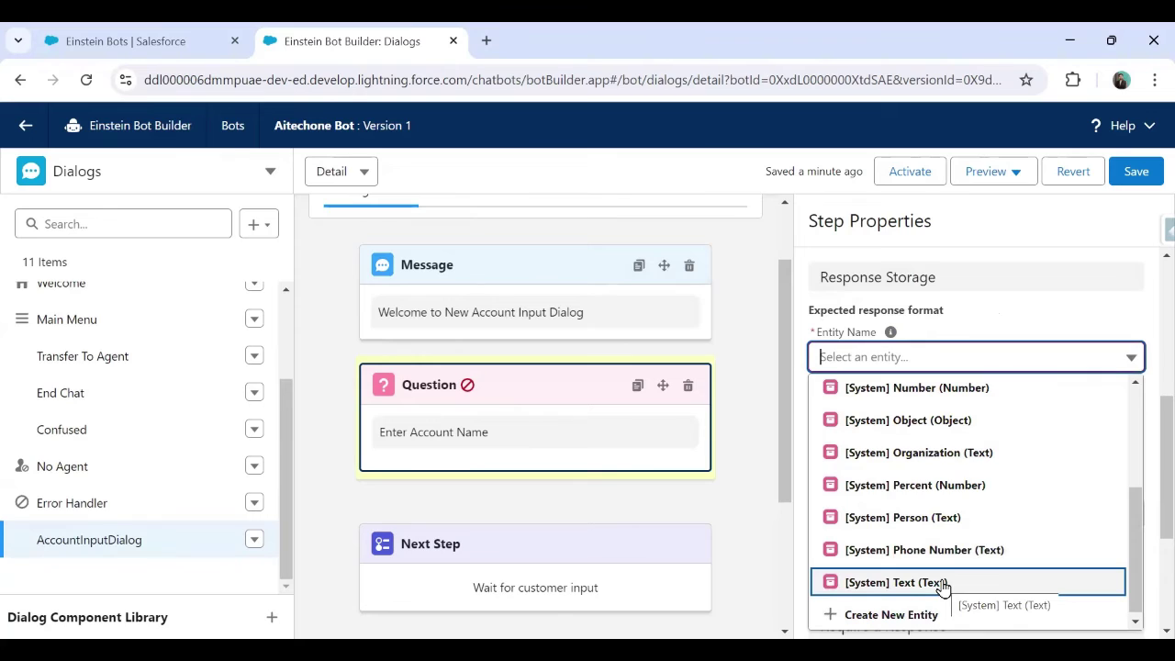
{"action": "left_click", "coordinate": [942, 584]}
{"action": "left_click", "coordinate": [882, 492]}
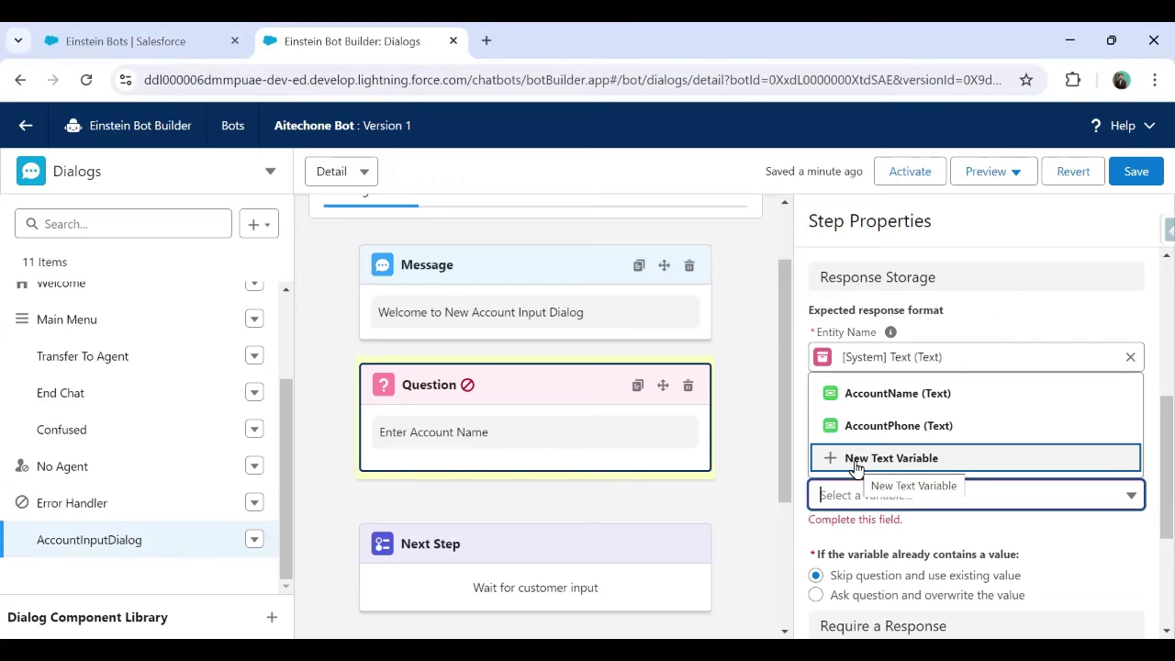
{"action": "left_click", "coordinate": [856, 462]}
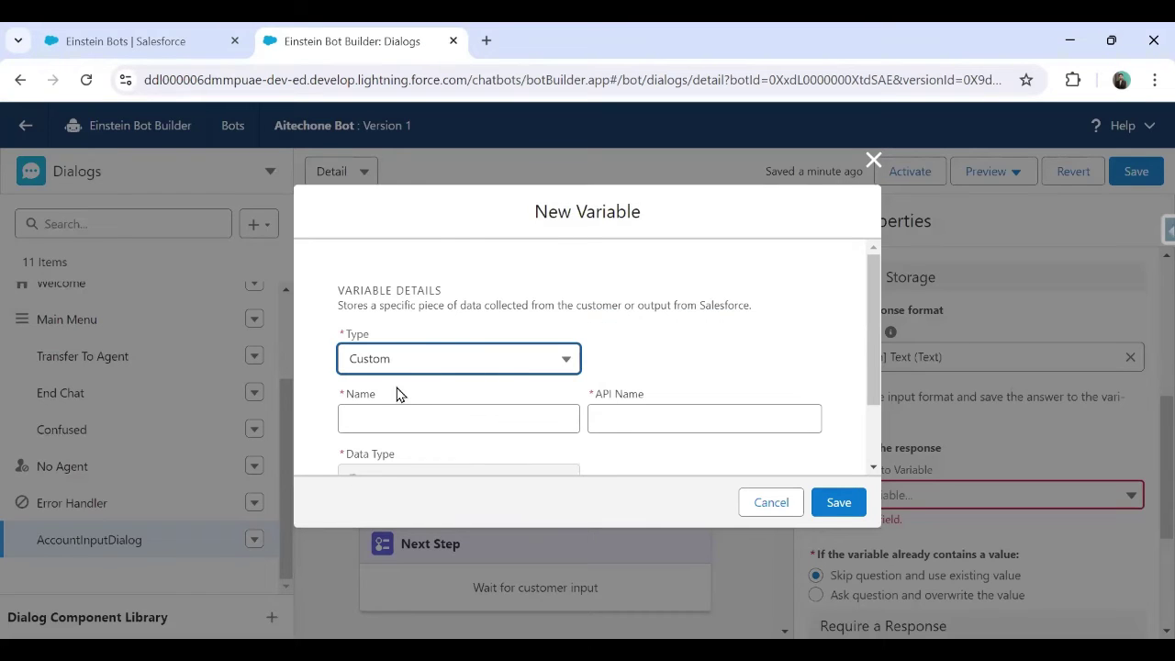
{"action": "left_click", "coordinate": [378, 418]}
{"action": "scroll", "coordinate": [390, 432], "scroll_direction": "down", "scroll_amount": 1}
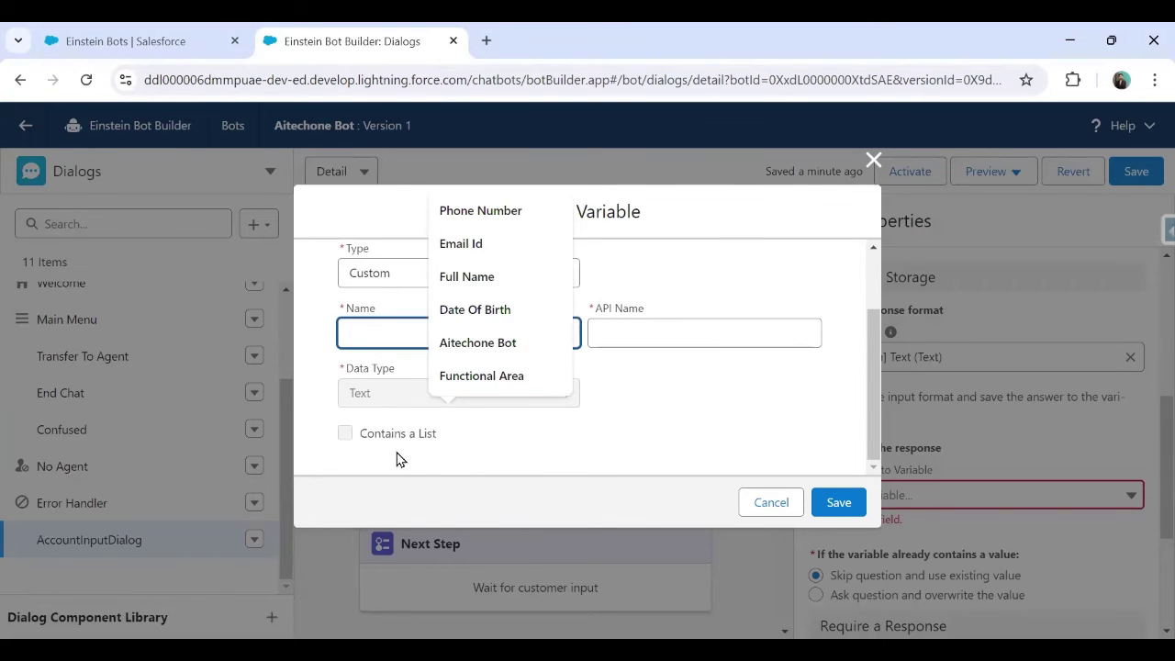
{"action": "left_click", "coordinate": [770, 507]}
{"action": "left_click", "coordinate": [900, 494]}
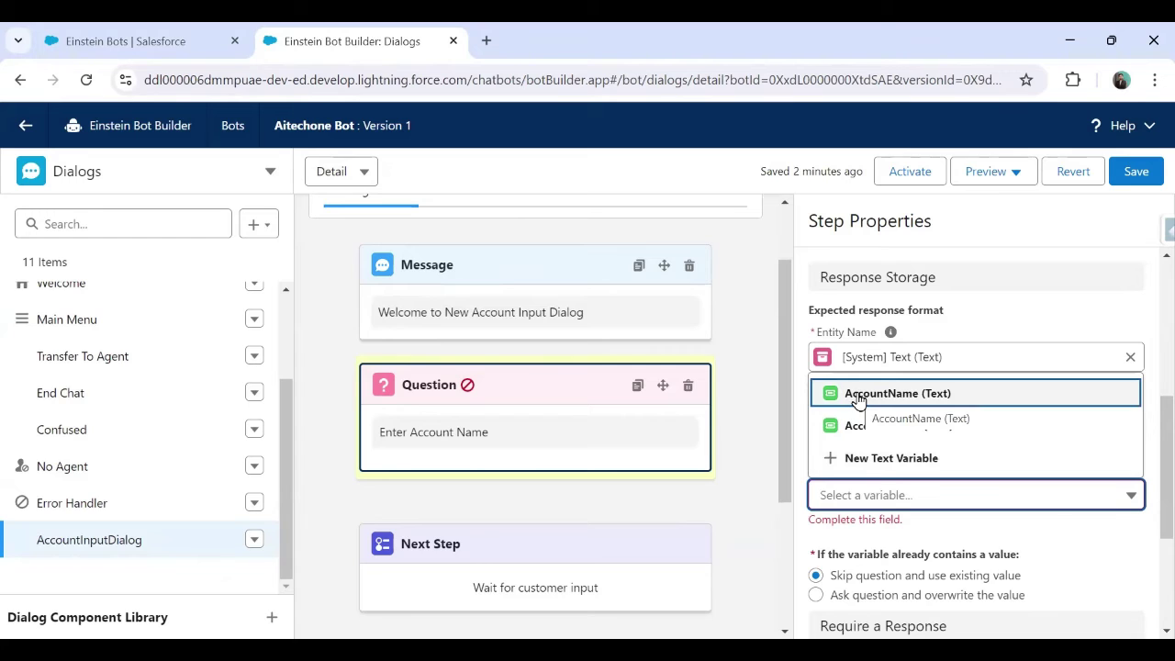
{"action": "left_click", "coordinate": [875, 462]}
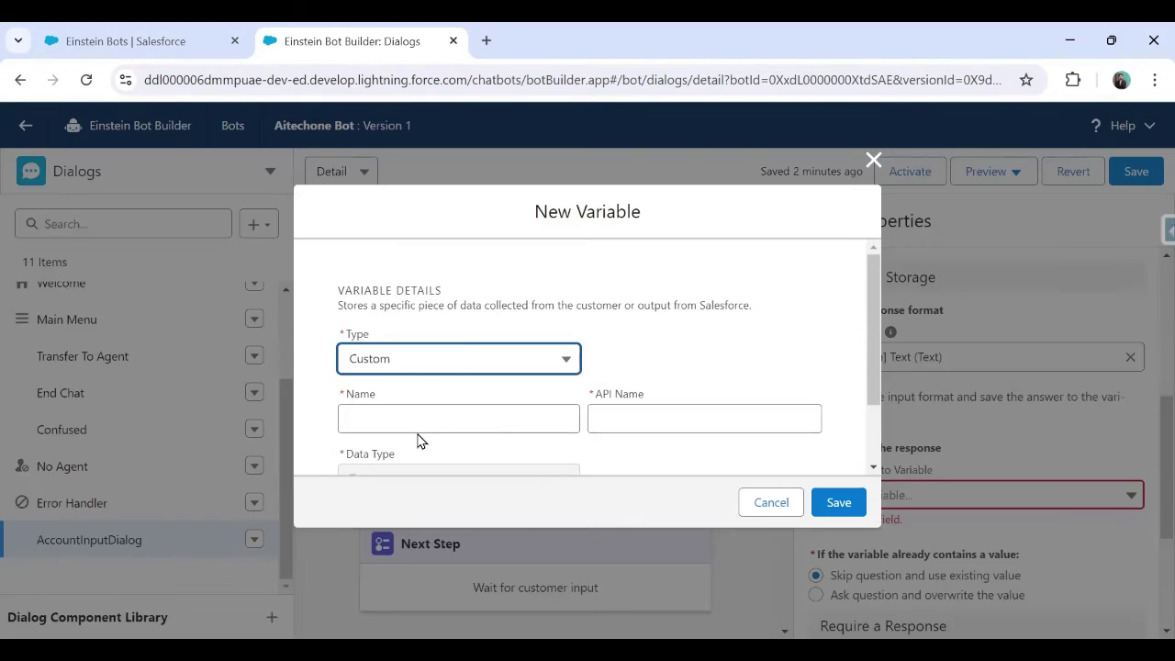
{"action": "left_click", "coordinate": [772, 503]}
Save the answer to the AccountName variable and save the dialog
{"action": "left_click", "coordinate": [887, 492]}
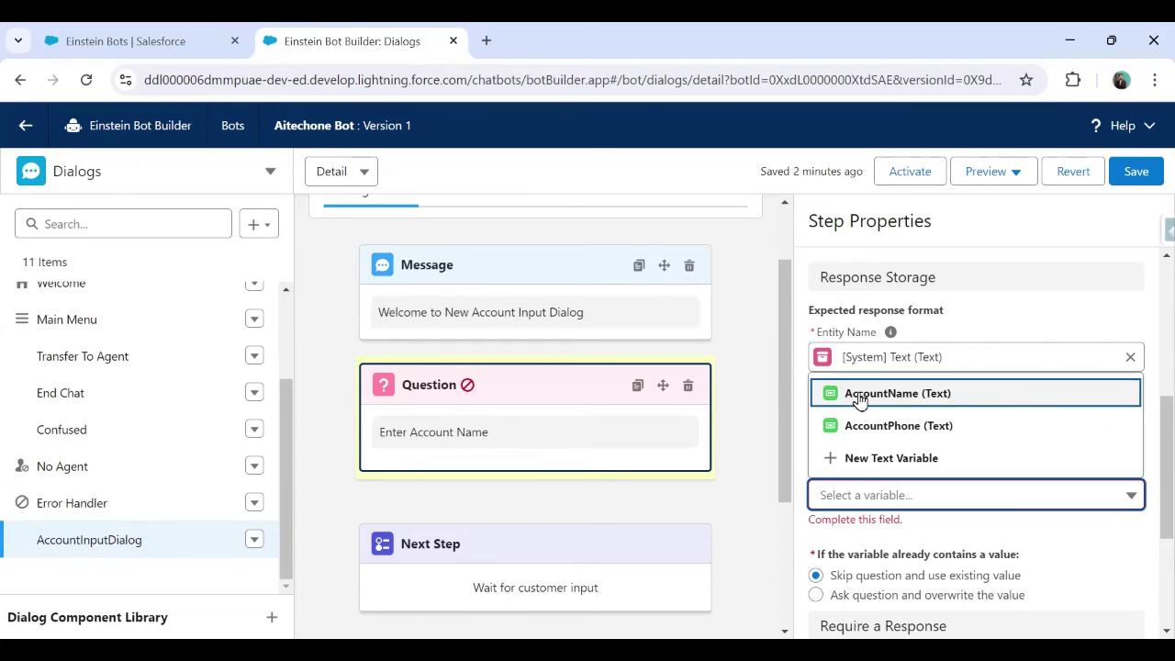
{"action": "left_click", "coordinate": [864, 394]}
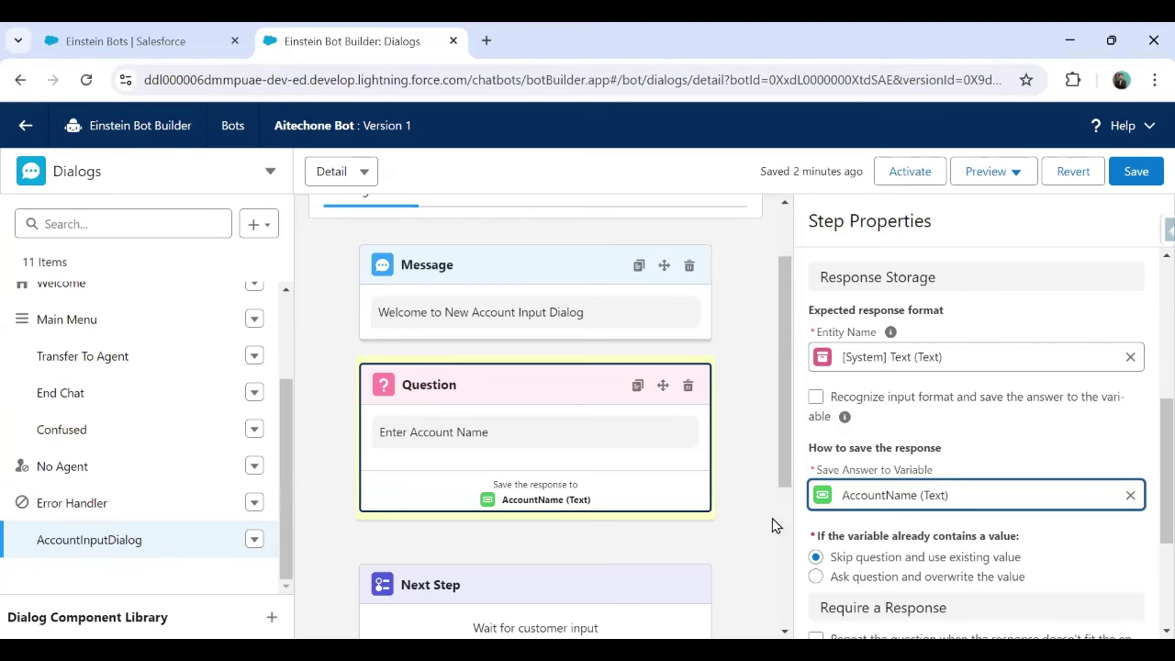
{"action": "scroll", "coordinate": [817, 525], "scroll_direction": "down", "scroll_amount": 2}
{"action": "scroll", "coordinate": [817, 525], "scroll_direction": "down", "scroll_amount": 1}
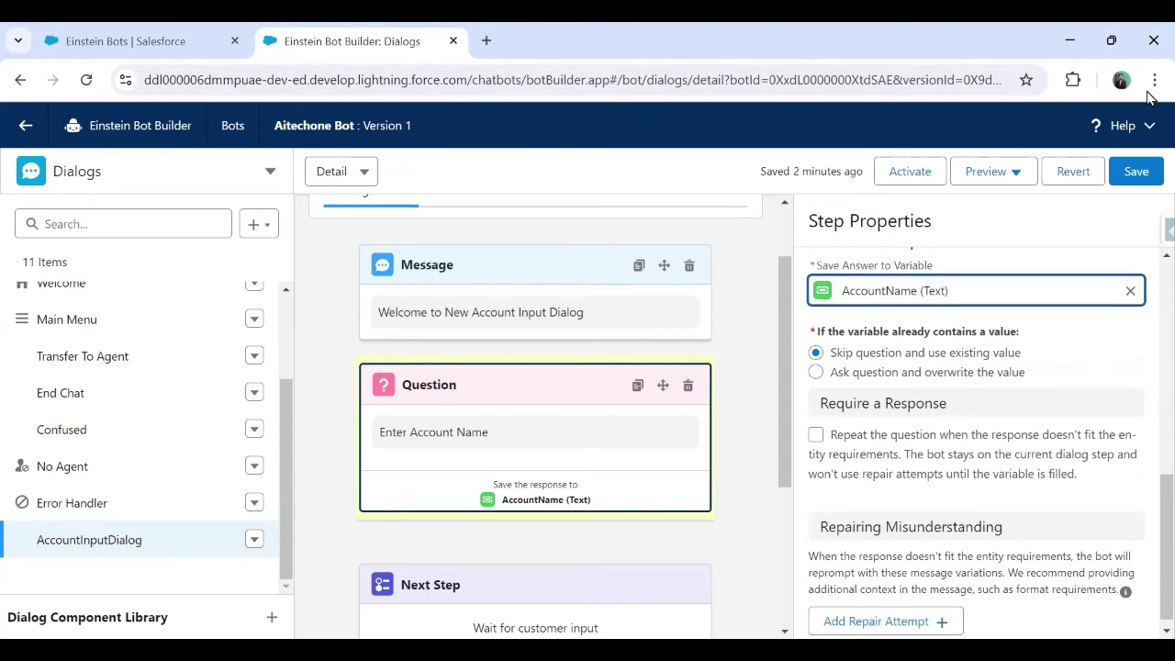
{"action": "left_click", "coordinate": [1136, 170]}
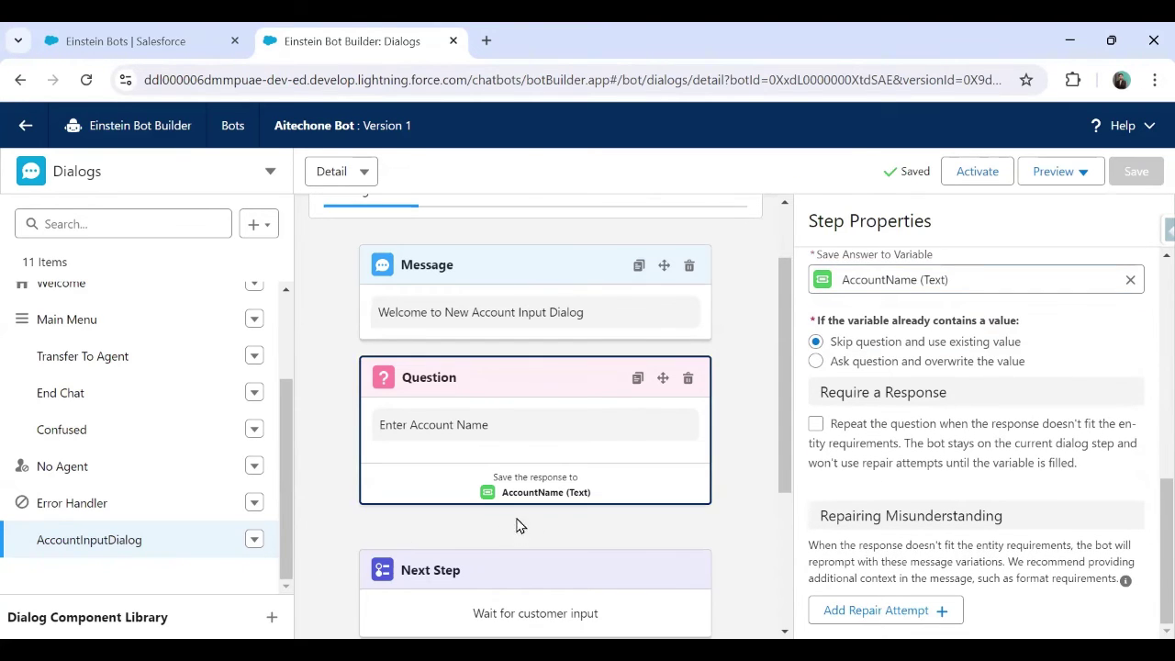
Add a second Static question with the text 'Enter Account Phone'
{"action": "mouse_move", "coordinate": [486, 531]}
{"action": "left_click", "coordinate": [535, 543]}
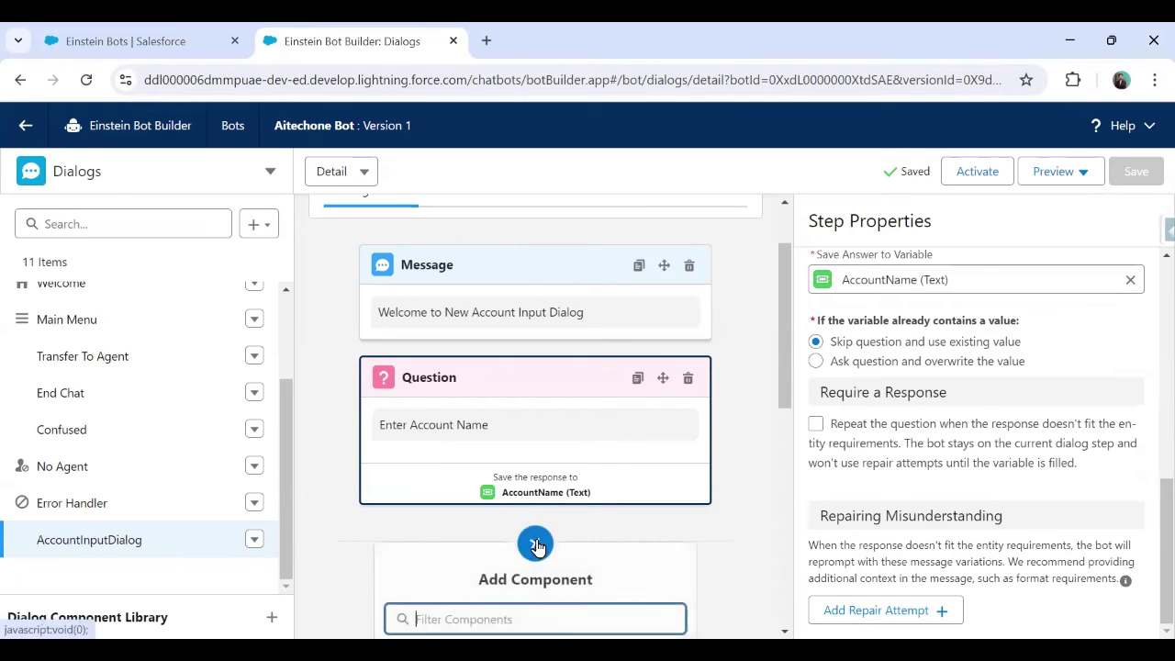
{"action": "scroll", "coordinate": [538, 524], "scroll_direction": "down", "scroll_amount": 3}
{"action": "left_click", "coordinate": [535, 295]}
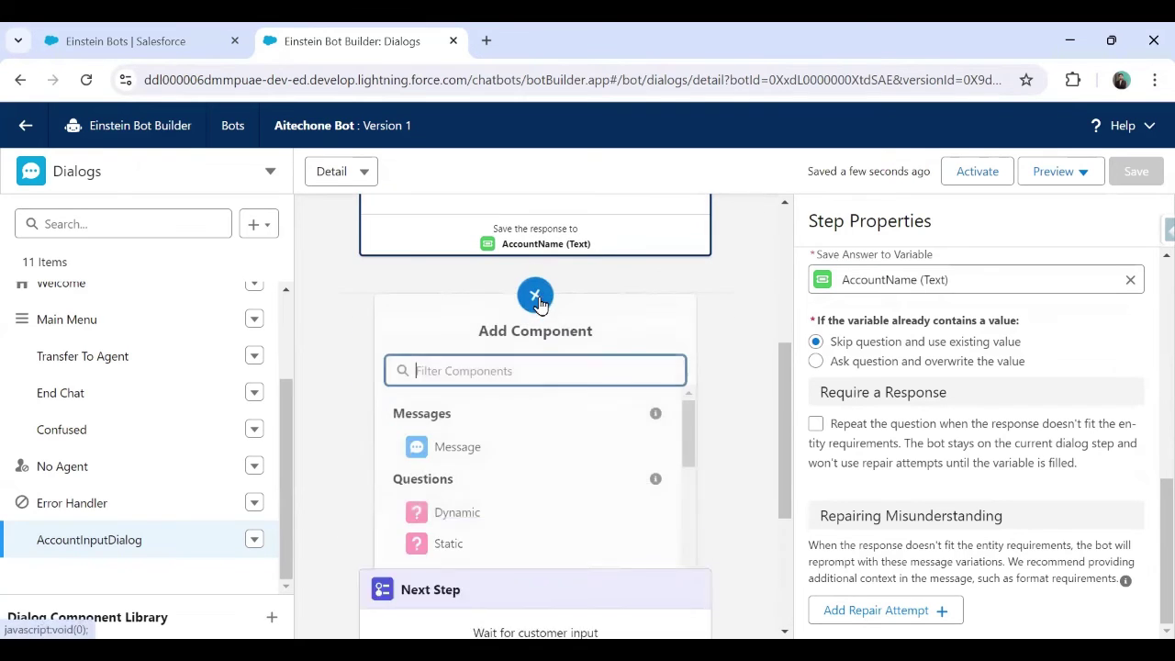
{"action": "left_click", "coordinate": [540, 551]}
{"action": "left_click", "coordinate": [912, 344]}
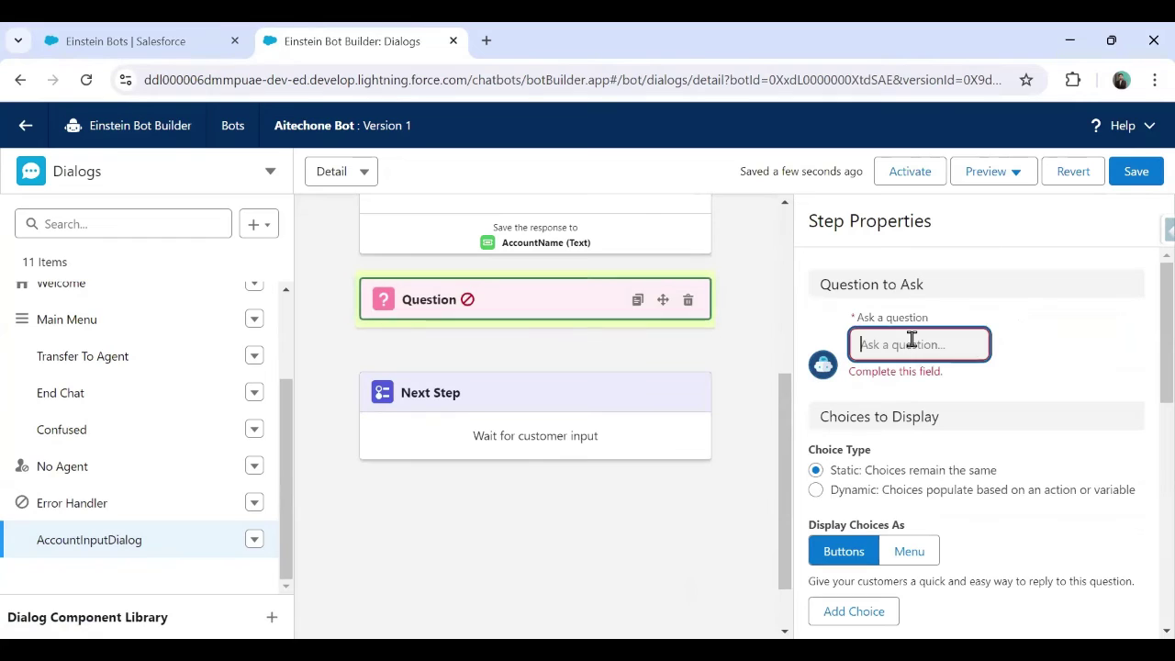
{"action": "type", "text": "Acount name"}
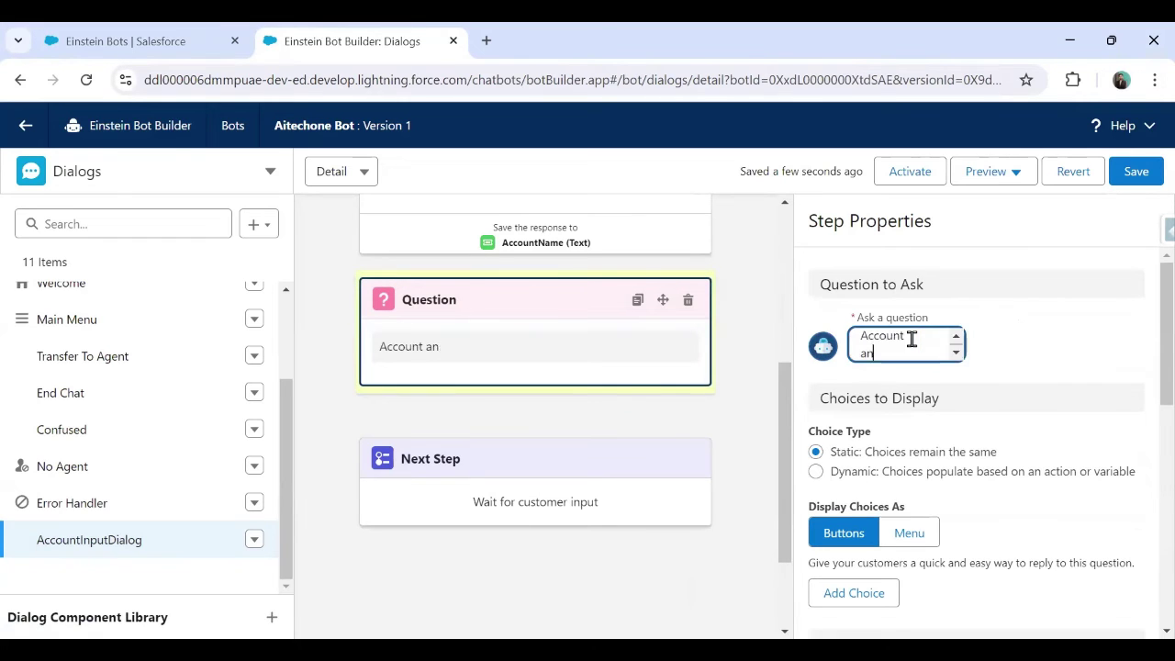
{"action": "key", "text": "BackSpace"}
{"action": "key", "text": "BackSpace"}
{"action": "key", "text": "BackSpace"}
{"action": "key", "text": "BackSpace"}
{"action": "key", "text": "BackSpace"}
{"action": "key", "text": "BackSpace"}
{"action": "key", "text": "BackSpace"}
{"action": "key", "text": "BackSpace"}
{"action": "key", "text": "BackSpace"}
{"action": "key", "text": "BackSpace"}
{"action": "key", "text": "BackSpace"}
{"action": "key", "text": "BackSpace"}
{"action": "type", "text": "Ent"}
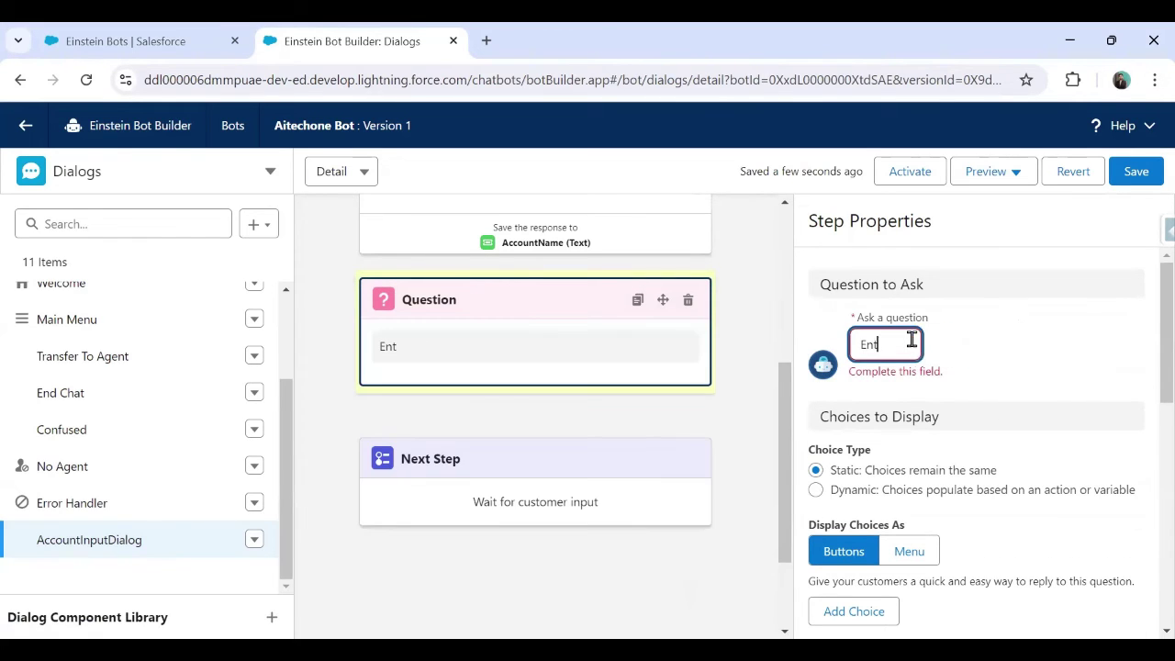
{"action": "type", "text": "er Account Phone"}
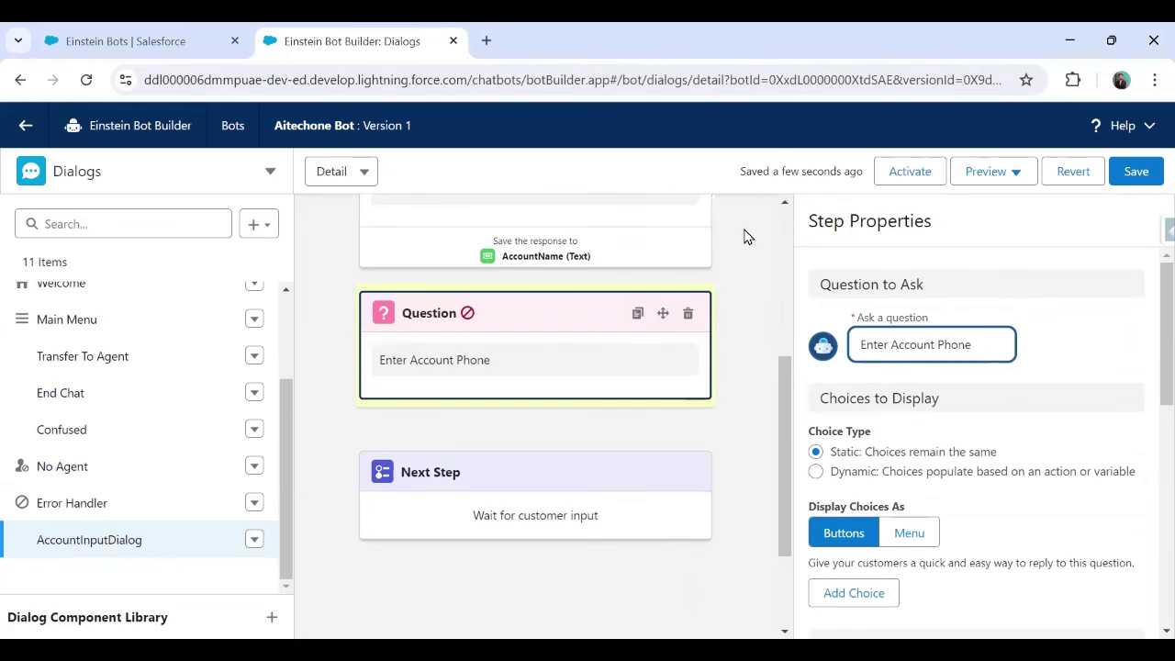
Give it the [System] Phone Number entity, store the answer in AccountPhone, and save
{"action": "scroll", "coordinate": [624, 415], "scroll_direction": "up", "scroll_amount": 3}
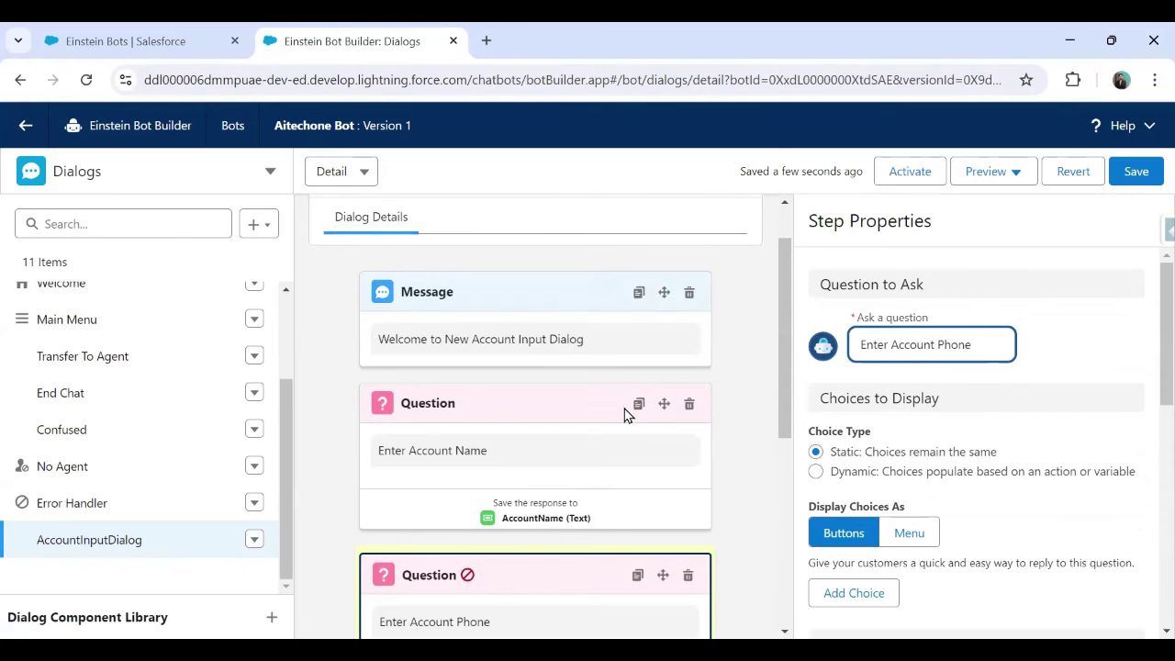
{"action": "scroll", "coordinate": [624, 415], "scroll_direction": "down", "scroll_amount": 2}
{"action": "scroll", "coordinate": [900, 514], "scroll_direction": "down", "scroll_amount": 3}
{"action": "left_click", "coordinate": [870, 450]}
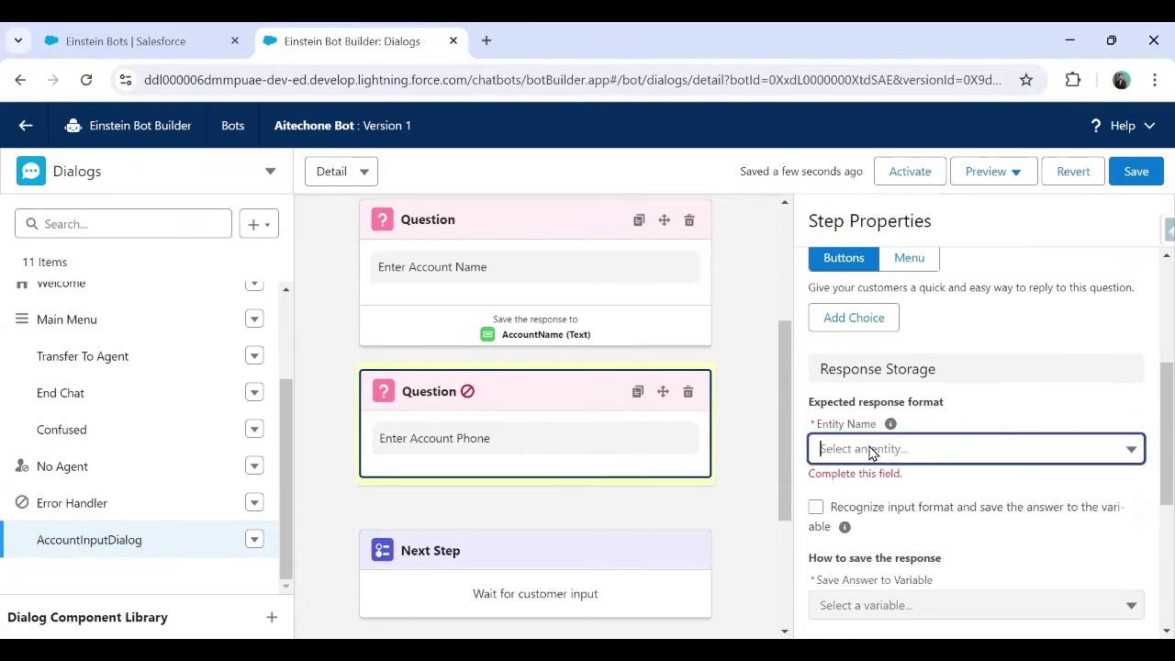
{"action": "left_click", "coordinate": [922, 556]}
{"action": "scroll", "coordinate": [890, 477], "scroll_direction": "down", "scroll_amount": 2}
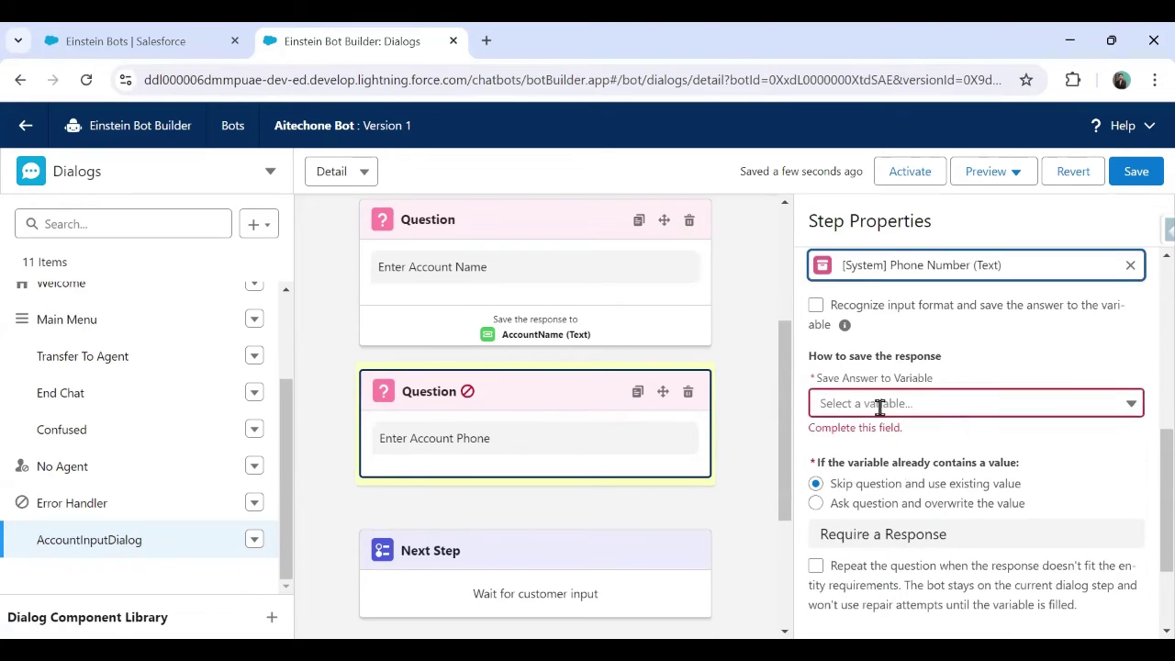
{"action": "left_click", "coordinate": [879, 407]}
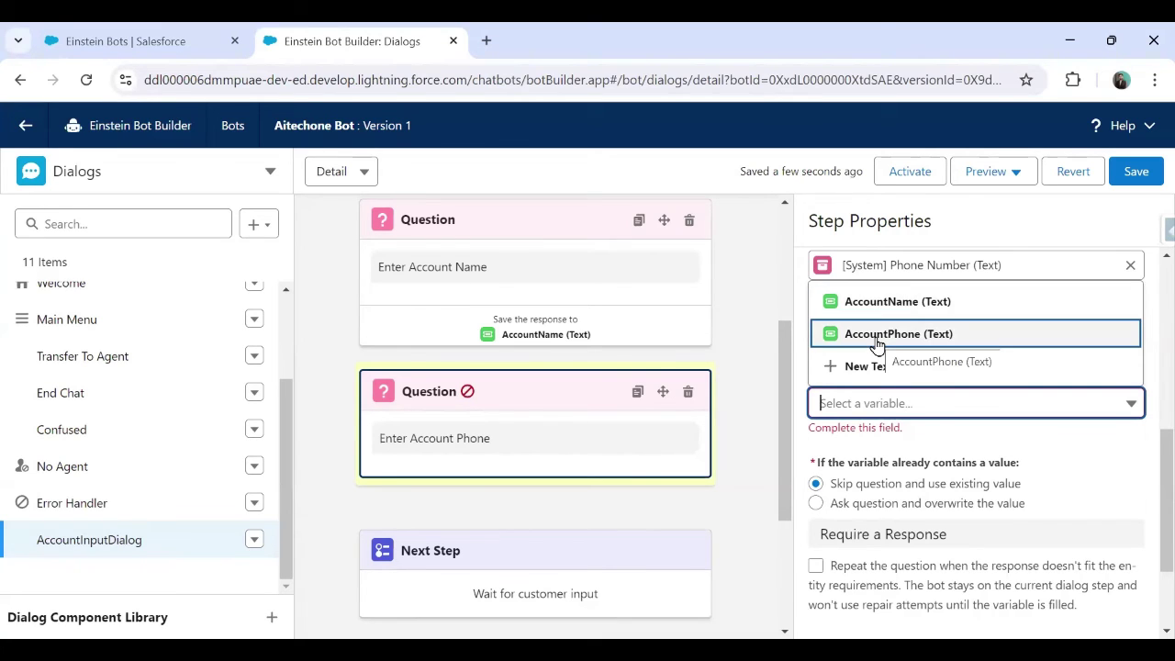
{"action": "left_click", "coordinate": [877, 345]}
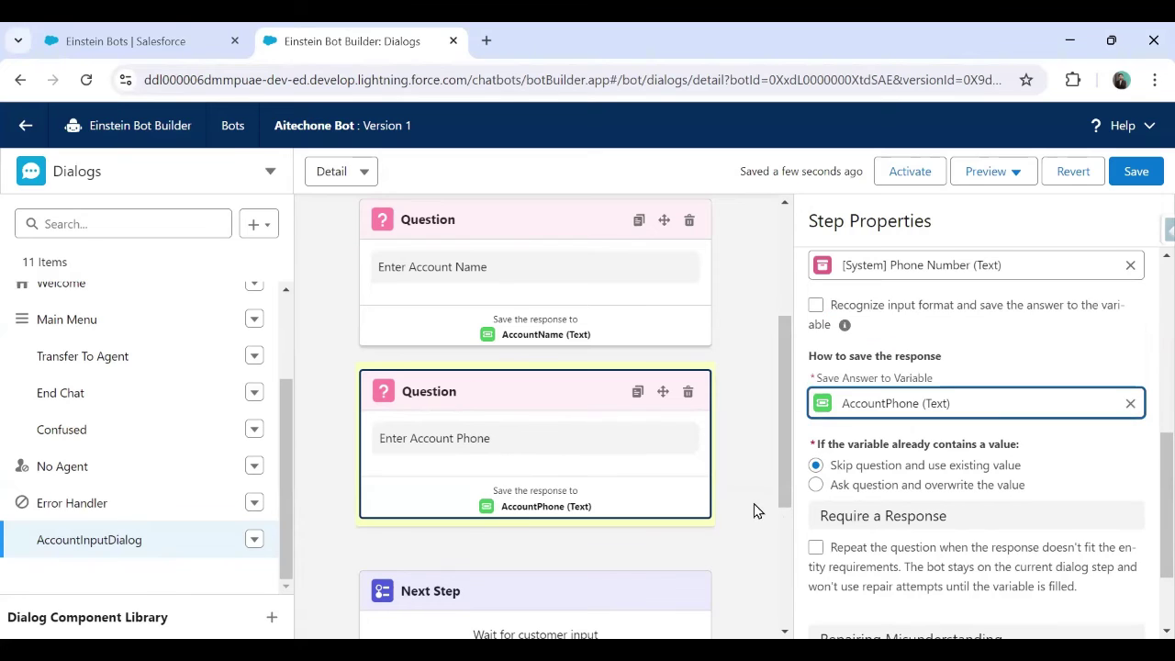
{"action": "left_click", "coordinate": [1136, 170]}
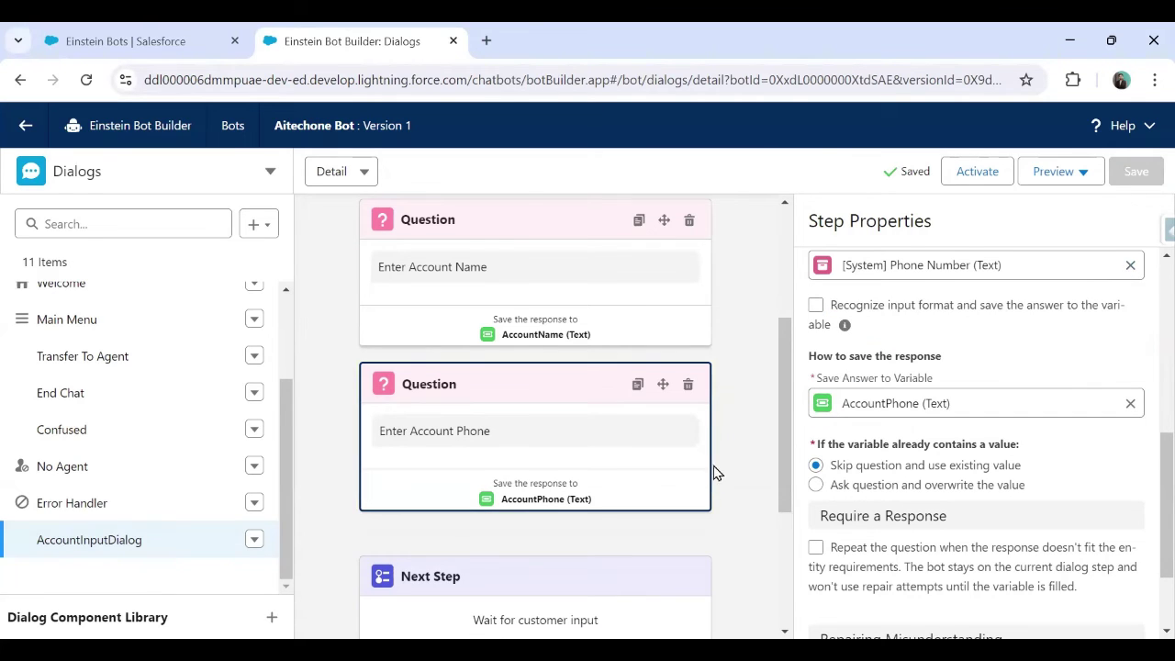
{"action": "scroll", "coordinate": [742, 382], "scroll_direction": "down", "scroll_amount": 2}
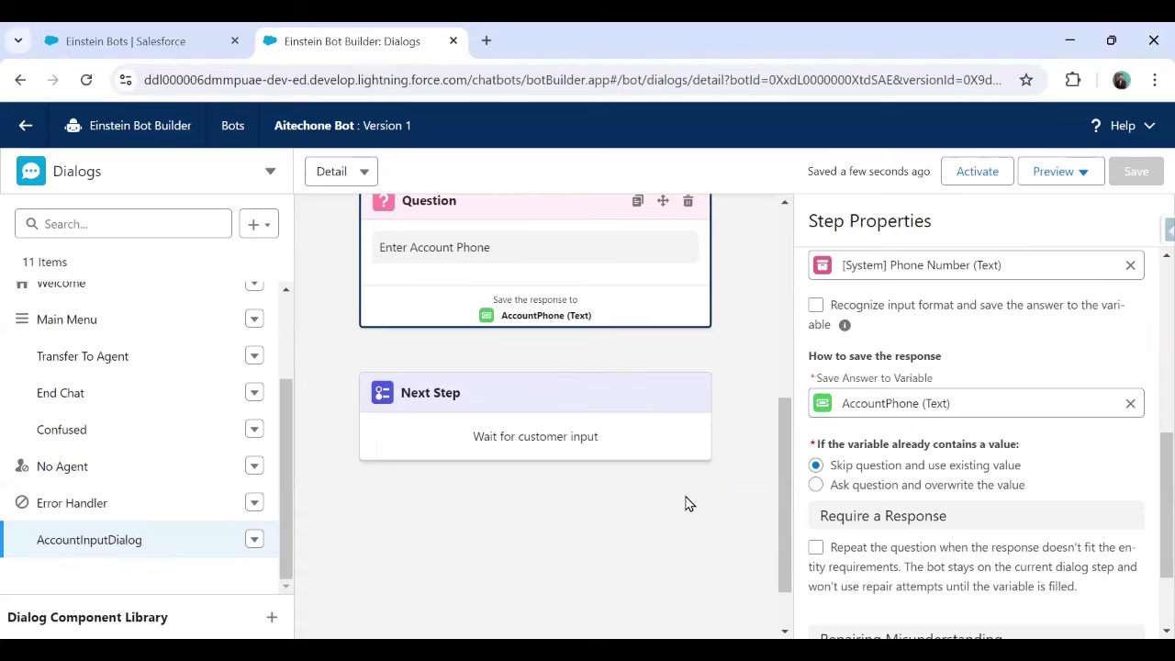
Set the Next Step to start a newly created UserInputDialog and save
{"action": "left_click", "coordinate": [572, 397]}
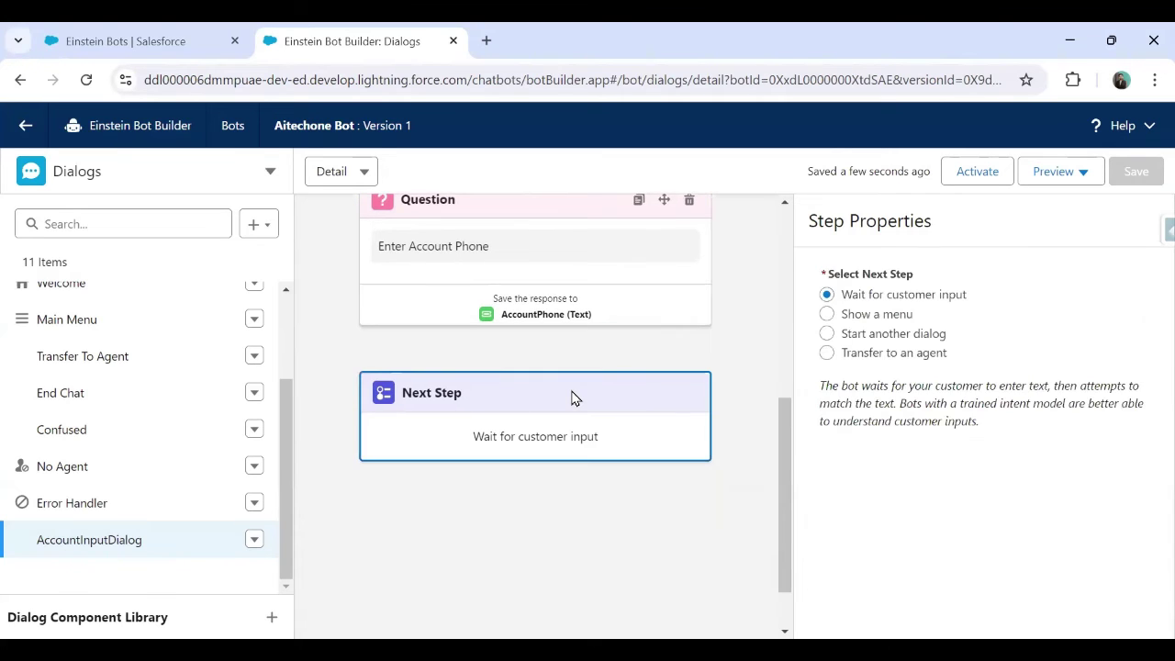
{"action": "left_click", "coordinate": [827, 334]}
{"action": "left_click", "coordinate": [931, 413]}
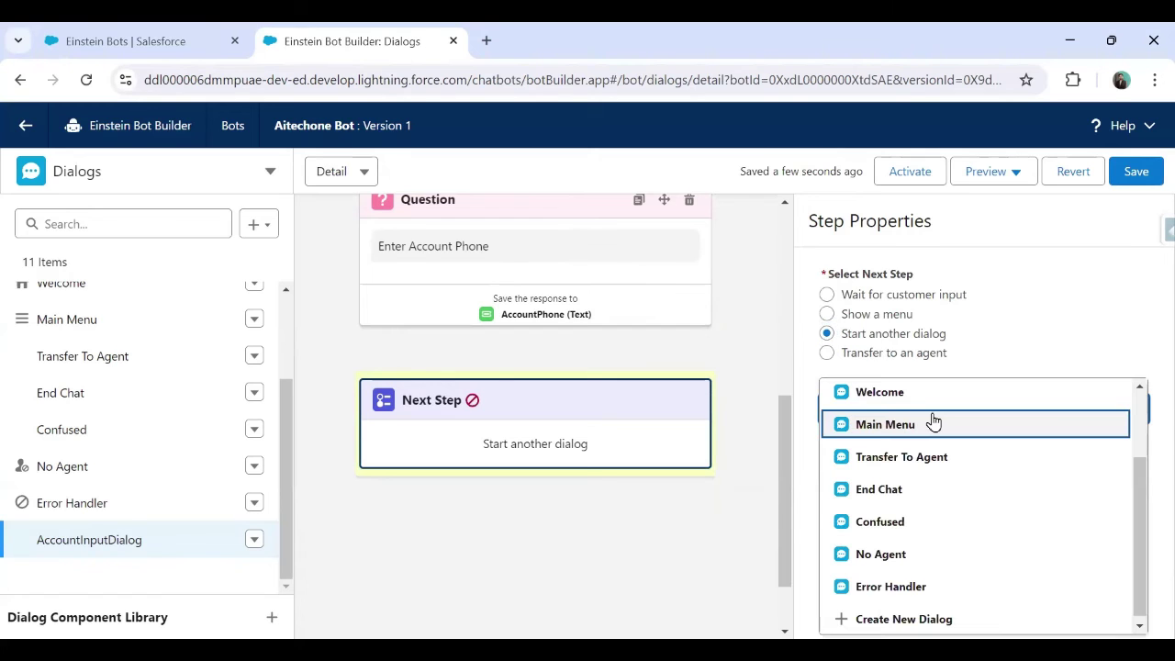
{"action": "left_click", "coordinate": [904, 619]}
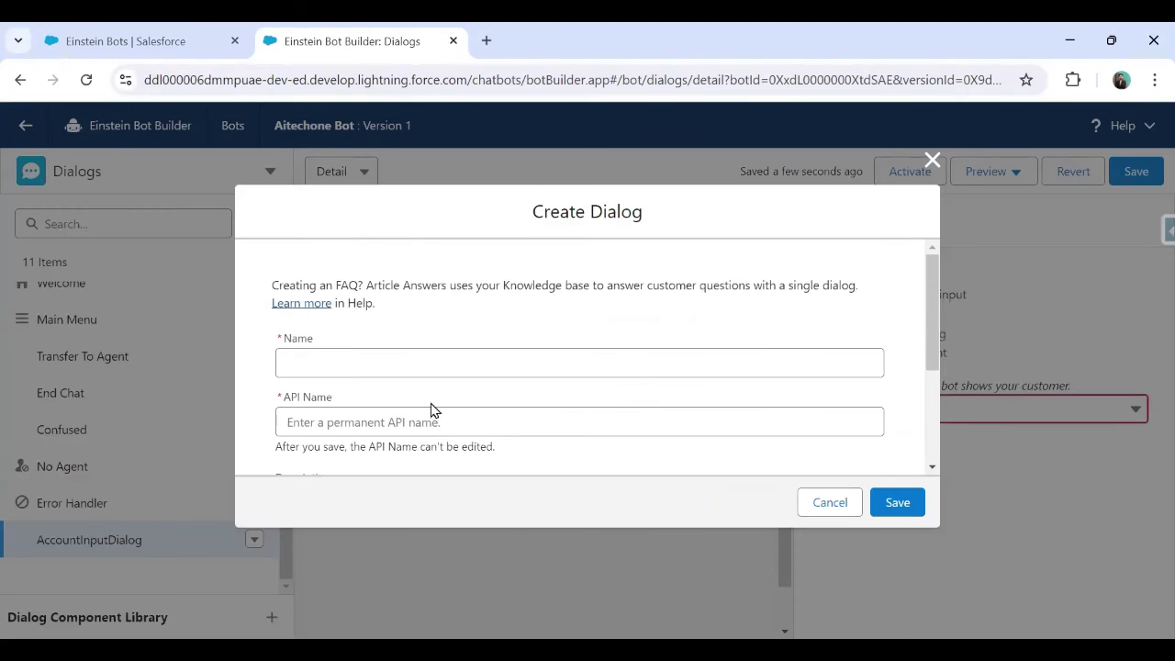
{"action": "left_click", "coordinate": [416, 357]}
{"action": "type", "text": "A"}
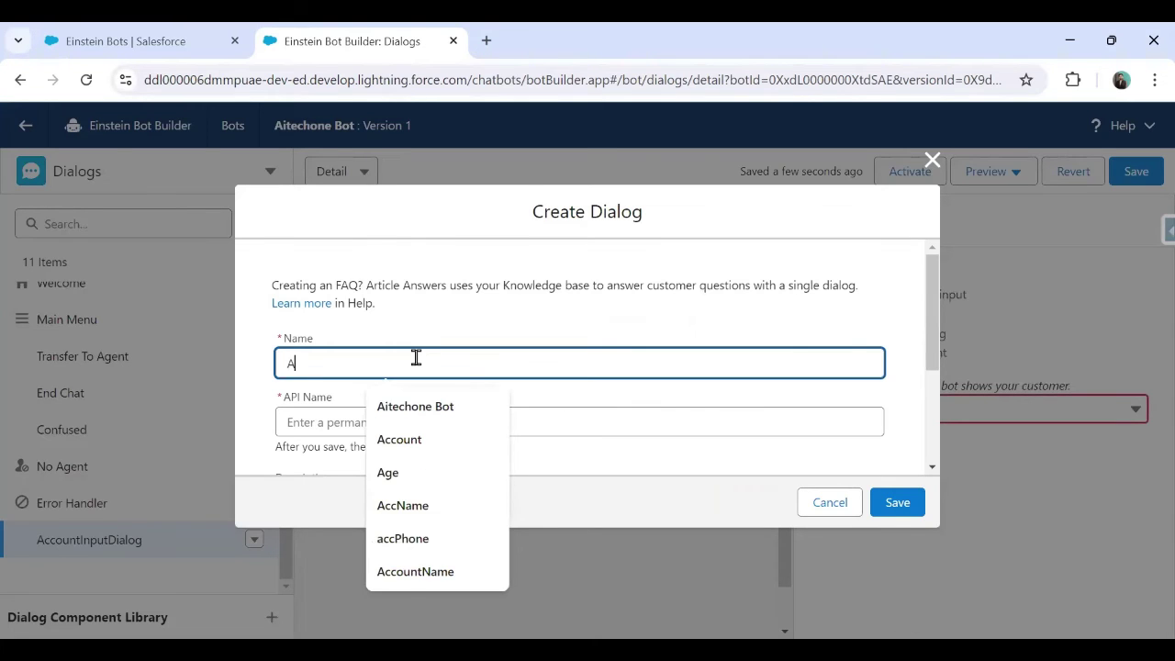
{"action": "type", "text": "ccou"}
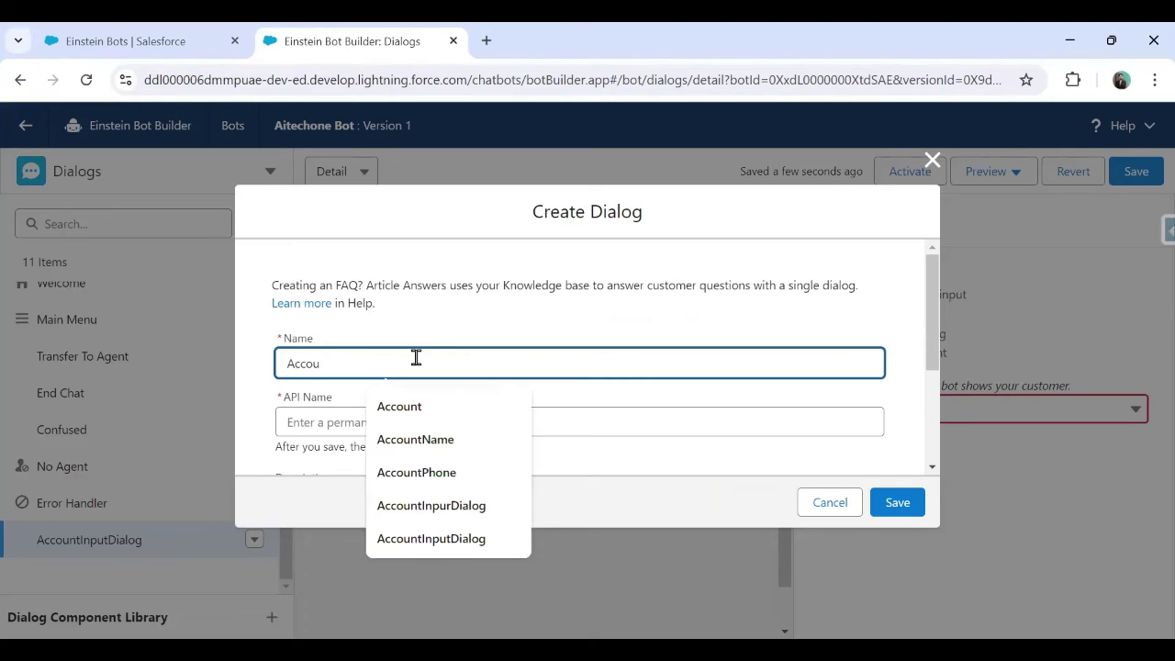
{"action": "key", "text": "ctrl+a"}
{"action": "type", "text": "User"}
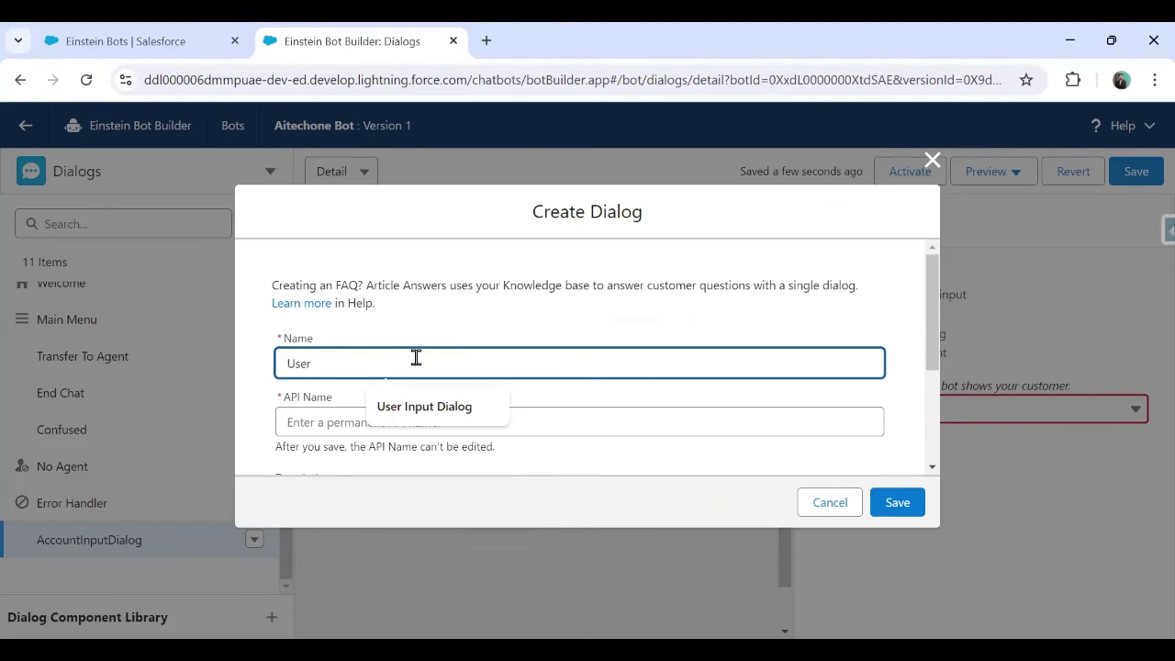
{"action": "type", "text": "InputDialog"}
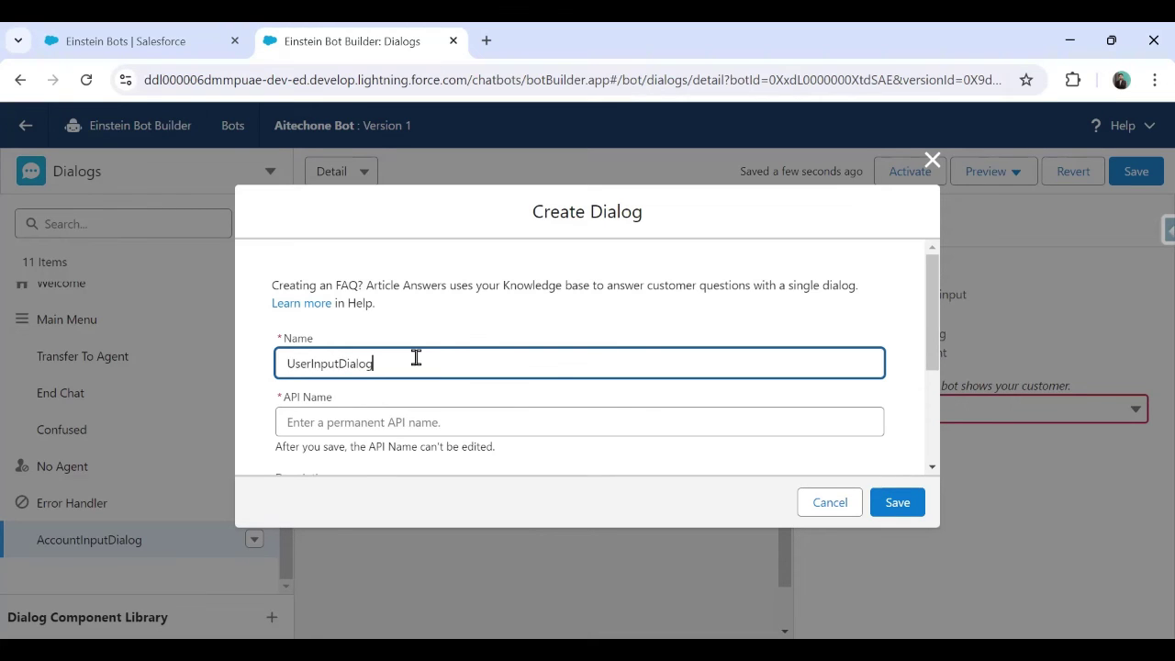
{"action": "key", "text": "Tab"}
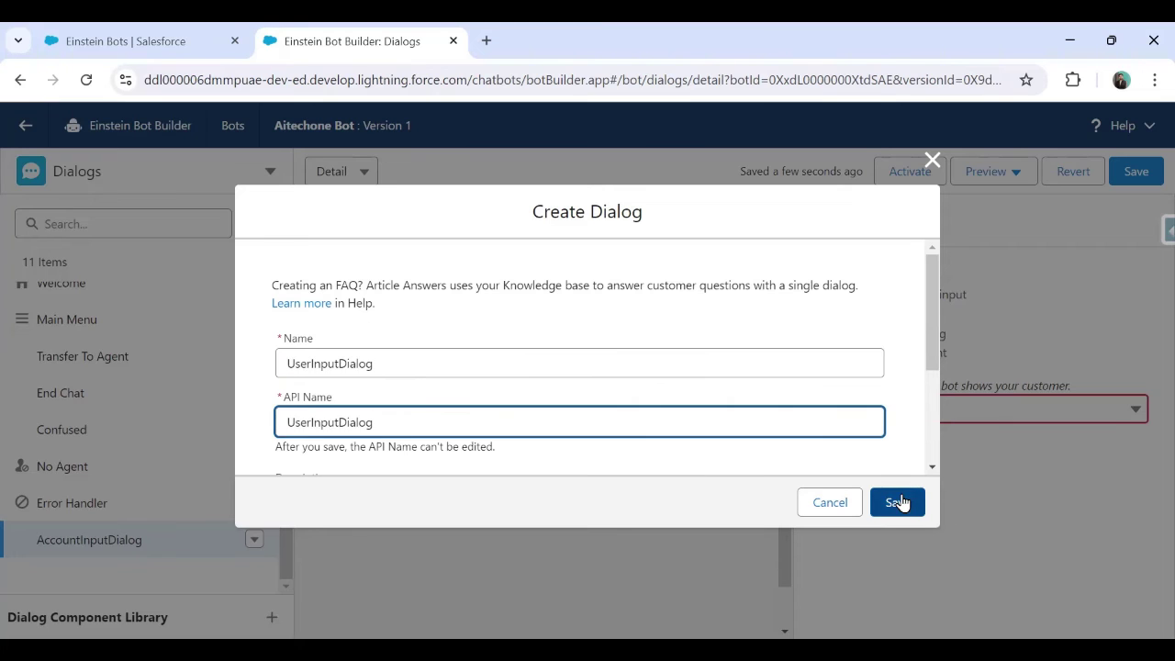
{"action": "left_click", "coordinate": [900, 502]}
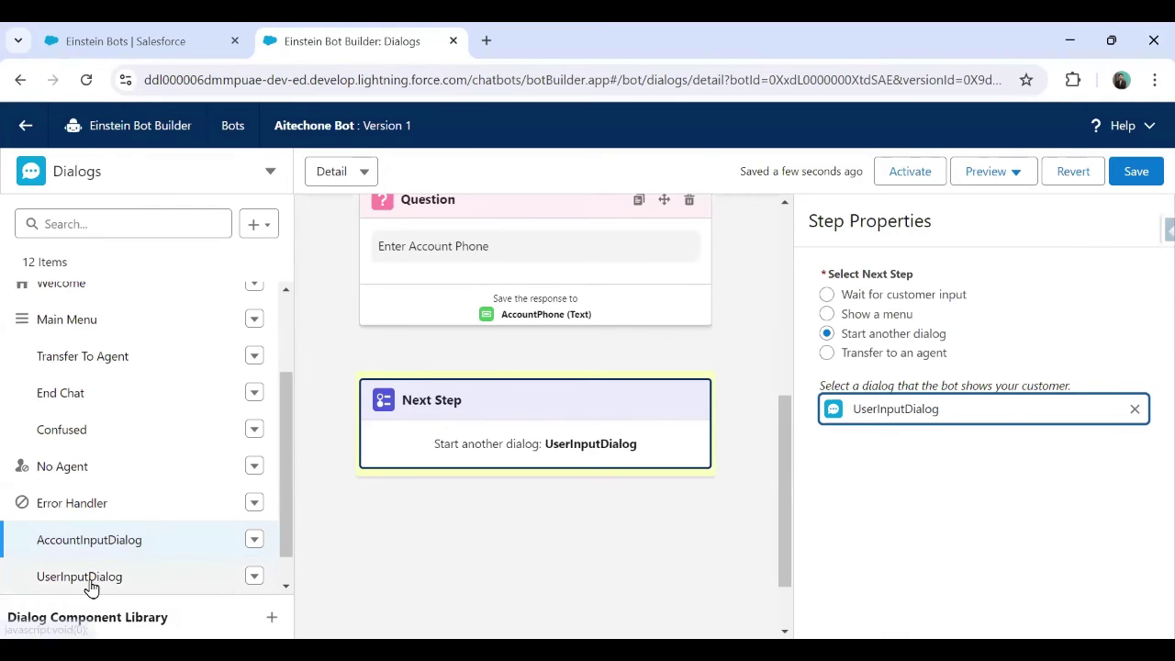
{"action": "left_click", "coordinate": [1145, 184]}
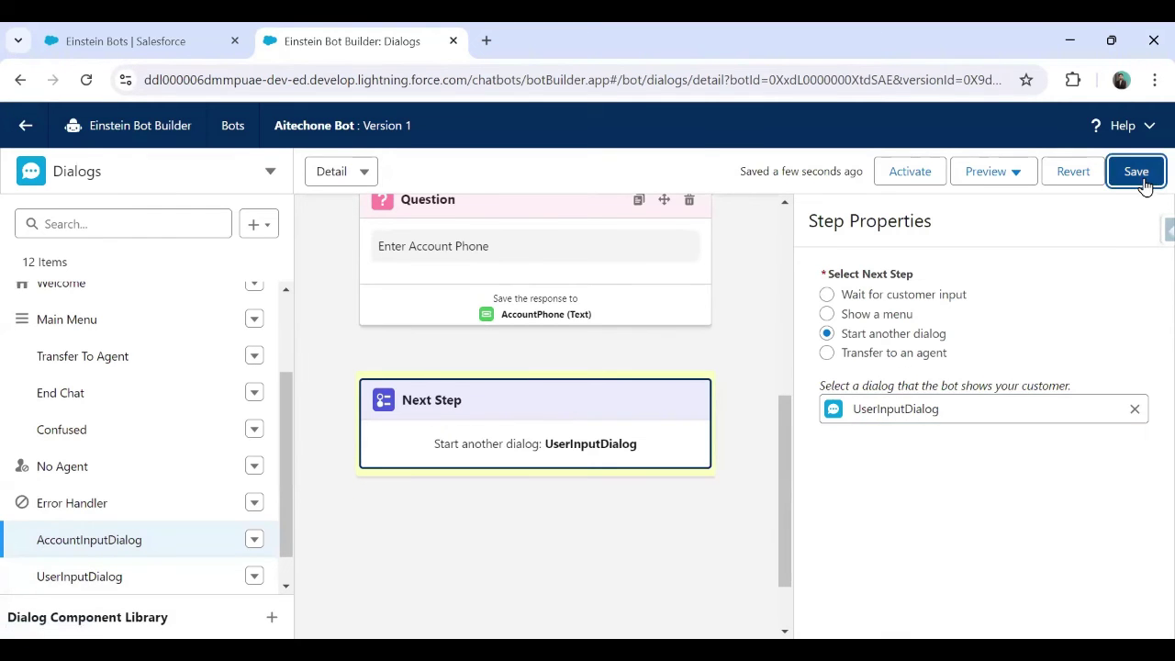
Open UserInputDialog and add a message reading 'Account Details Entered'
{"action": "left_click", "coordinate": [99, 581]}
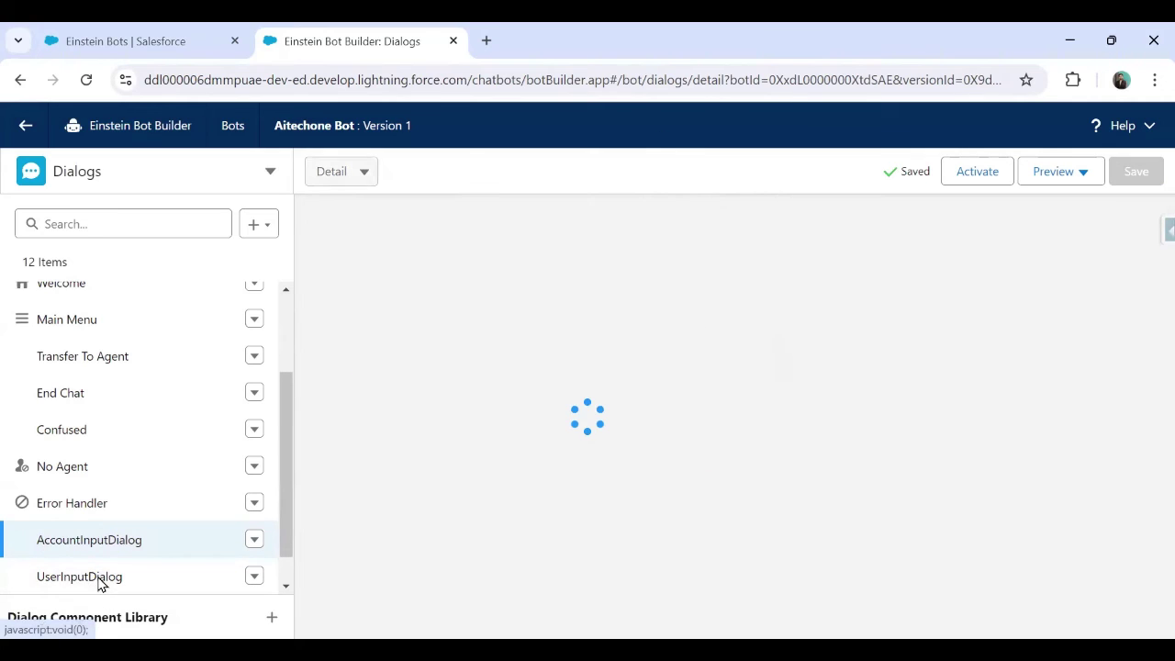
{"action": "scroll", "coordinate": [667, 506], "scroll_direction": "up", "scroll_amount": 3}
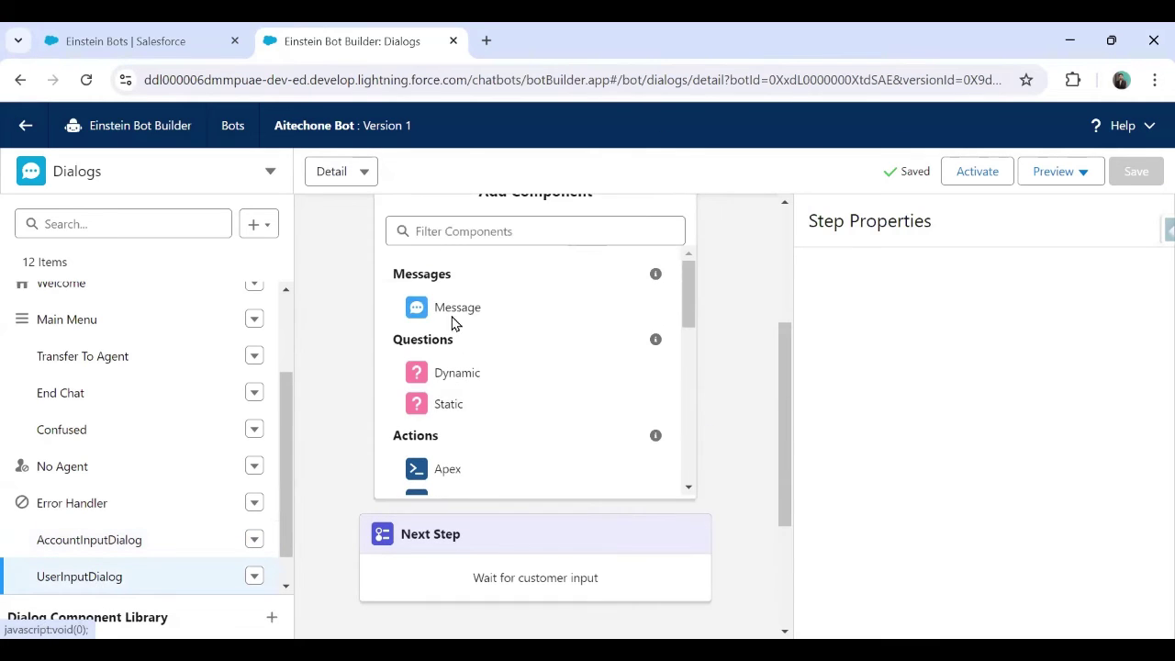
{"action": "left_click", "coordinate": [456, 308]}
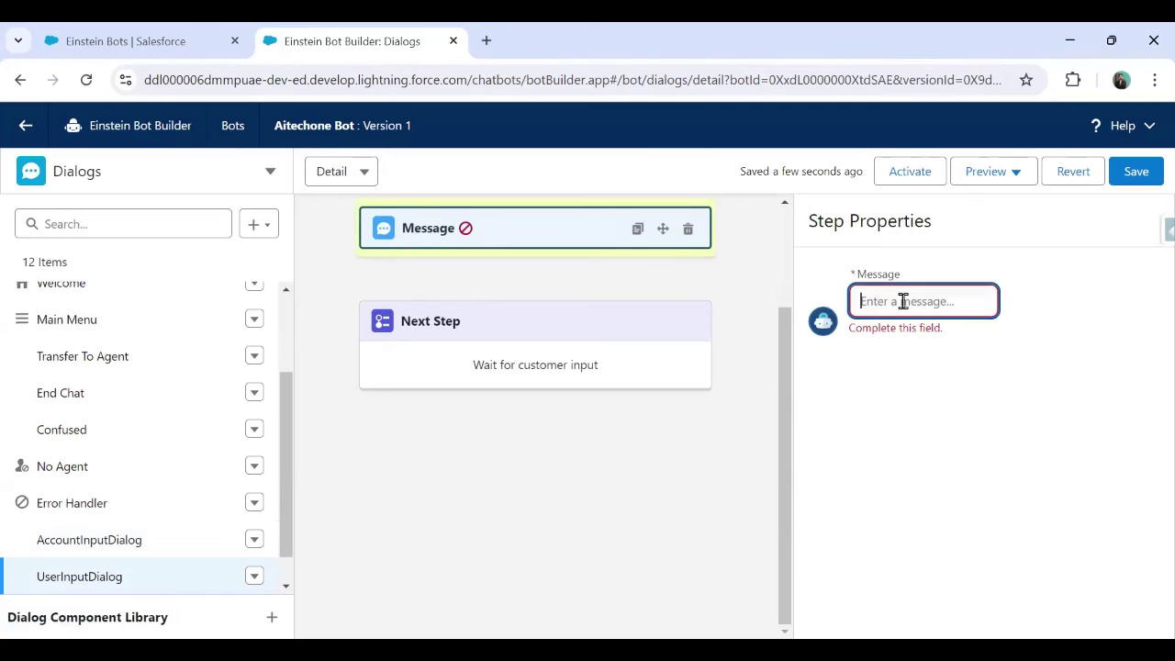
{"action": "type", "text": "Hello"}
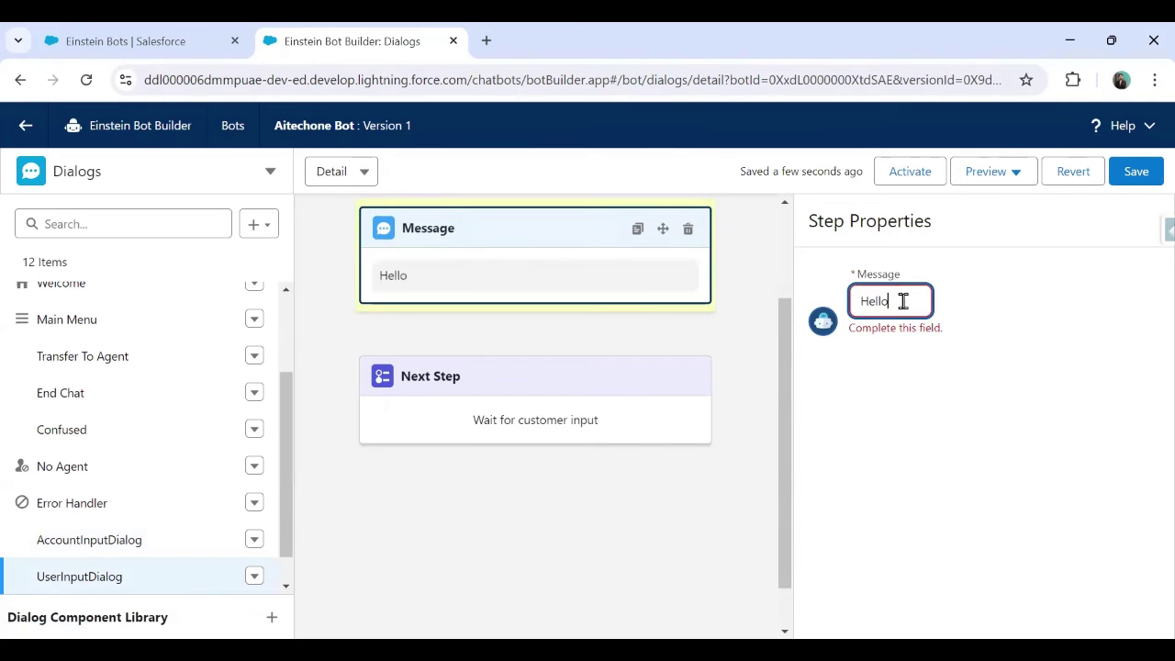
{"action": "type", "text": " ("}
{"action": "key", "text": "BackSpace"}
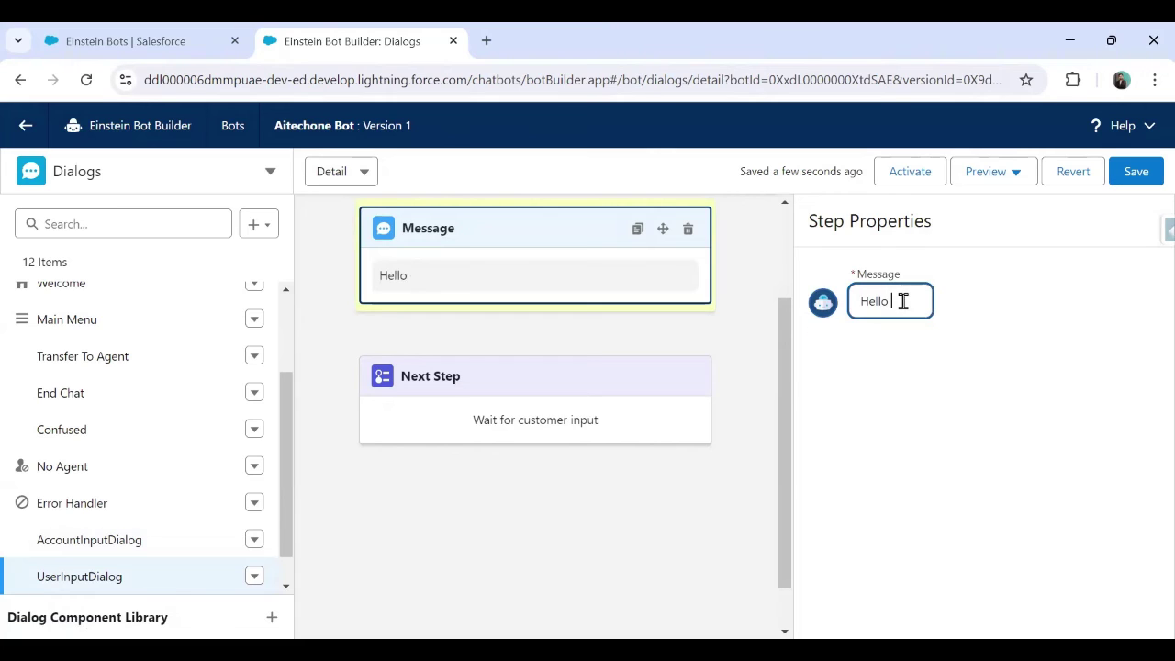
{"action": "key", "text": "BackSpace"}
{"action": "key", "text": "BackSpace"}
{"action": "key", "text": "BackSpace"}
{"action": "key", "text": "BackSpace"}
{"action": "key", "text": "BackSpace"}
{"action": "key", "text": "BackSpace"}
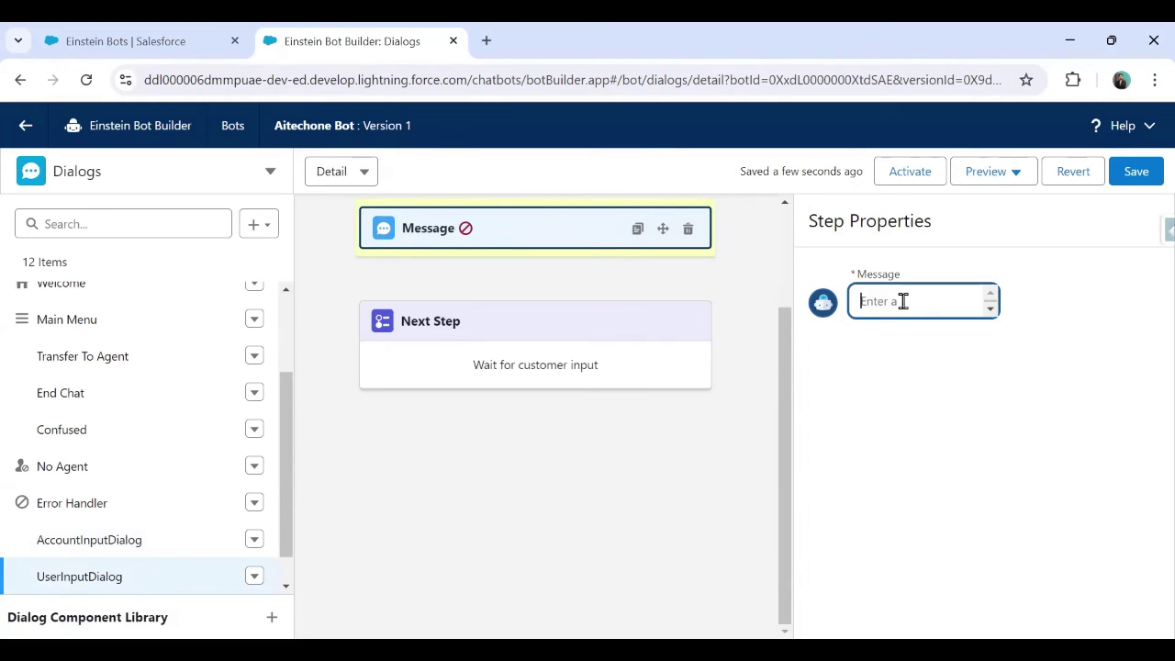
{"action": "type", "text": "Detaild"}
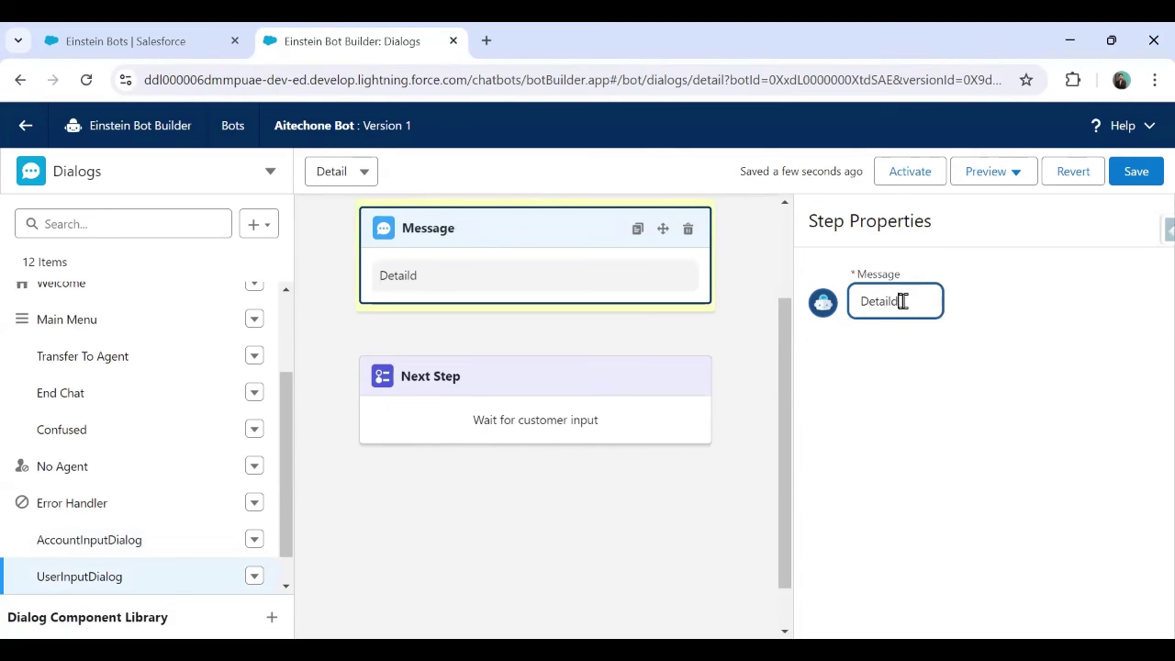
{"action": "key", "text": "BackSpace"}
{"action": "key", "text": "BackSpace"}
{"action": "key", "text": "BackSpace"}
{"action": "key", "text": "BackSpace"}
{"action": "key", "text": "BackSpace"}
{"action": "key", "text": "BackSpace"}
{"action": "type", "text": "Accou"}
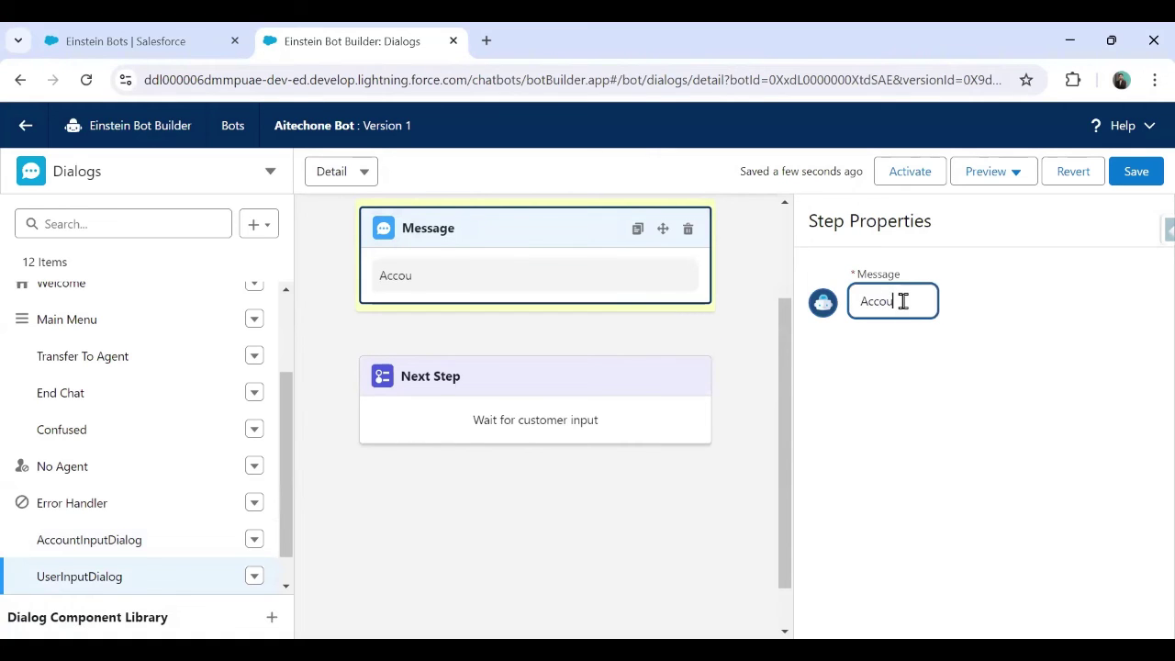
{"action": "type", "text": "nt Details E"}
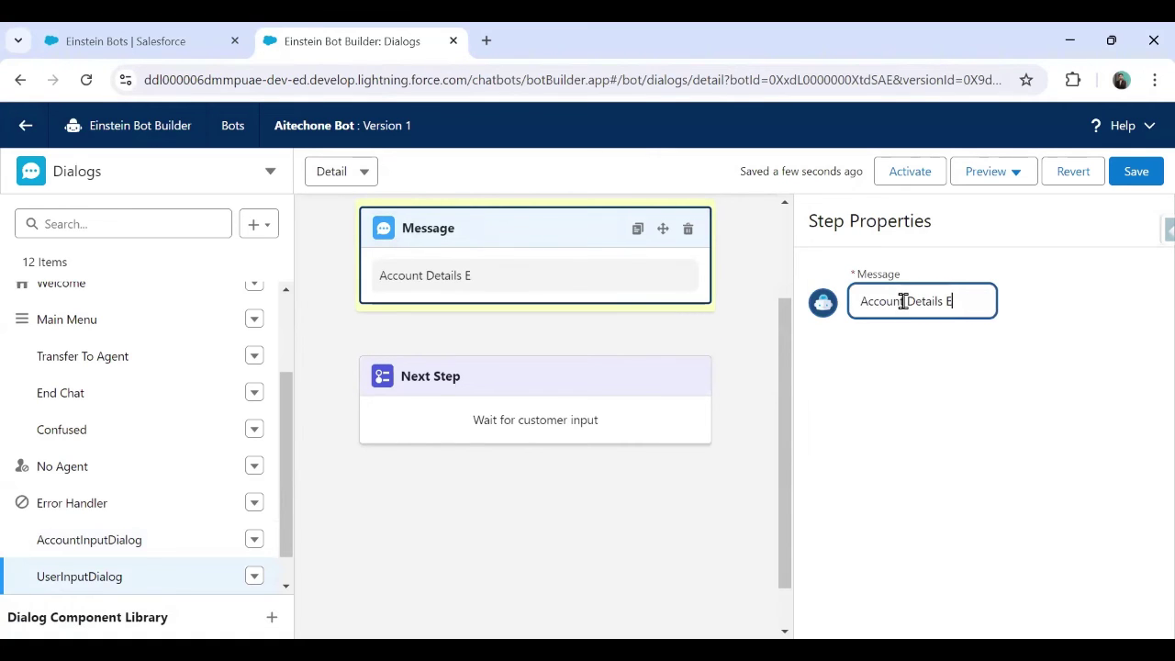
{"action": "type", "text": "ntered"}
{"action": "key", "text": "BackSpace"}
{"action": "key", "text": "BackSpace"}
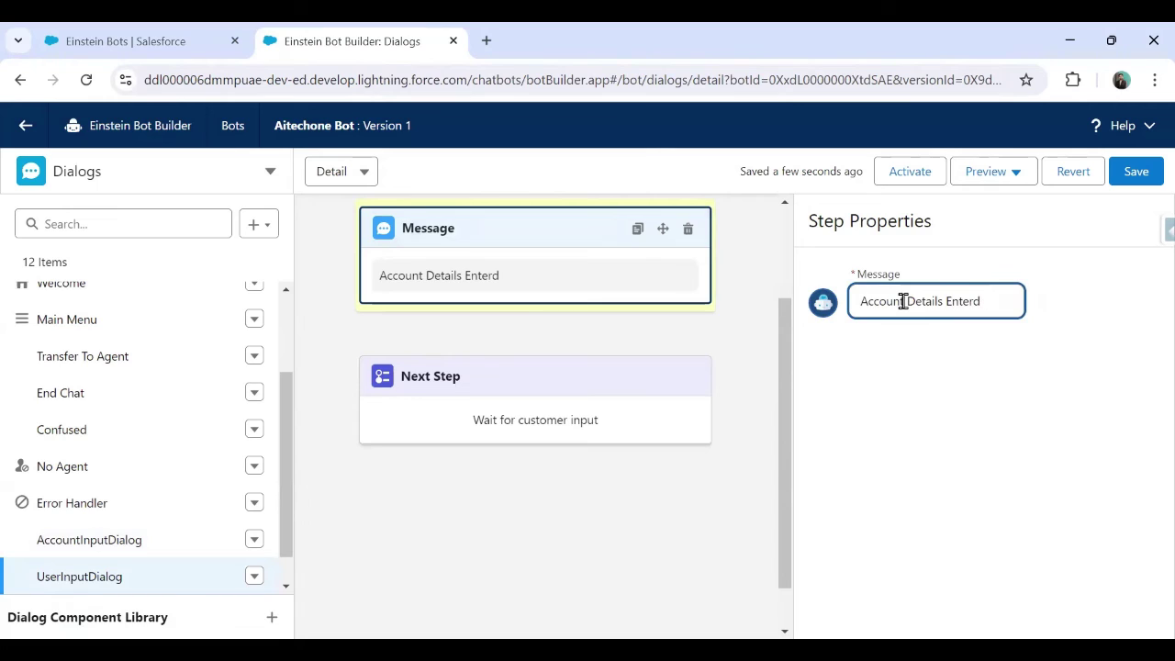
{"action": "type", "text": "ed"}
Add the lines 'Account Name {!AccountName}' and 'Account Phone {!AccountPhone}' to the message
{"action": "key", "text": "Return"}
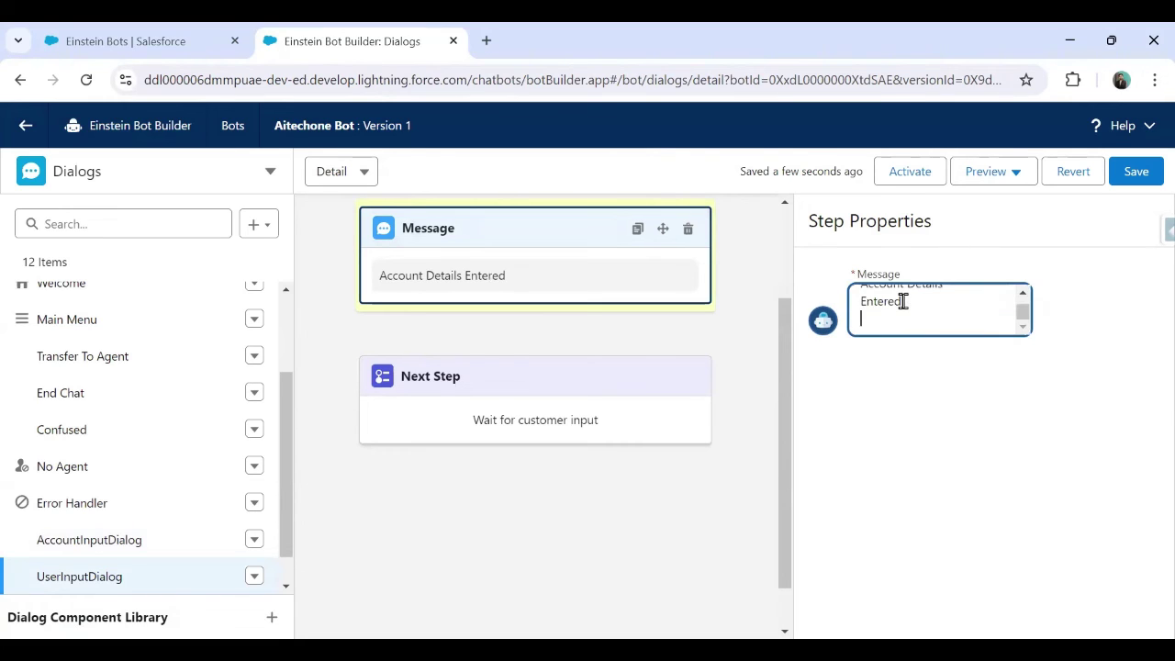
{"action": "type", "text": "AccountName"}
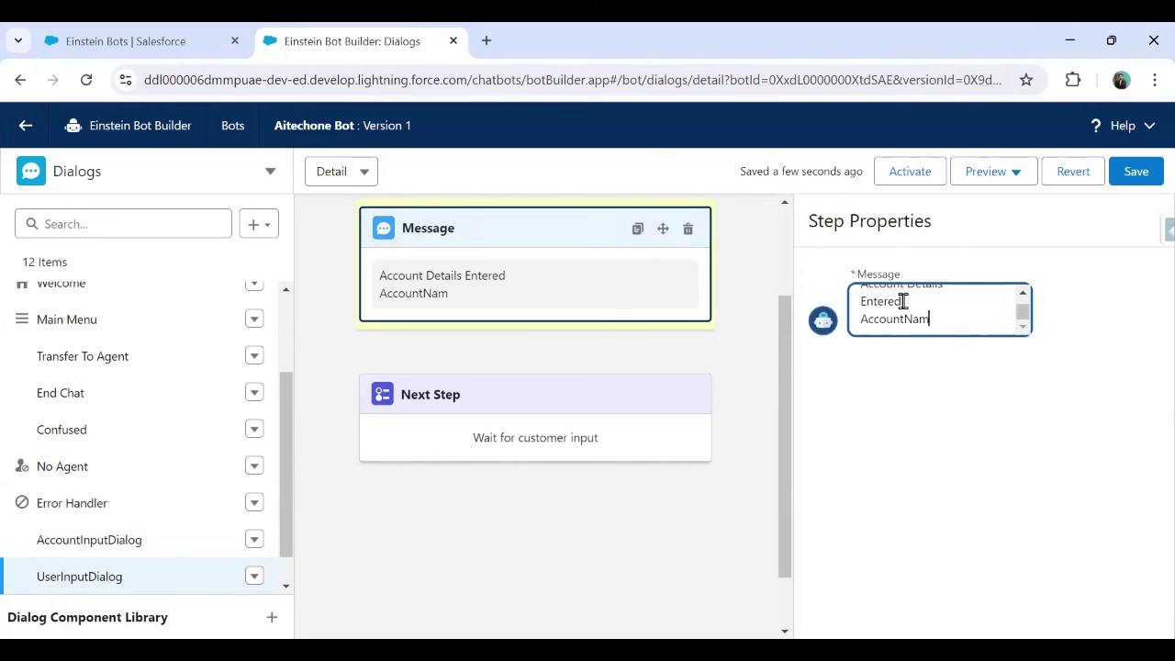
{"action": "key", "text": "BackSpace"}
{"action": "key", "text": "BackSpace"}
{"action": "type", "text": "Name"}
{"action": "type", "text": "{!AccountName}"}
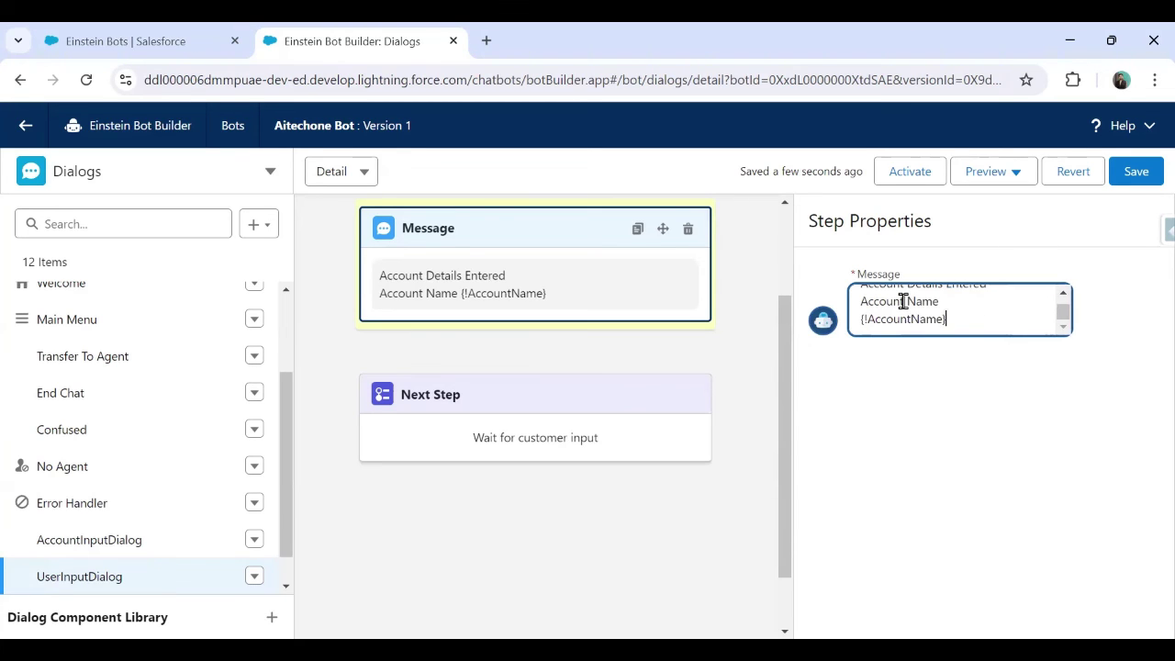
{"action": "key", "text": "Return"}
{"action": "type", "text": "Ac"}
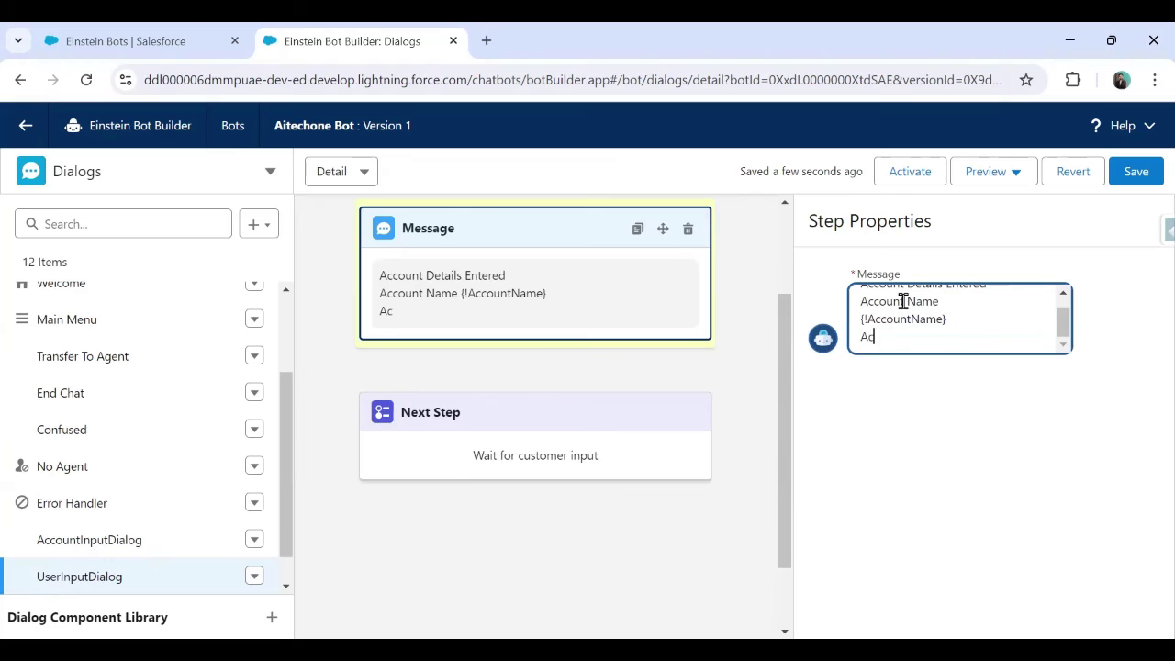
{"action": "type", "text": "count POho"}
{"action": "type", "text": "hone "}
{"action": "type", "text": "{!"}
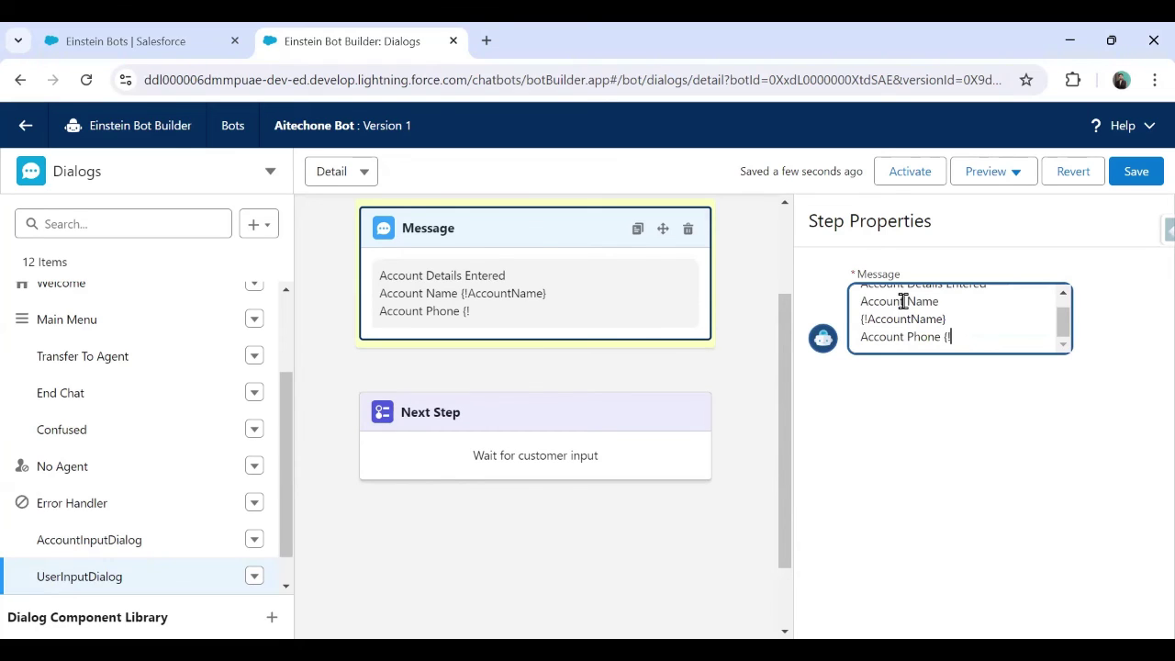
{"action": "type", "text": "AccountOhon"}
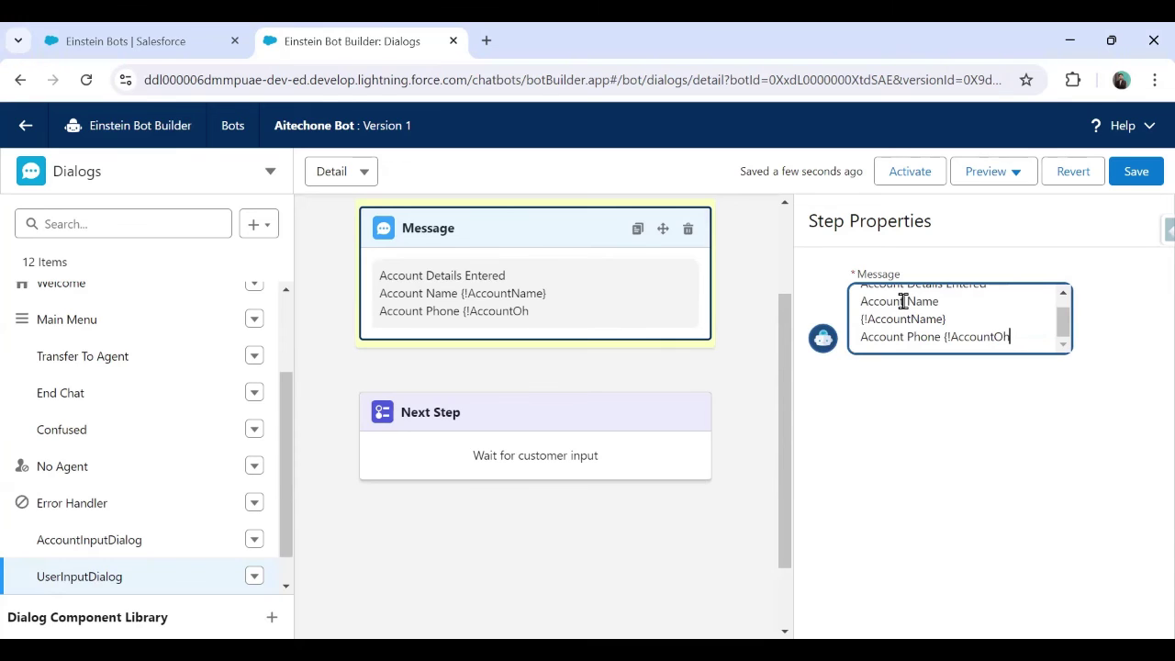
{"action": "key", "text": "BackSpace"}
{"action": "key", "text": "BackSpace"}
{"action": "type", "text": "Phone}"}
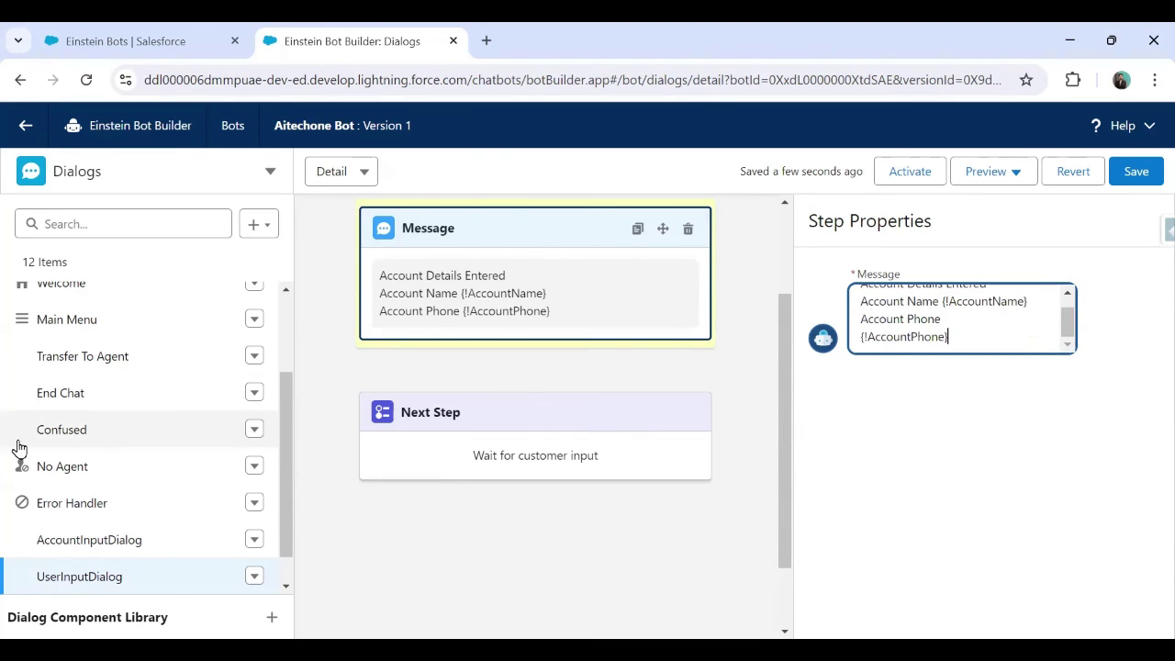
Finish editing the confirmation message text in UserInputDialog
{"action": "scroll", "coordinate": [37, 468], "scroll_direction": "up", "scroll_amount": 3}
{"action": "scroll", "coordinate": [94, 499], "scroll_direction": "down", "scroll_amount": 4}
{"action": "scroll", "coordinate": [154, 496], "scroll_direction": "up", "scroll_amount": 3}
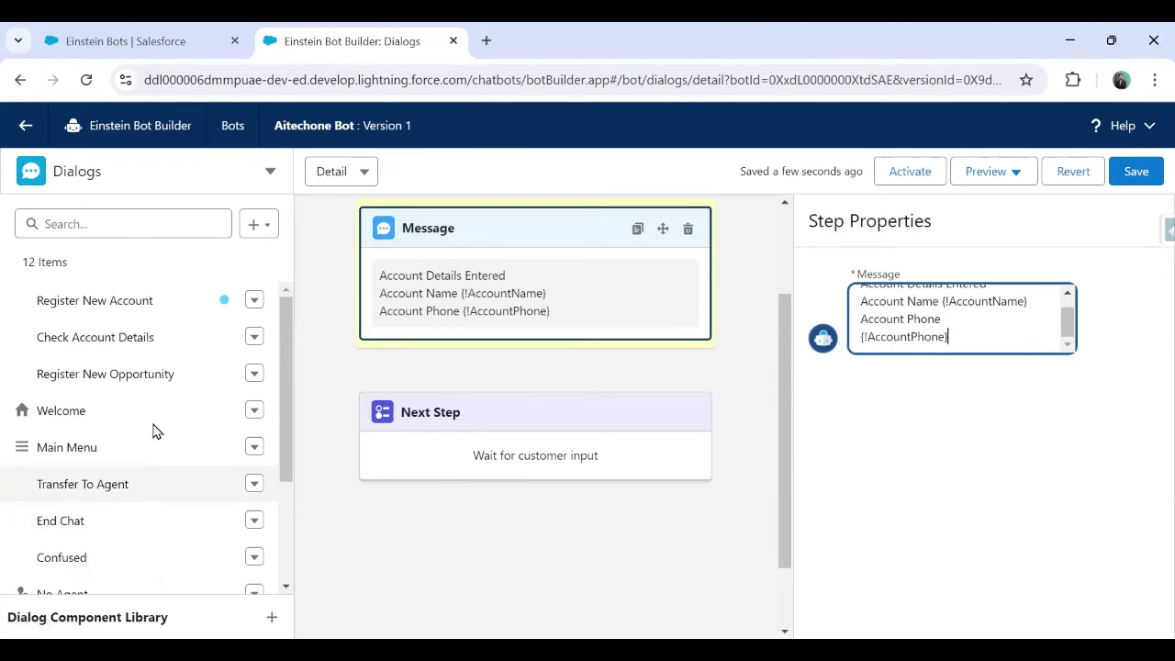
{"action": "scroll", "coordinate": [643, 317], "scroll_direction": "down", "scroll_amount": 1}
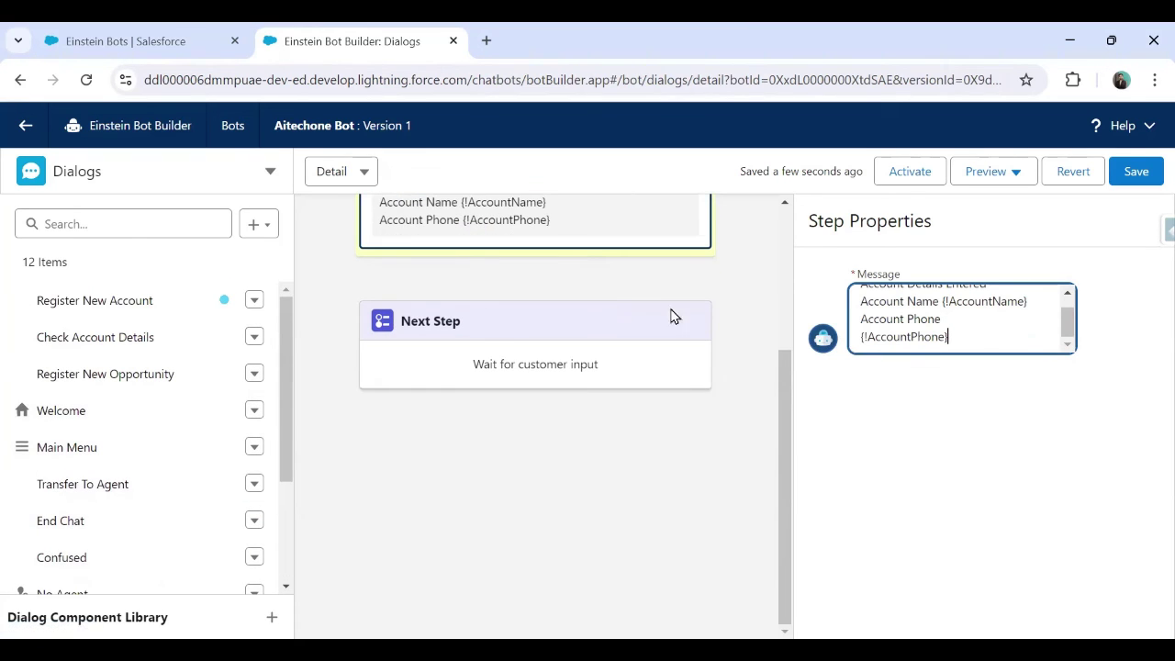
{"action": "left_click", "coordinate": [938, 433]}
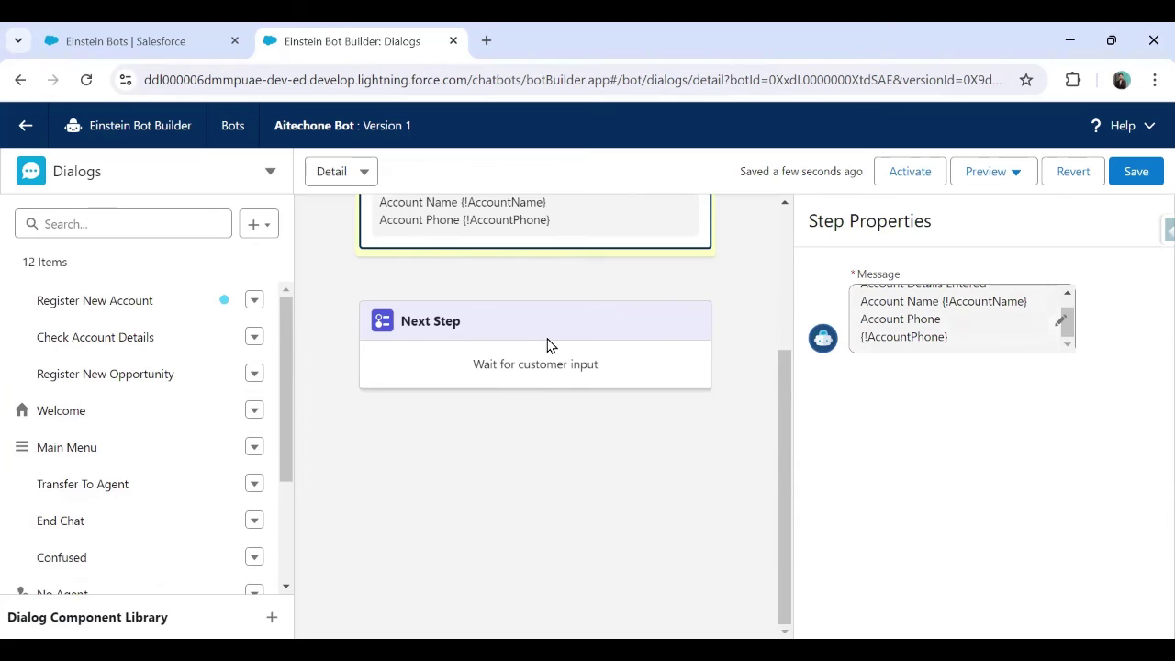
Set the next step to start the Main Menu dialog and save the bot
{"action": "left_click", "coordinate": [512, 355]}
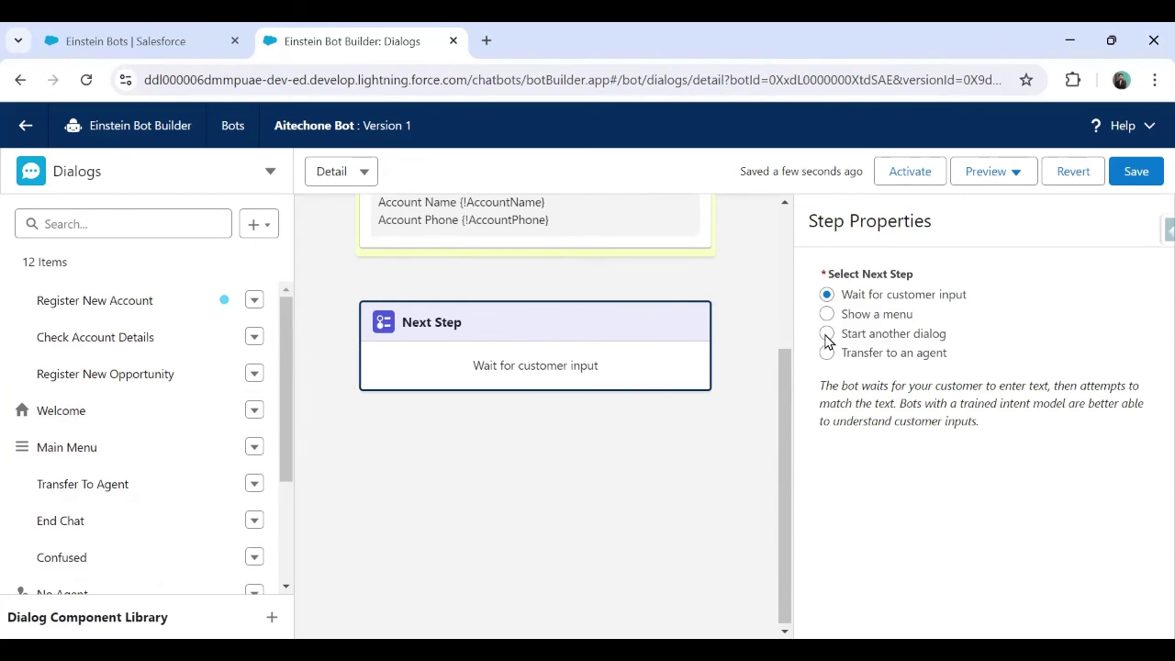
{"action": "left_click", "coordinate": [827, 334]}
{"action": "left_click", "coordinate": [894, 410]}
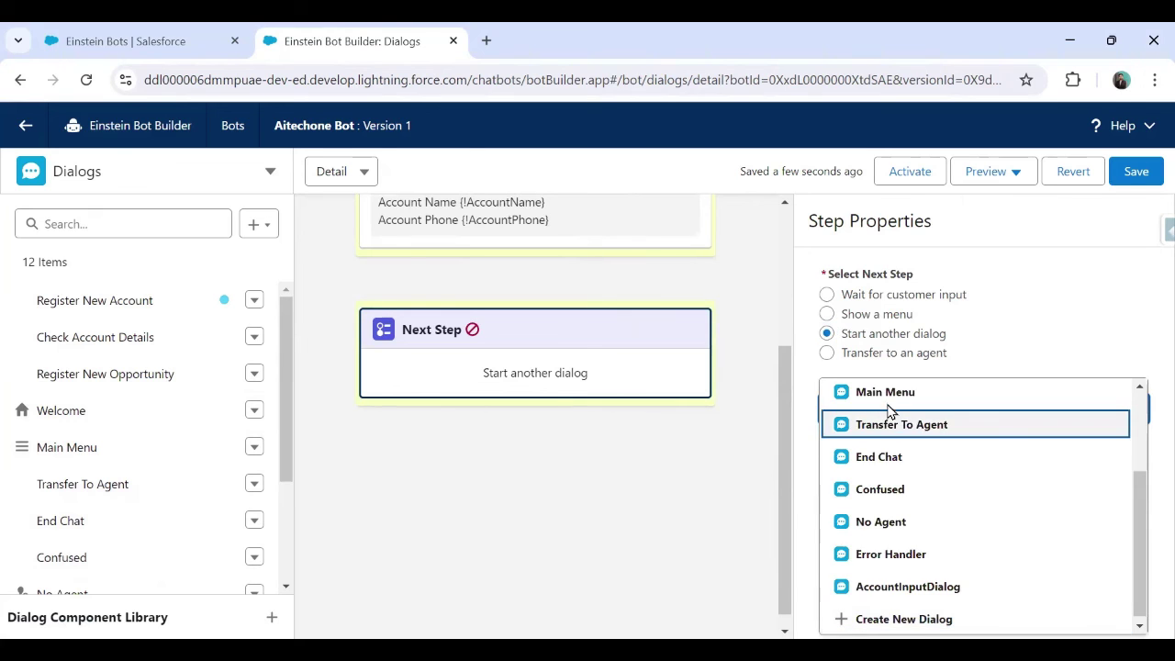
{"action": "scroll", "coordinate": [887, 409], "scroll_direction": "up", "scroll_amount": 2}
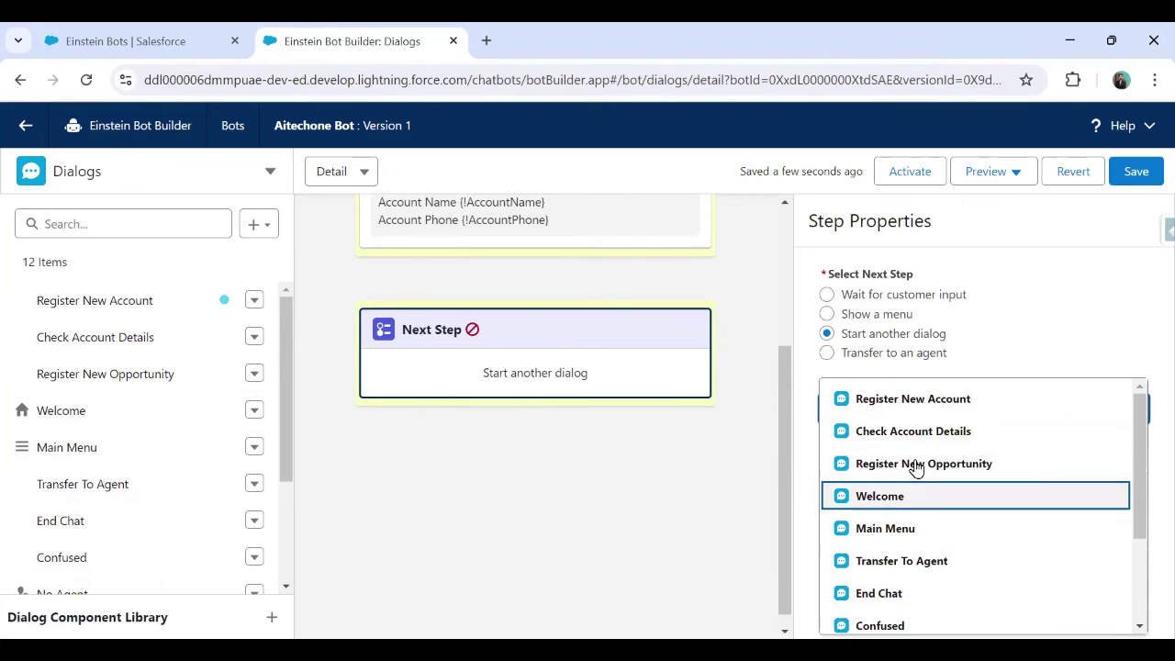
{"action": "left_click", "coordinate": [892, 530]}
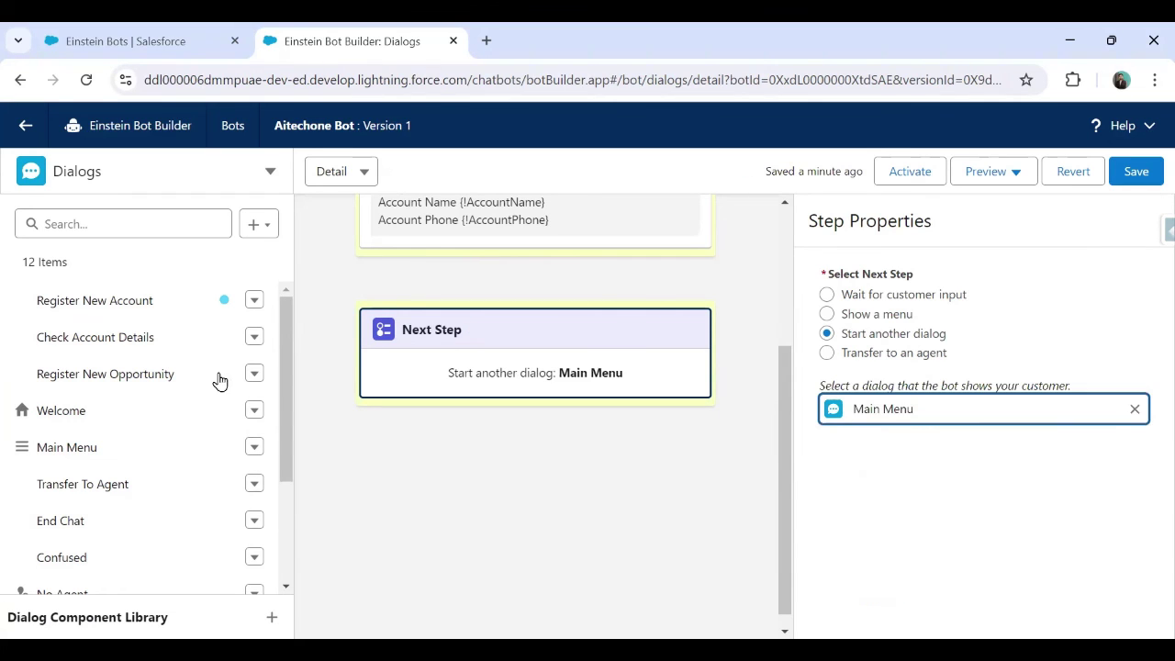
{"action": "left_click", "coordinate": [1146, 172]}
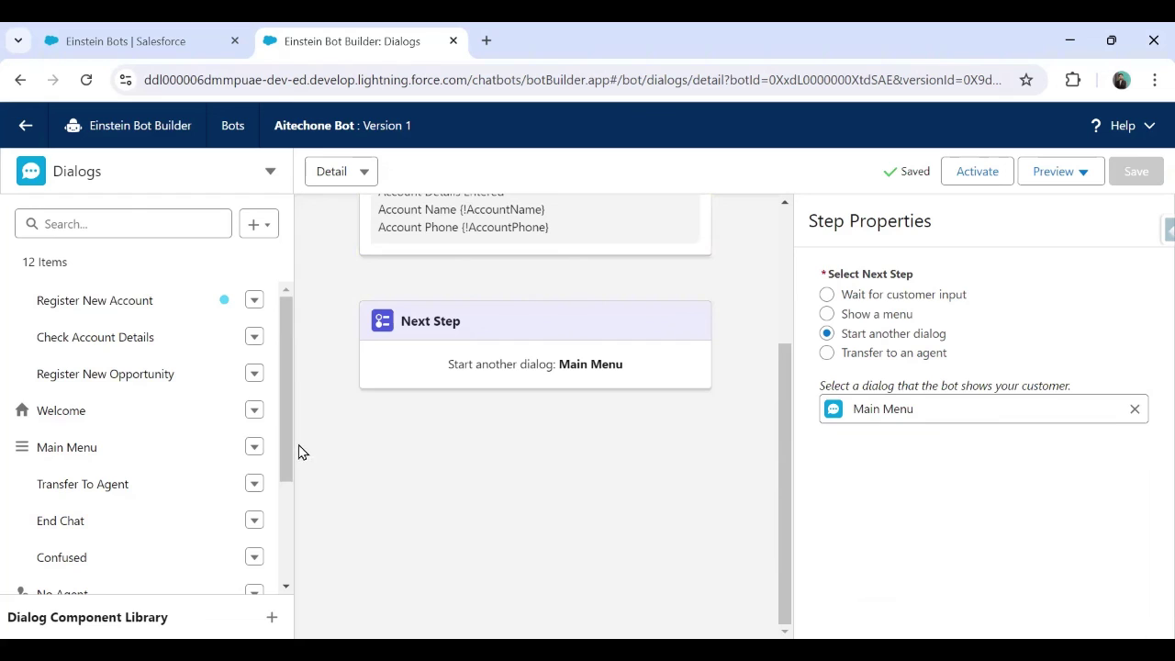
Check AccountInputDialog, return to UserInputDialog, then activate the Aitechone Bot and list preview modes
{"action": "scroll", "coordinate": [124, 571], "scroll_direction": "down", "scroll_amount": 2}
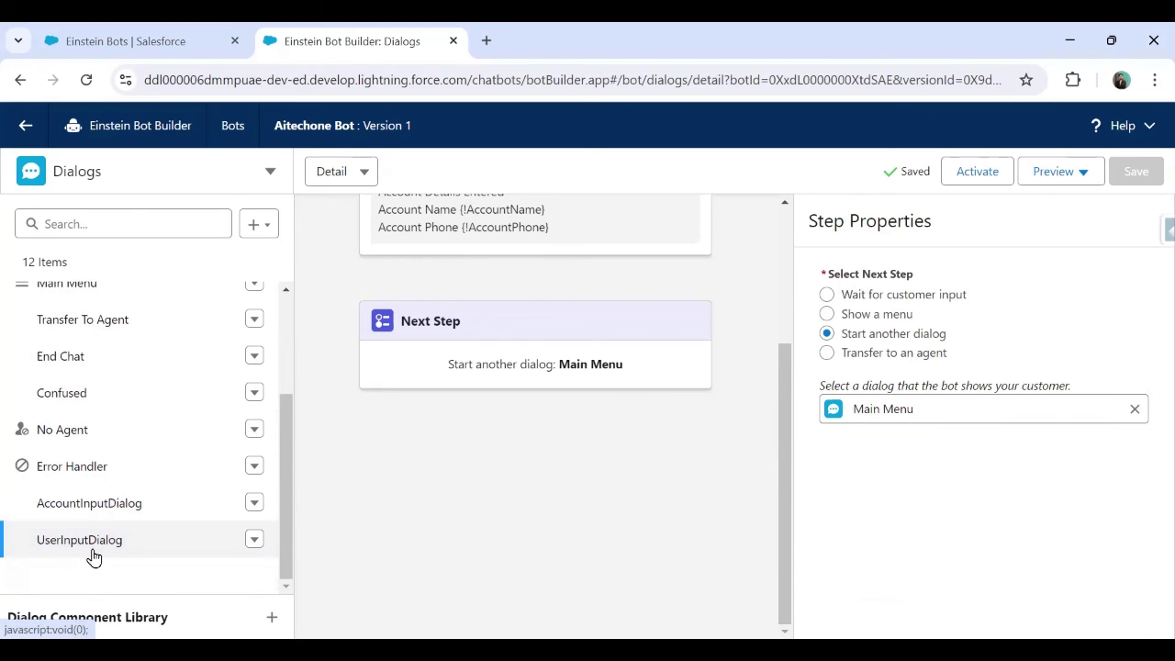
{"action": "left_click", "coordinate": [85, 513]}
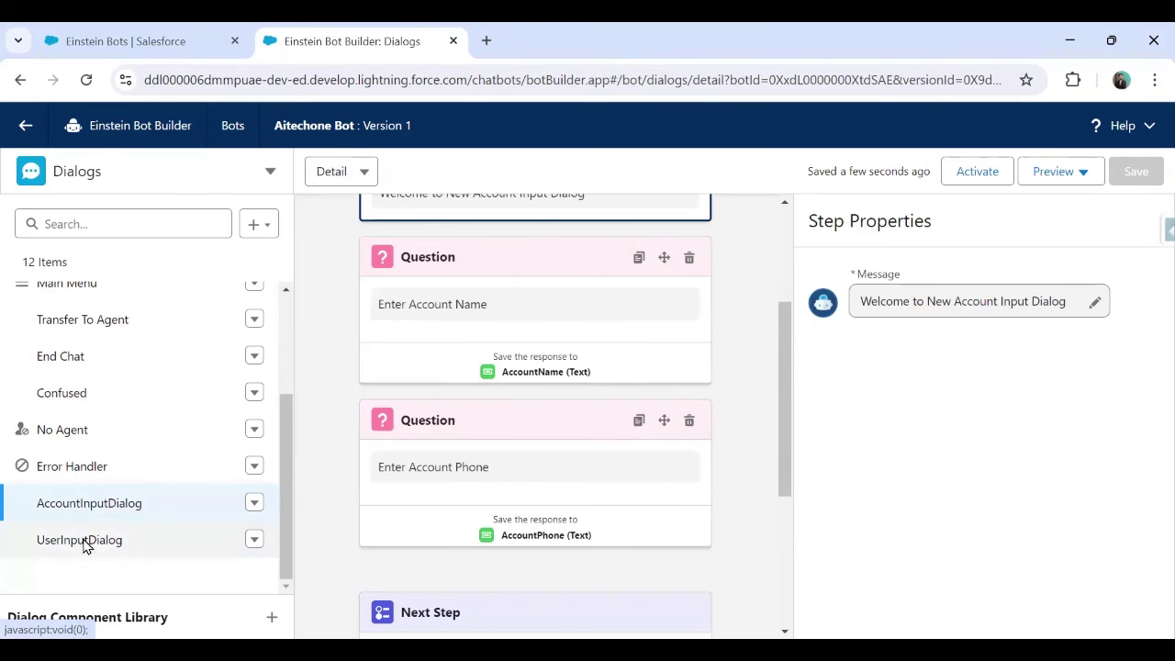
{"action": "left_click", "coordinate": [81, 543]}
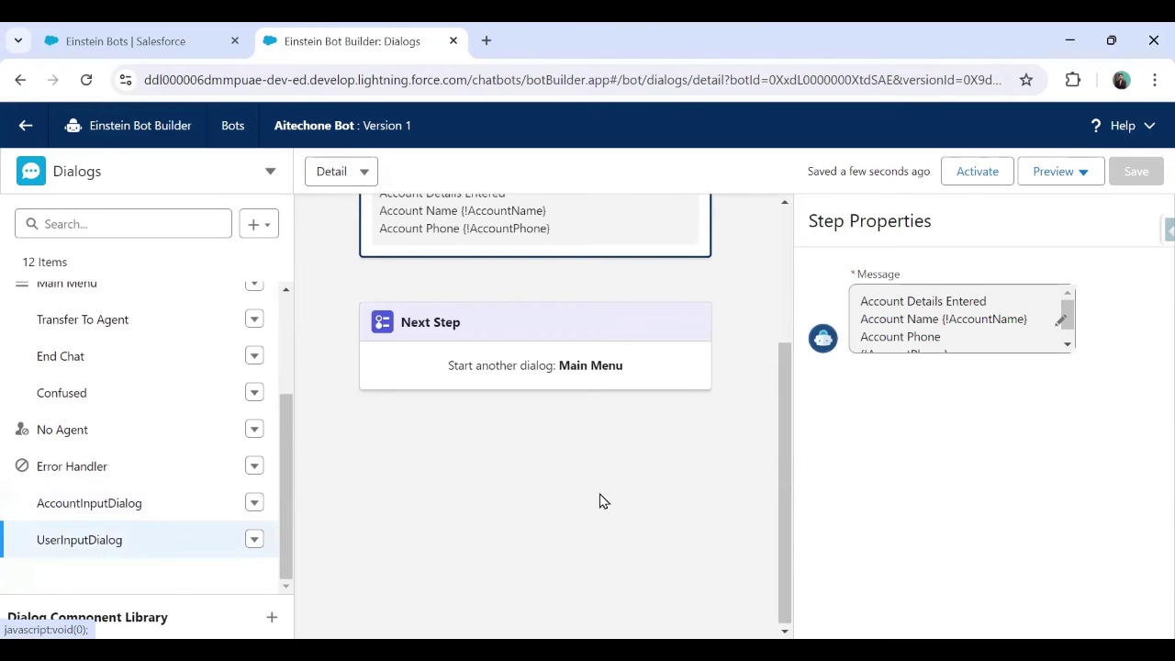
{"action": "scroll", "coordinate": [598, 499], "scroll_direction": "up", "scroll_amount": 3}
{"action": "left_click", "coordinate": [981, 172]}
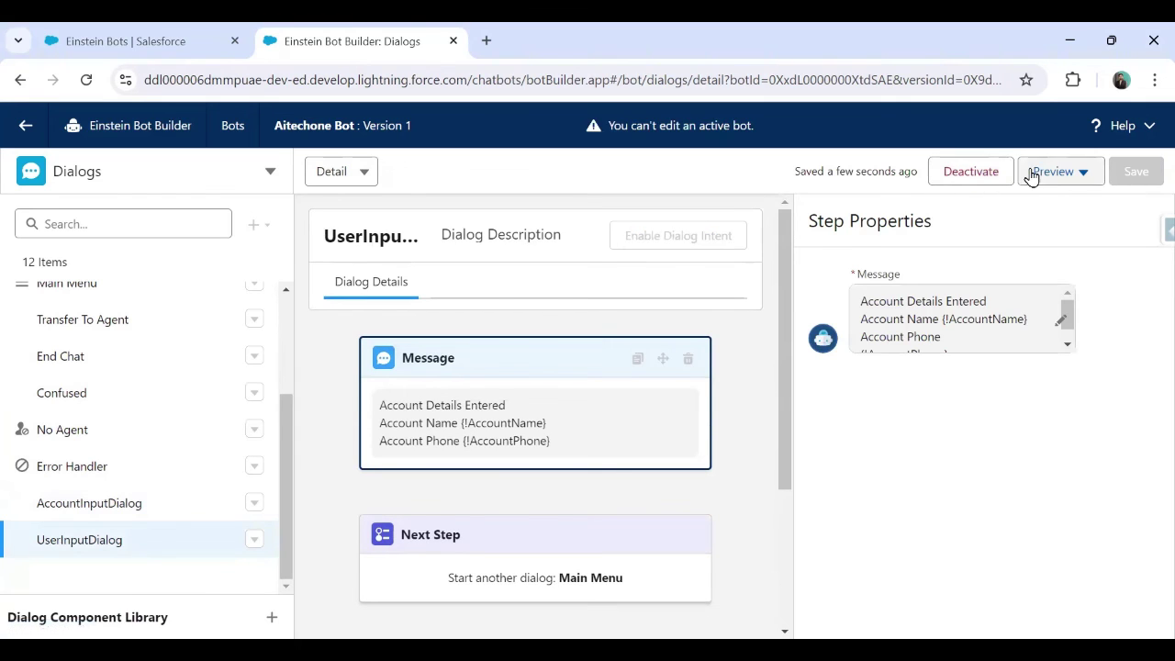
{"action": "left_click", "coordinate": [1066, 176]}
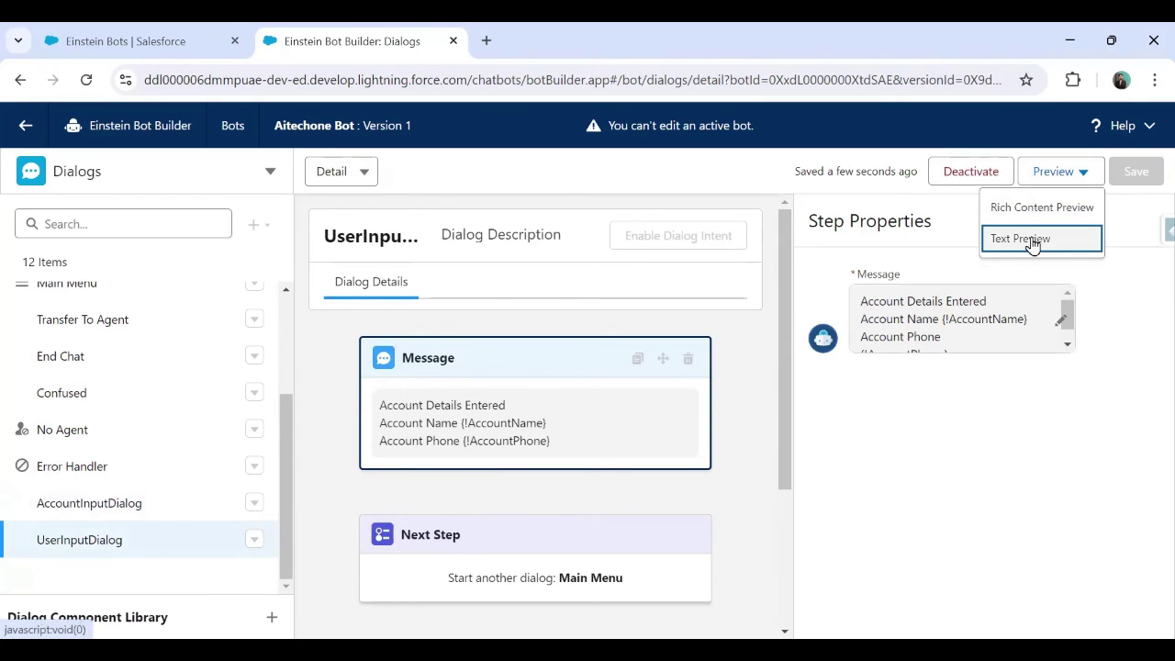
Start a Text Preview chat, send 'Hello', and reply 1 to register an account
{"action": "left_click", "coordinate": [1032, 244]}
{"action": "left_click", "coordinate": [884, 572]}
{"action": "type", "text": "Hell"}
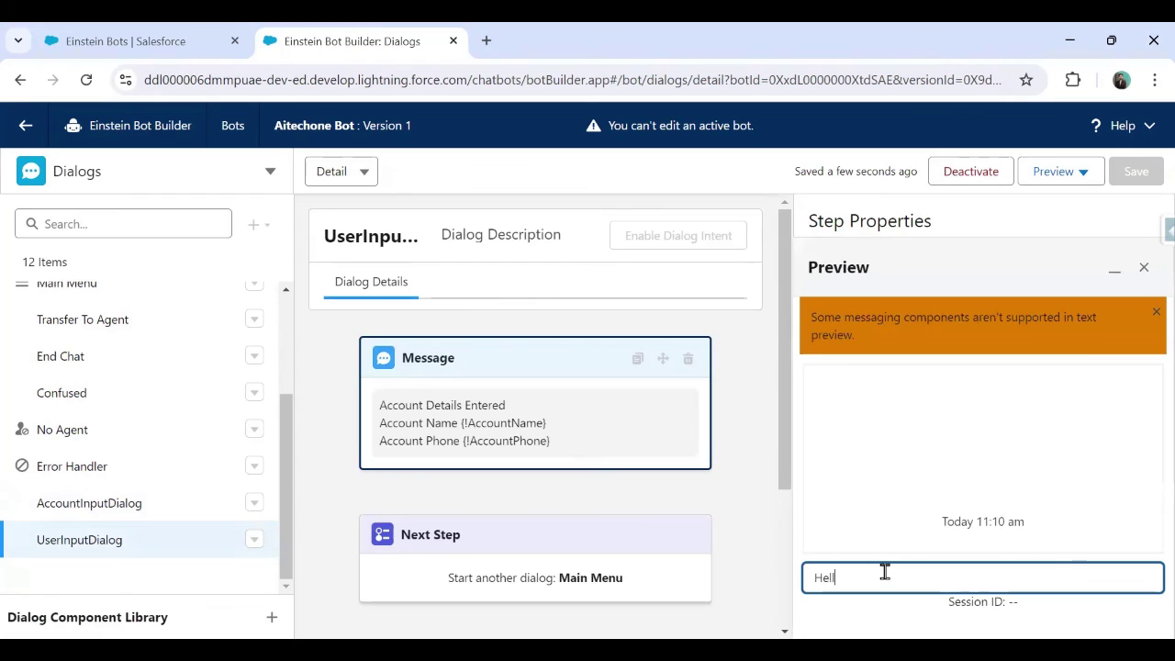
{"action": "type", "text": "o"}
{"action": "key", "text": "Return"}
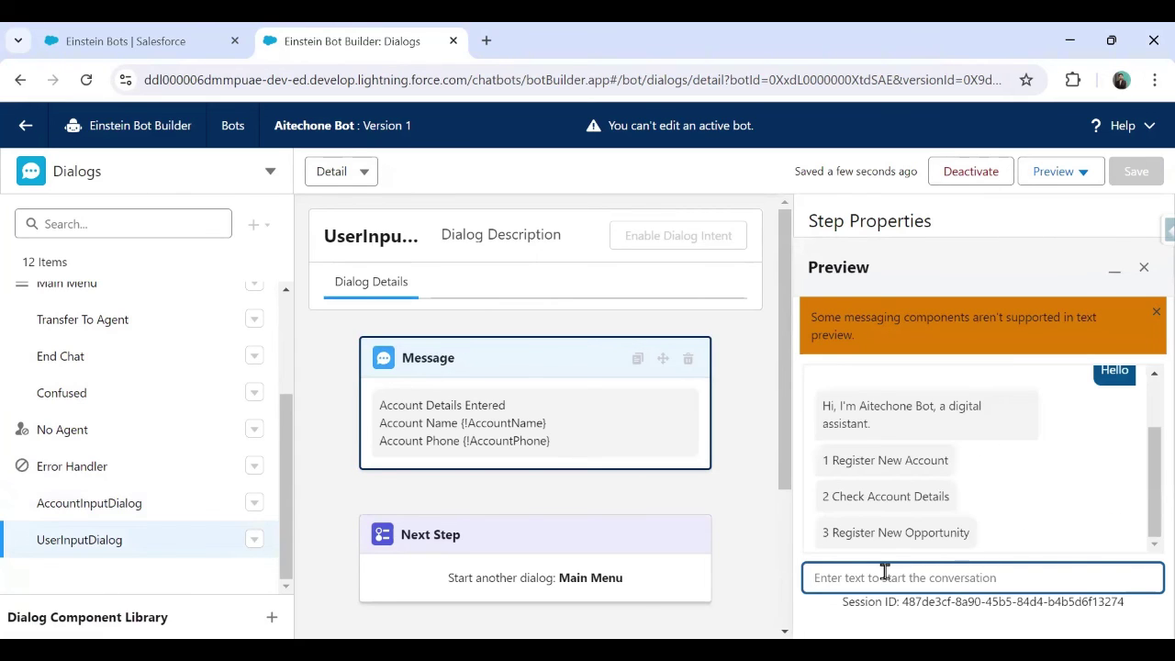
{"action": "type", "text": "1"}
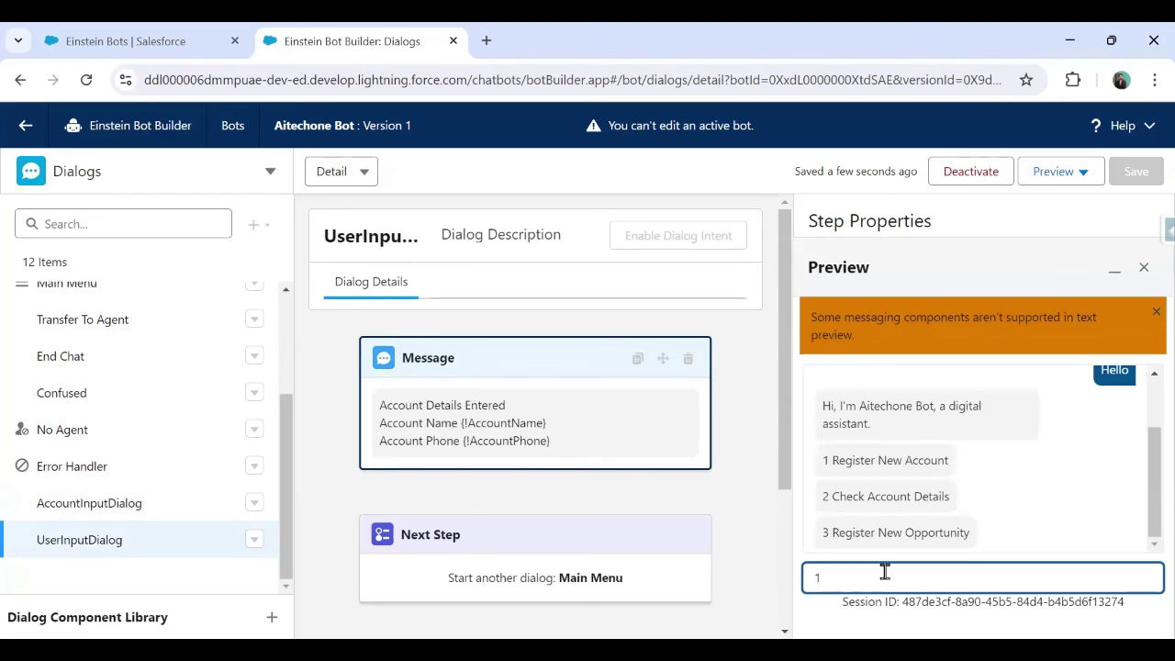
{"action": "key", "text": "Return"}
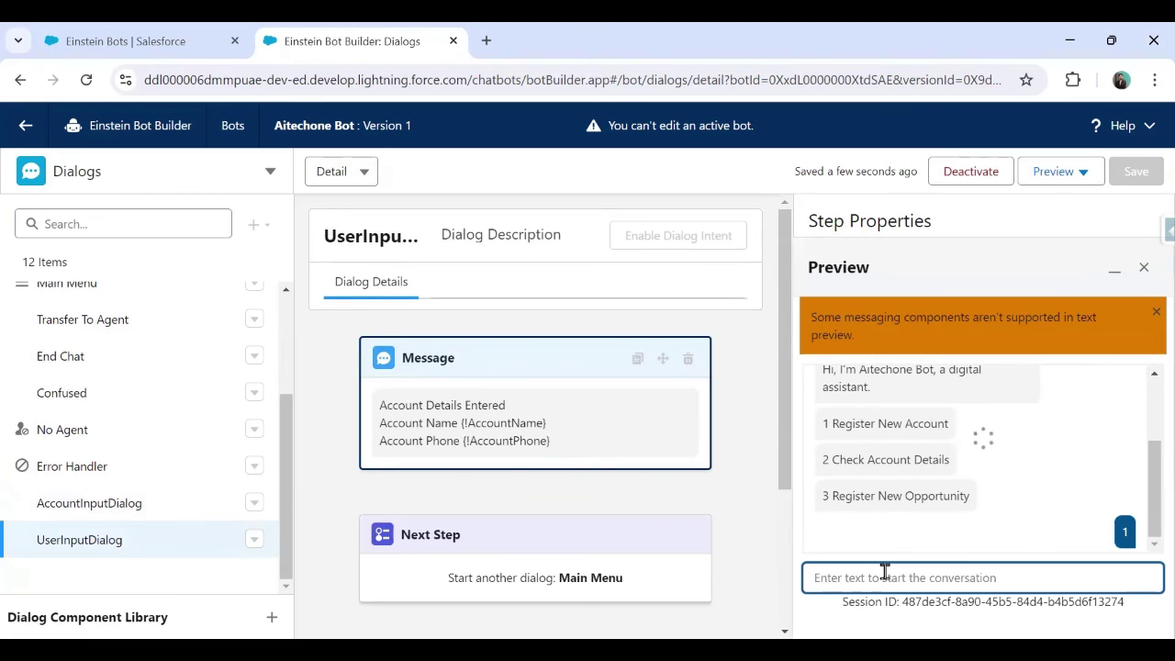
Send an account name and phone number, then highlight the echoed details and Main Menu options
{"action": "type", "text": "s"}
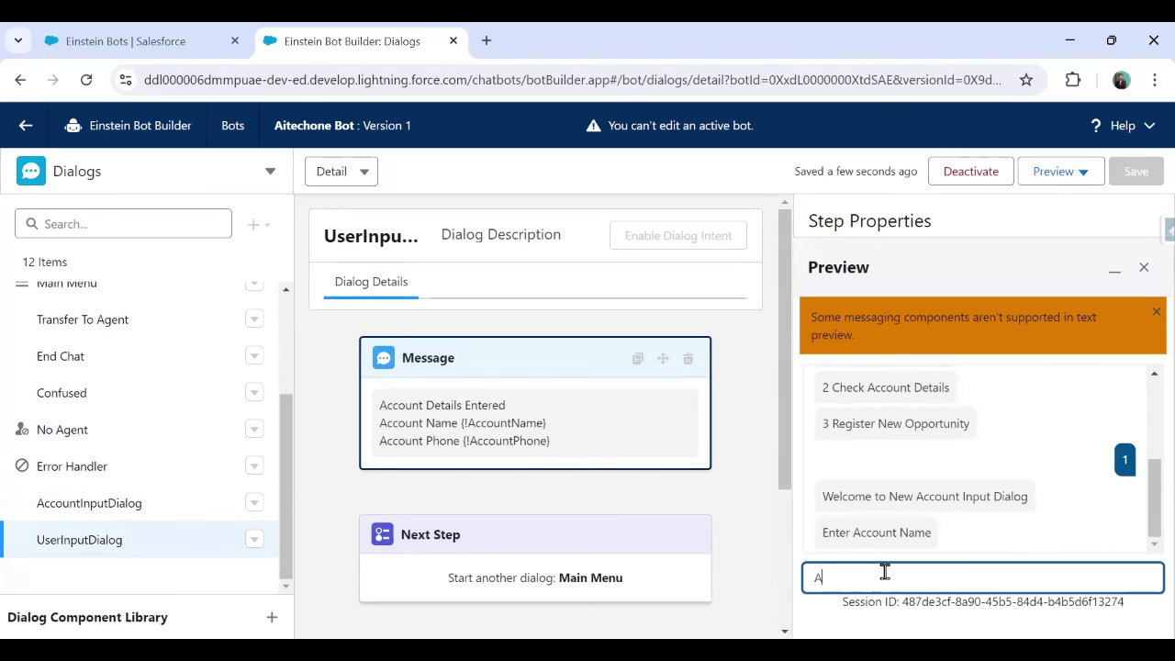
{"action": "key", "text": "BackSpace"}
{"action": "type", "text": "Sumit Account"}
{"action": "key", "text": "Return"}
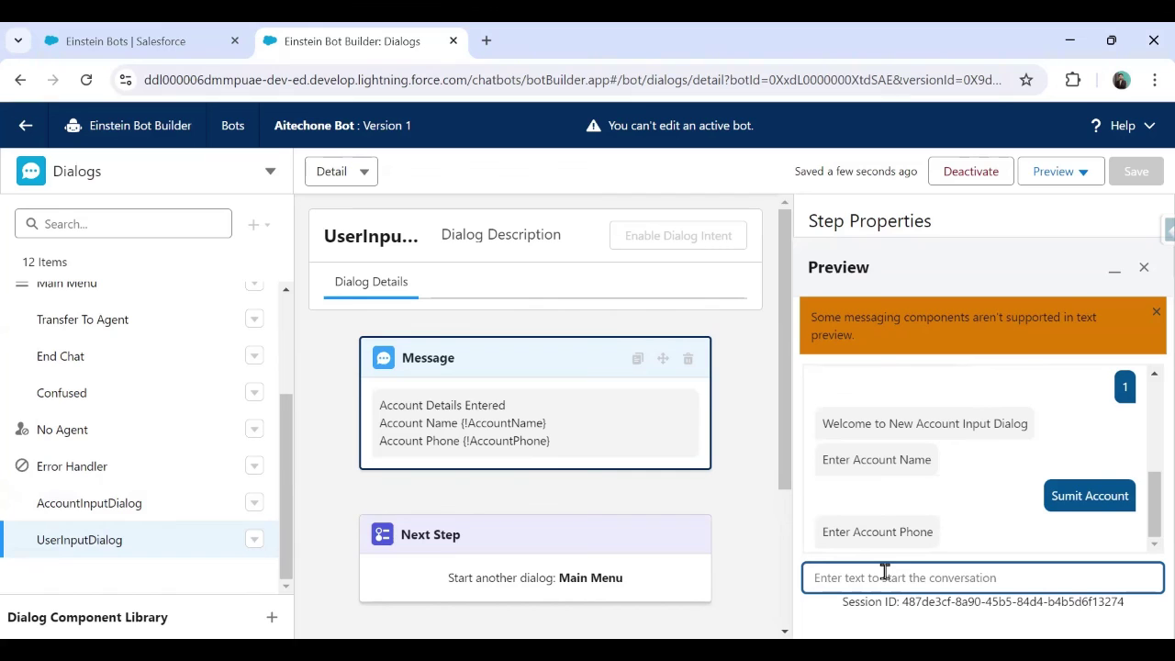
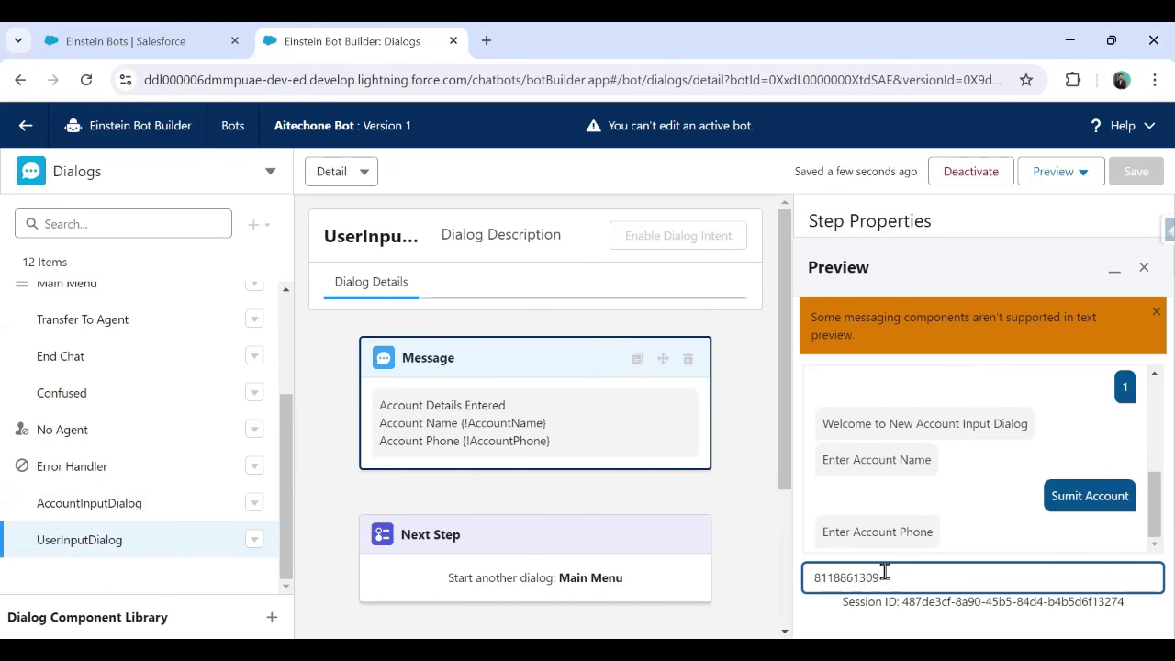
{"action": "key", "text": "Return"}
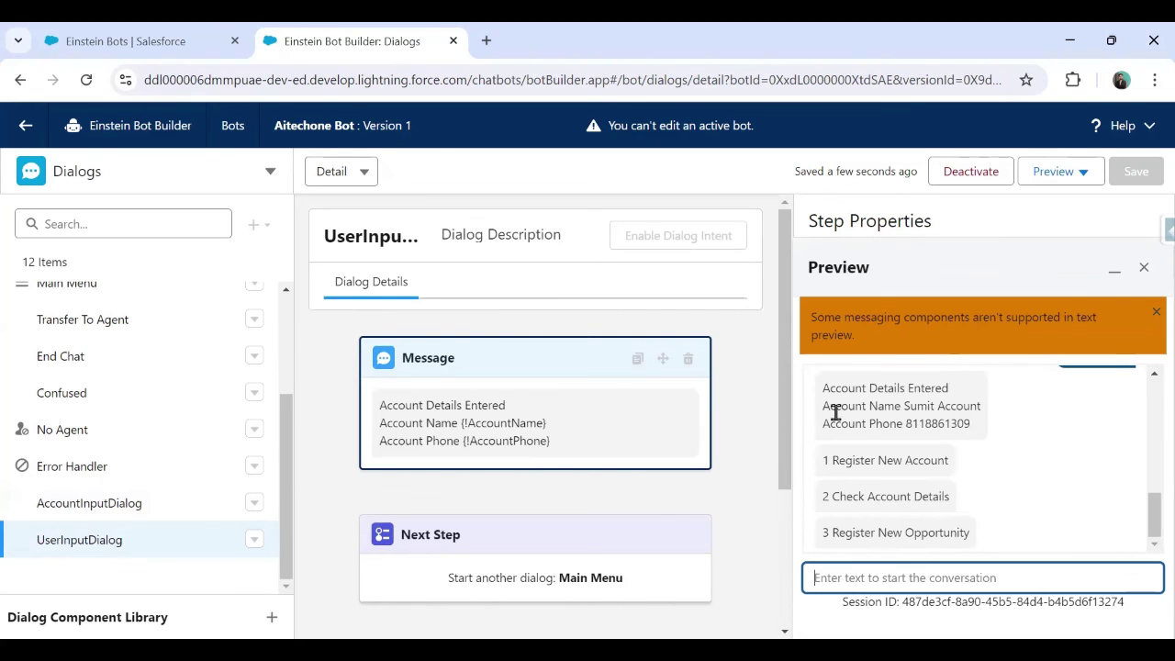
{"action": "left_click_drag", "start_coordinate": [834, 409], "coordinate": [972, 408]}
{"action": "left_click_drag", "start_coordinate": [865, 428], "coordinate": [978, 432]}
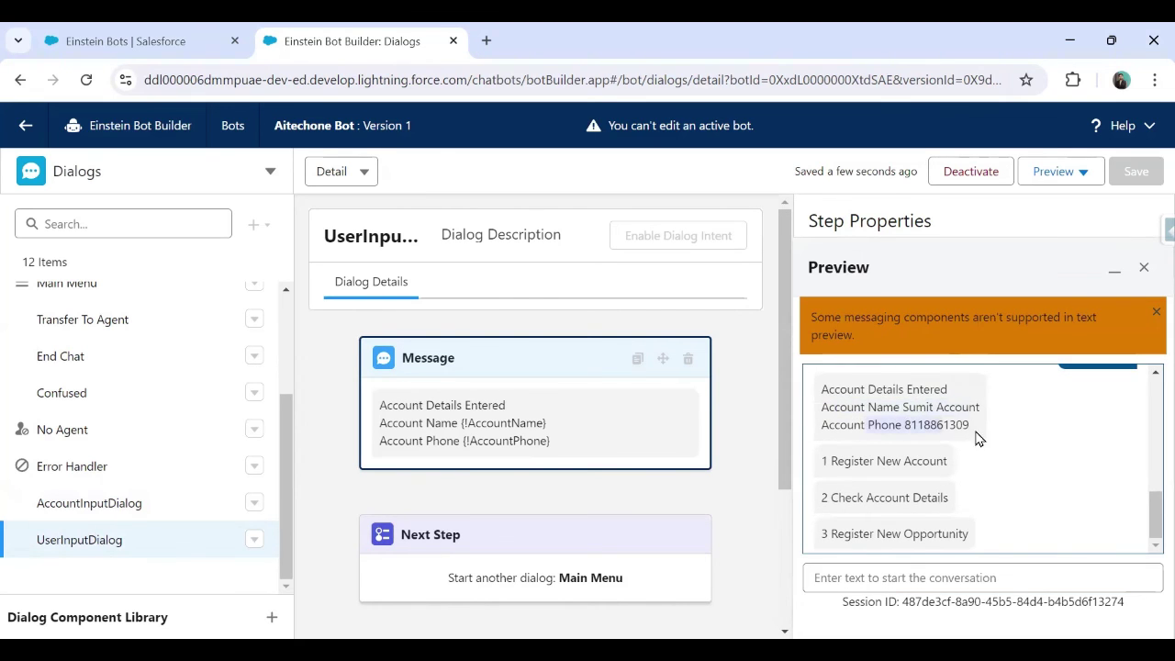
{"action": "left_click_drag", "start_coordinate": [824, 459], "coordinate": [979, 543]}
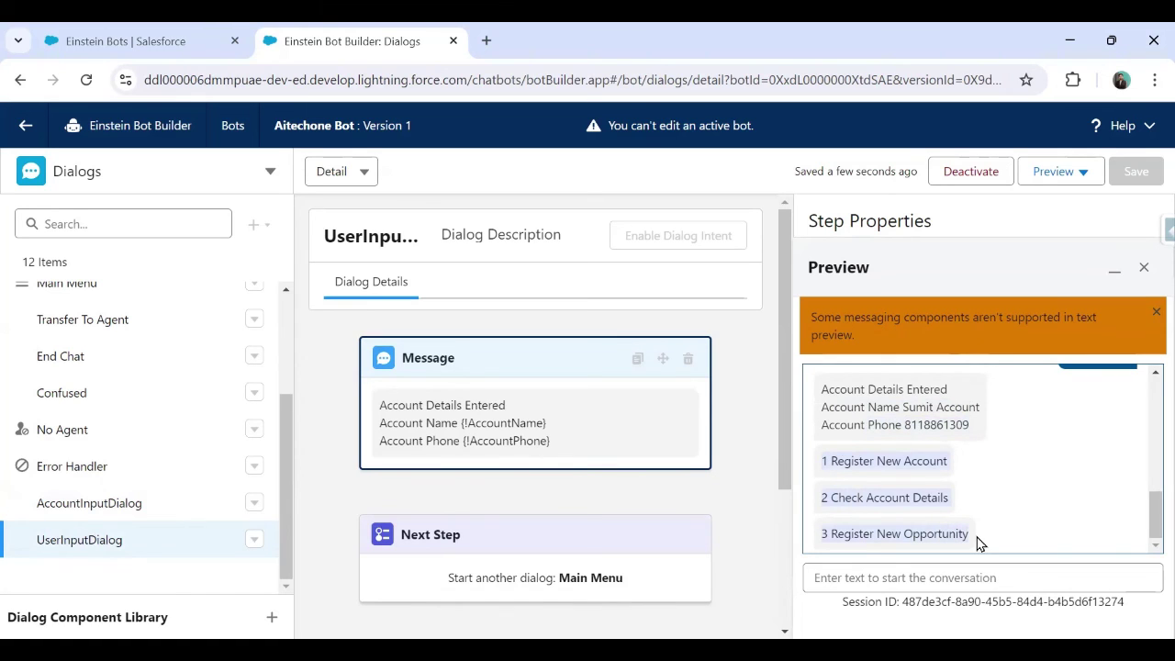